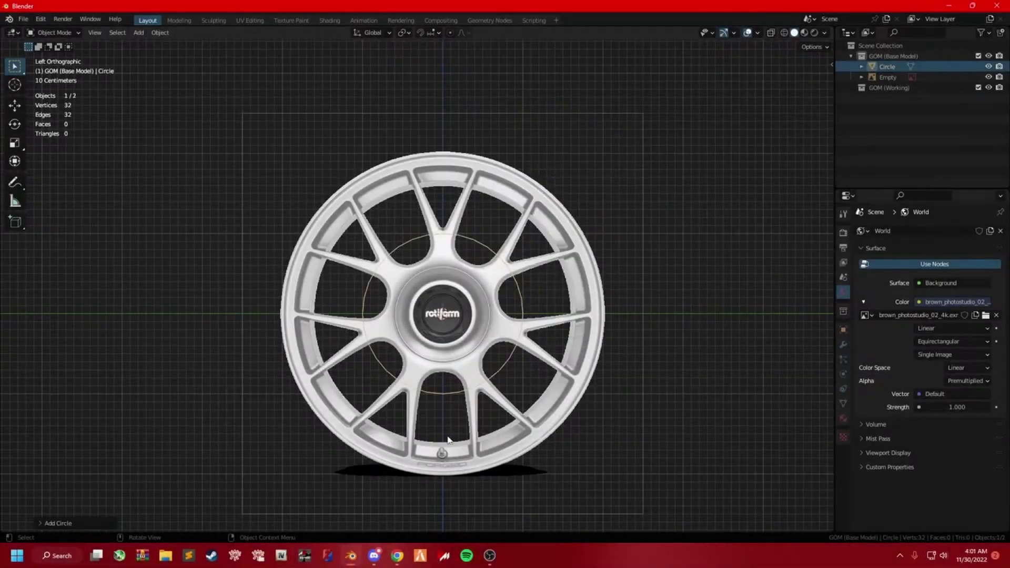
Reduce the new circle to 24 vertices in the Adjust Last Operation panel.
left_click(57, 523)
left_click_drag(158, 408, 138, 408)
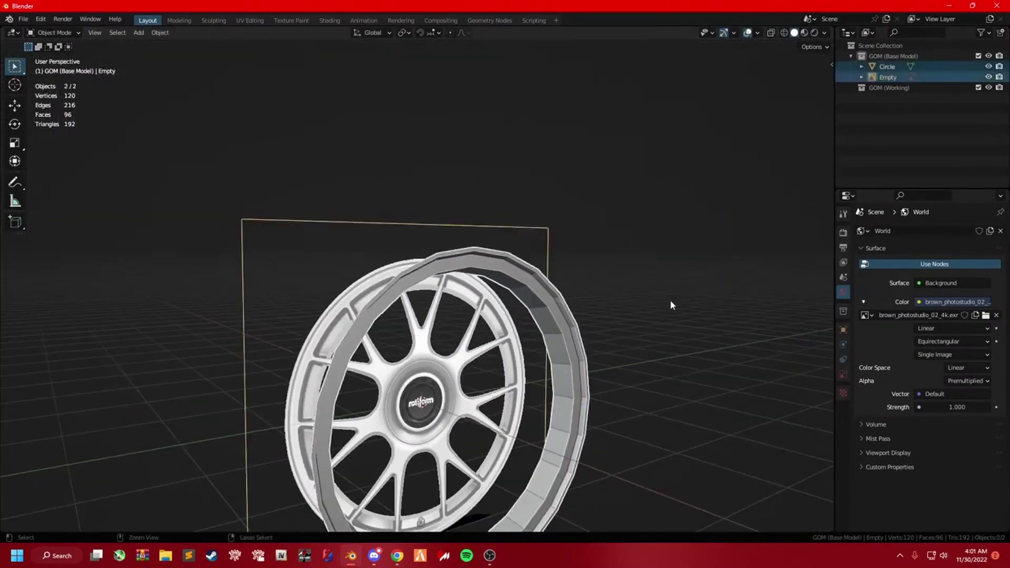
Save the file as GST Forged TXR1s in the Resource Gallery folder.
key("ctrl+s")
type("GST Forged TRX1s.blend")
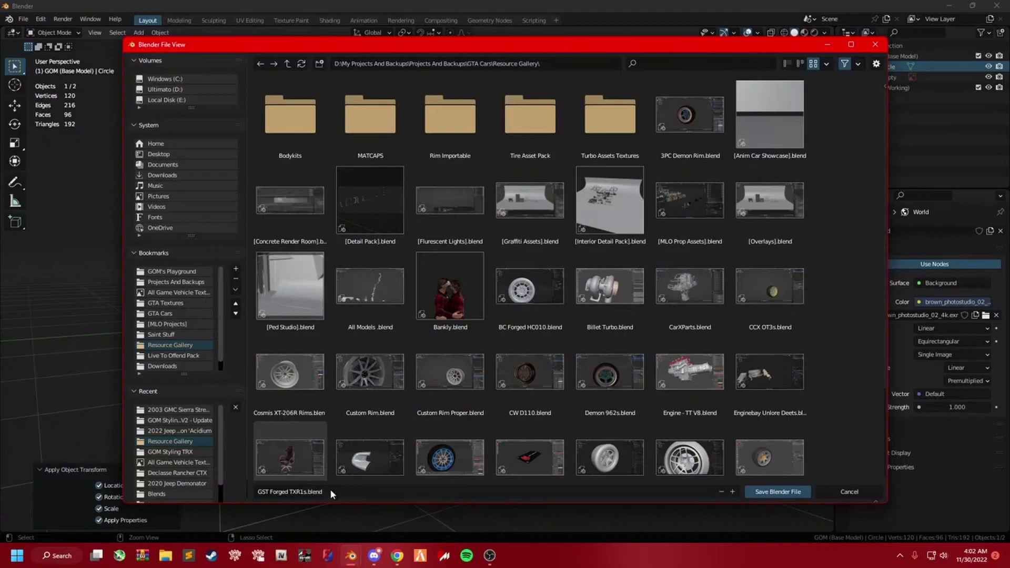
key("Return")
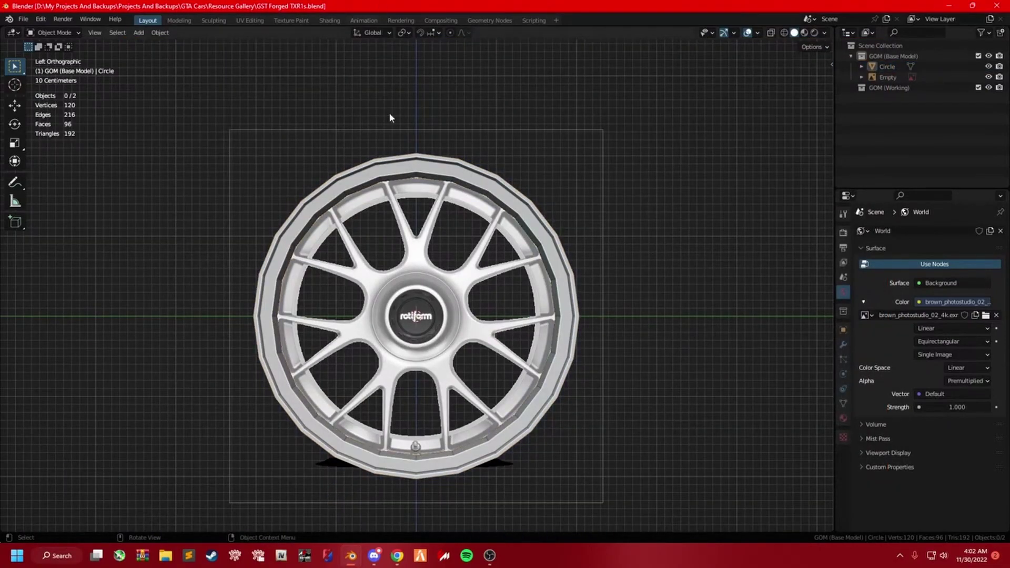
Add a plane, scale it down and move it up to the rim pocket.
scroll(389, 118, "up", 3)
key("shift+a")
key("Tab")
key("s")
key("g")
key("z")
left_click(401, 214)
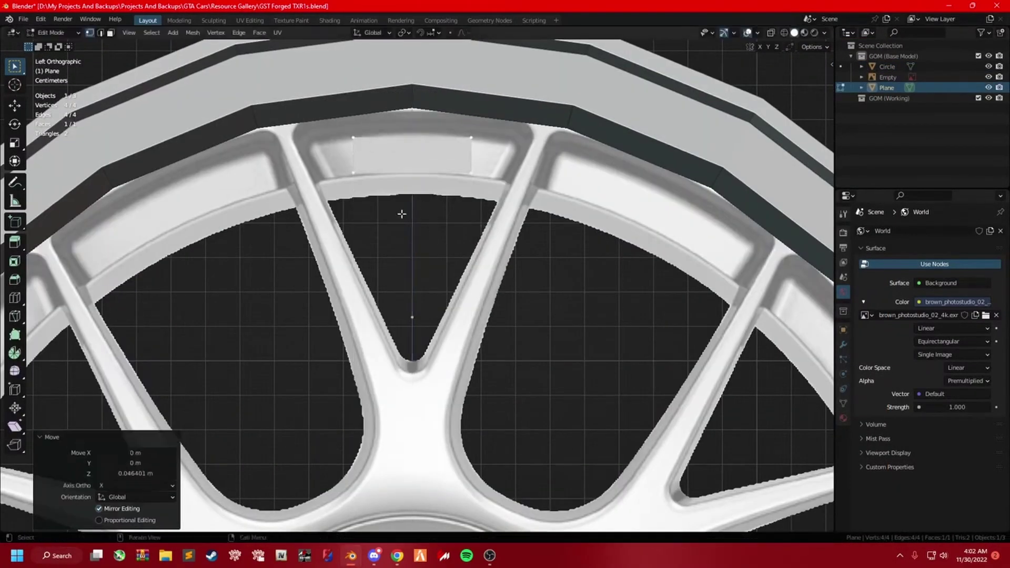
Give the plane a Mirror modifier on the Y axis instead of X.
left_click(844, 344)
left_click(932, 231)
left_click(802, 343)
left_click(926, 264)
left_click(953, 264)
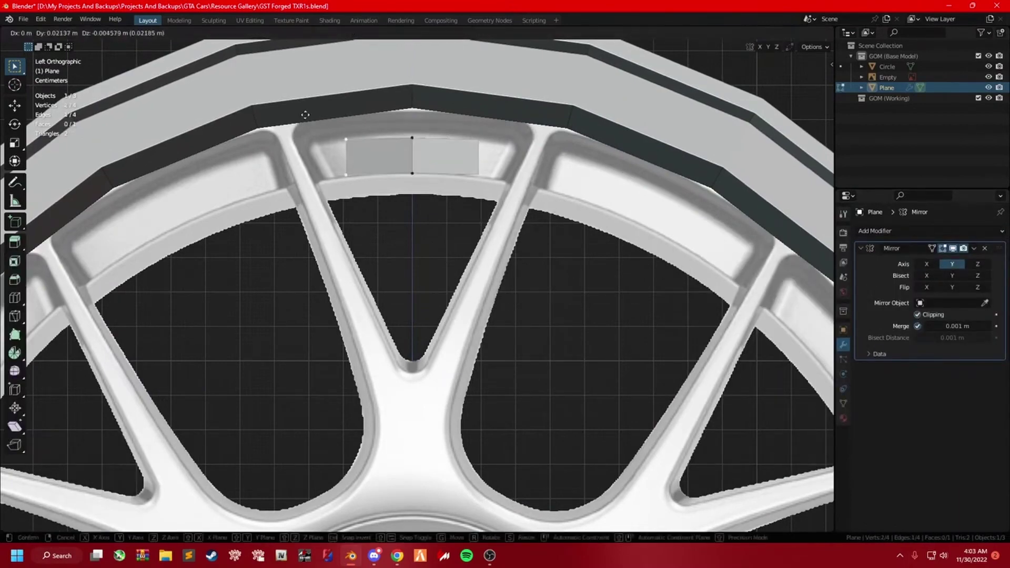
left_click(433, 184)
Loop cut the plane down its middle, then undo a trial extrusion of the rim circle.
key("ctrl+r")
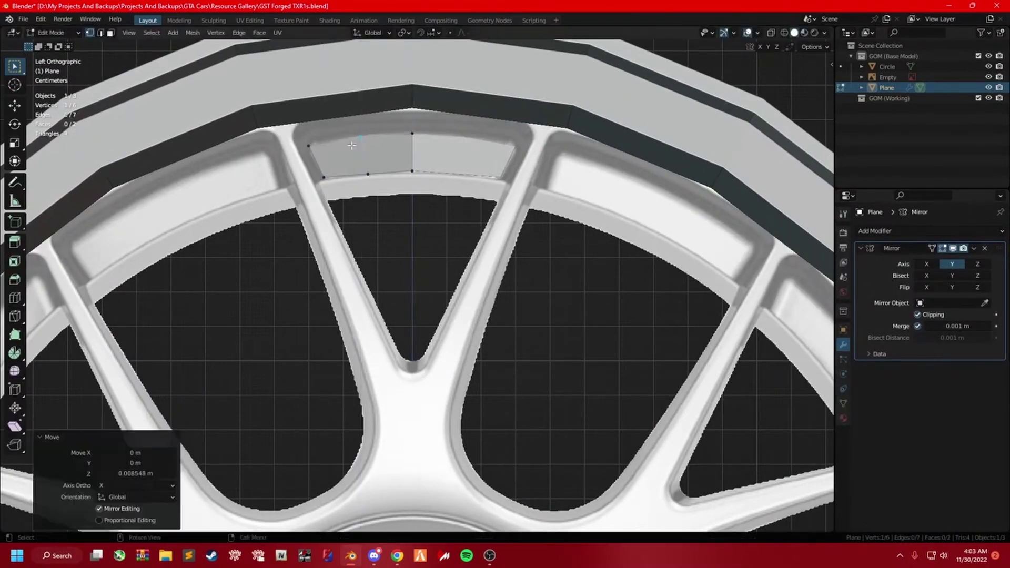
key("m")
scroll(274, 127, "up", 2)
key("e")
scroll(273, 127, "down", 3)
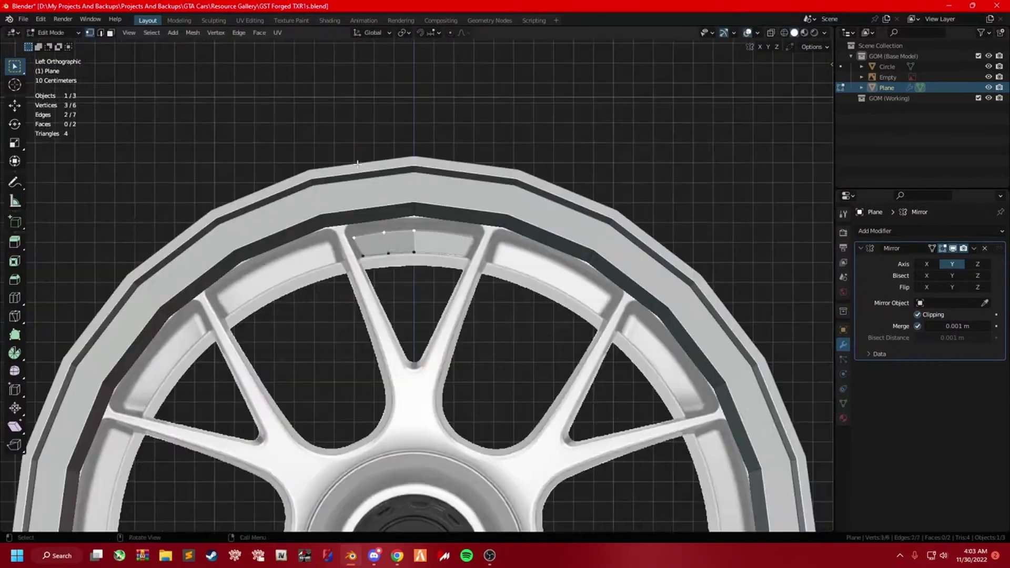
scroll(423, 149, "up", 3)
key("alt+q")
key("s")
key("Escape")
key("ctrl+z")
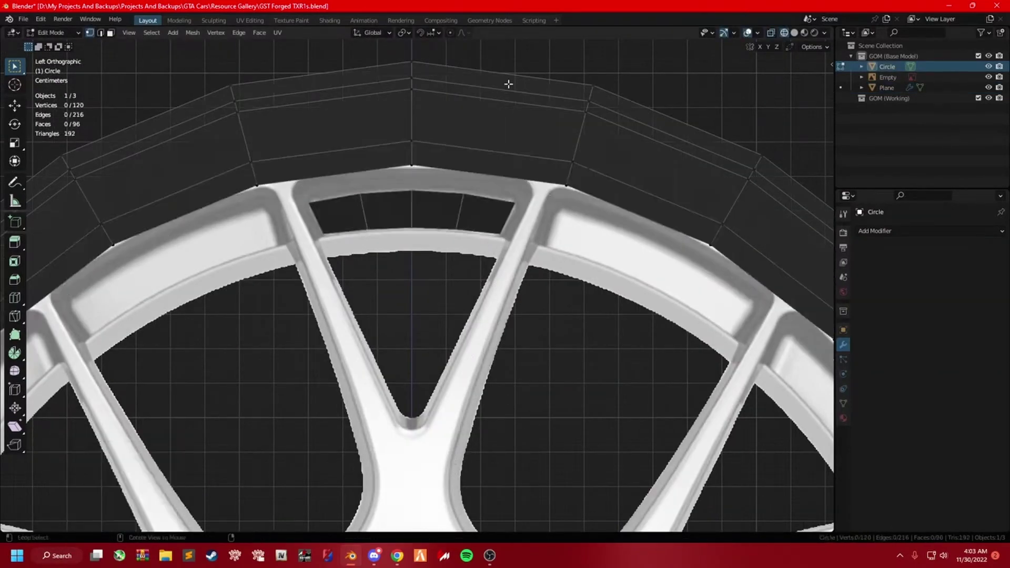
key("alt+q")
Undo back to the single-face plane and delete its vertices down to one.
scroll(456, 217, "down", 4)
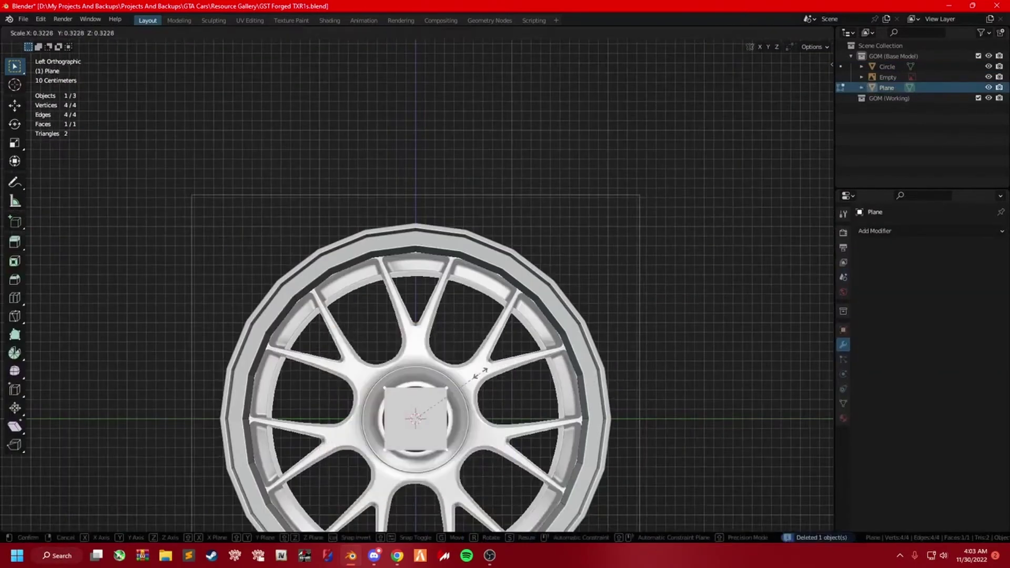
scroll(352, 211, "up", 4)
key("ctrl+z")
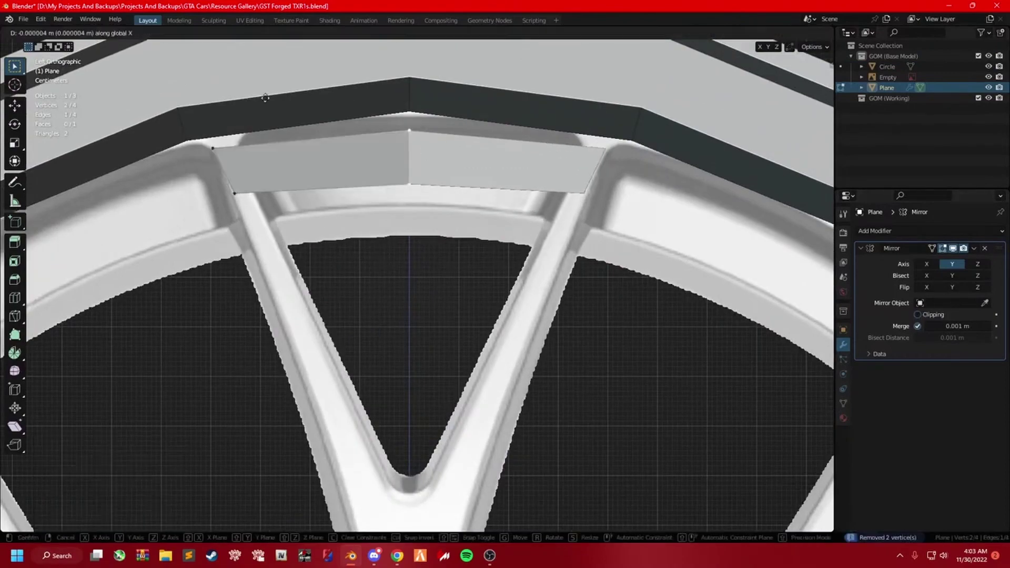
key("g")
left_click(98, 146)
key("x")
key("Escape")
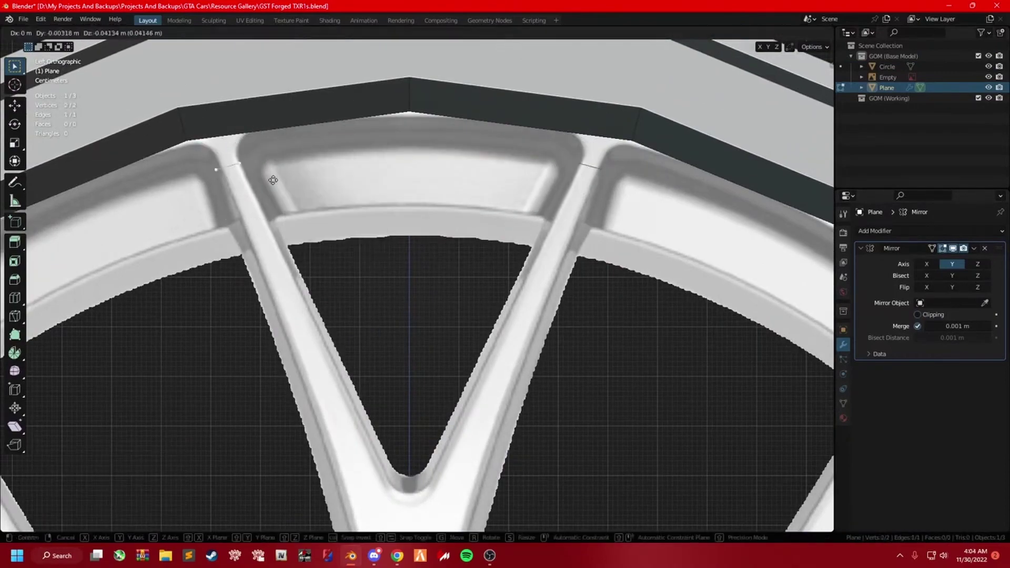
key("x")
left_click(456, 281)
Place the vertex on the rim edge, extrude it down the spoke, and enable Mirror clipping.
scroll(456, 284, "up", 5)
scroll(421, 237, "up", 3)
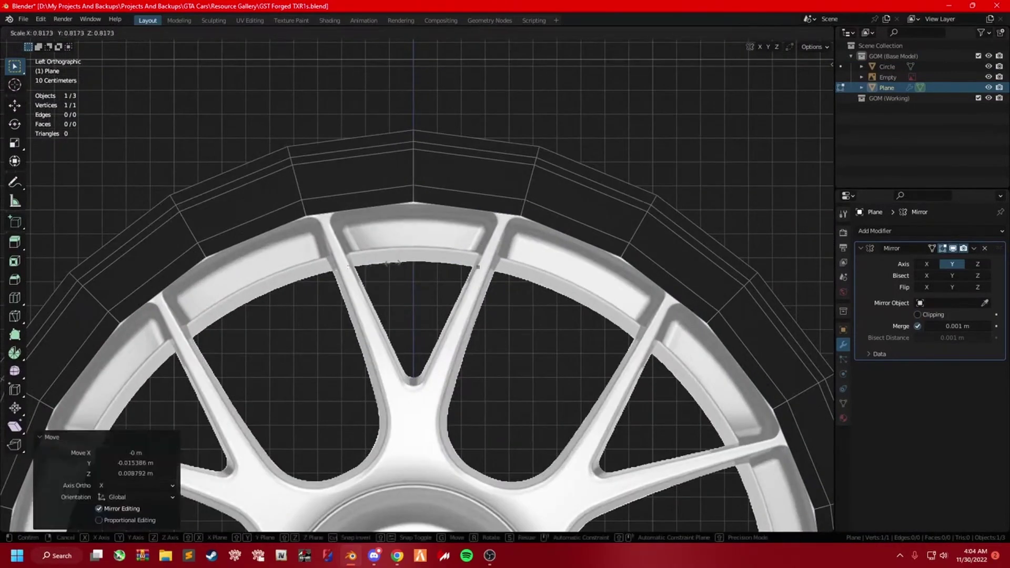
key("g")
left_click(451, 189)
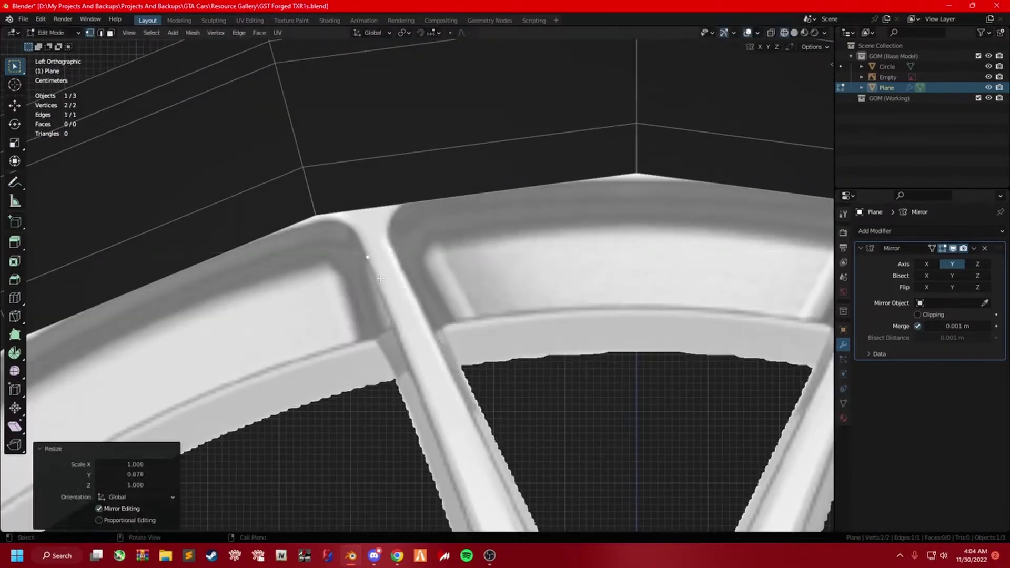
key("e")
left_click(502, 453)
middle_click_drag(502, 452, 466, 305, "shift")
left_click(917, 314)
key("g")
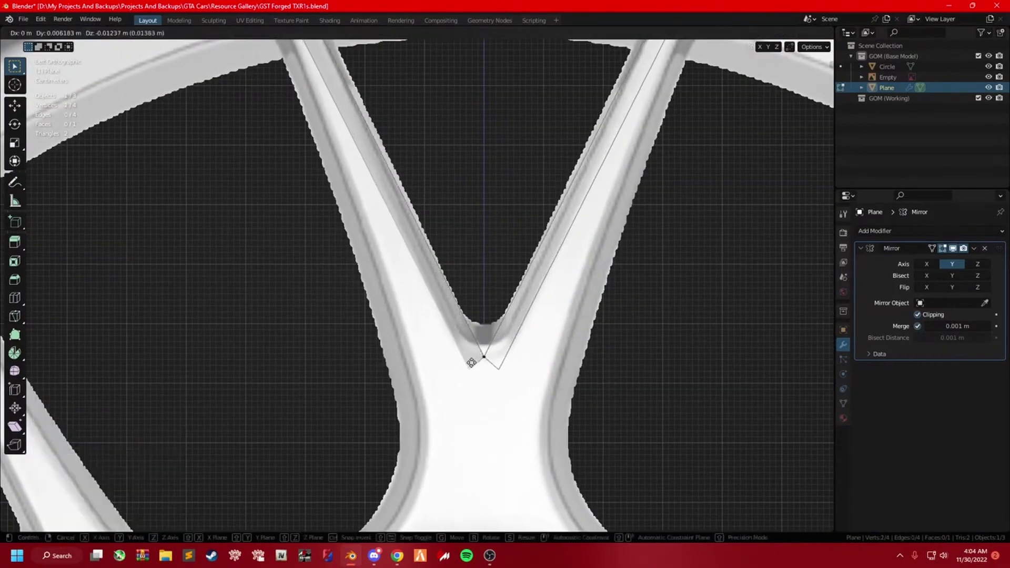
Loop cut near the bottom and extrude an edge into a face around the junction curve.
left_click_drag(436, 236, 498, 164)
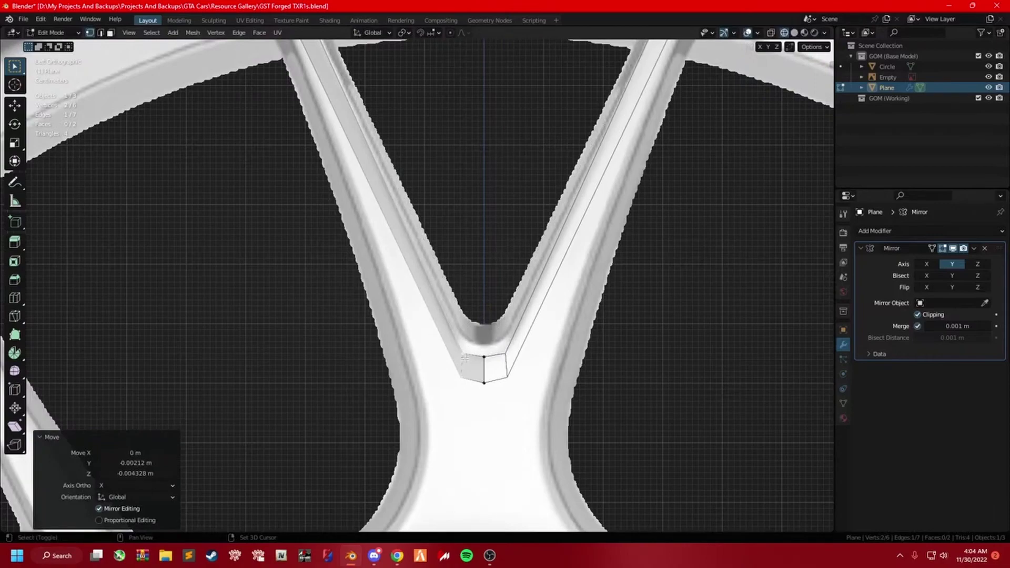
middle_click_drag(465, 358, 474, 394, "shift")
key("e")
left_click(452, 368)
key("g")
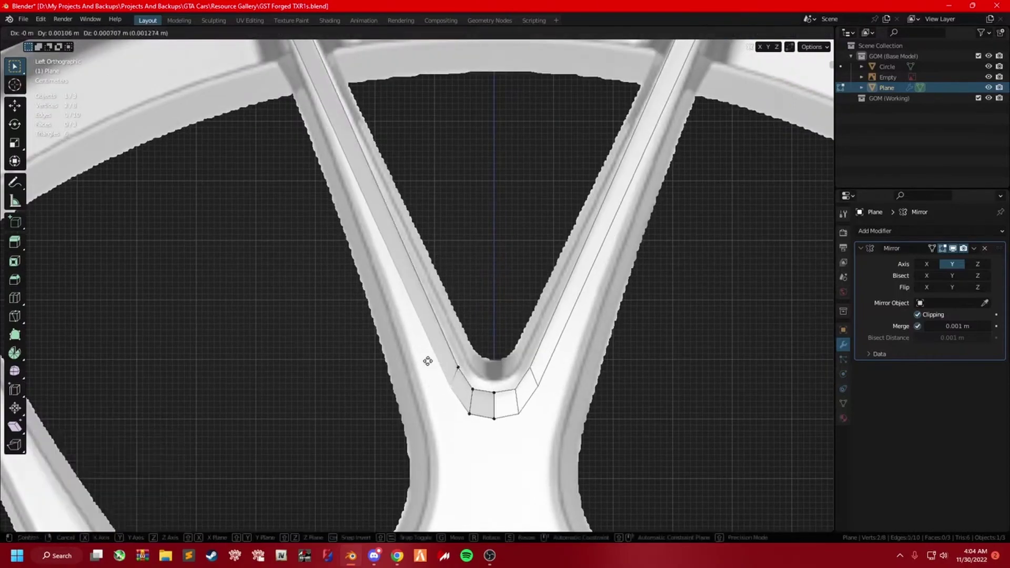
scroll(493, 427, "down", 3)
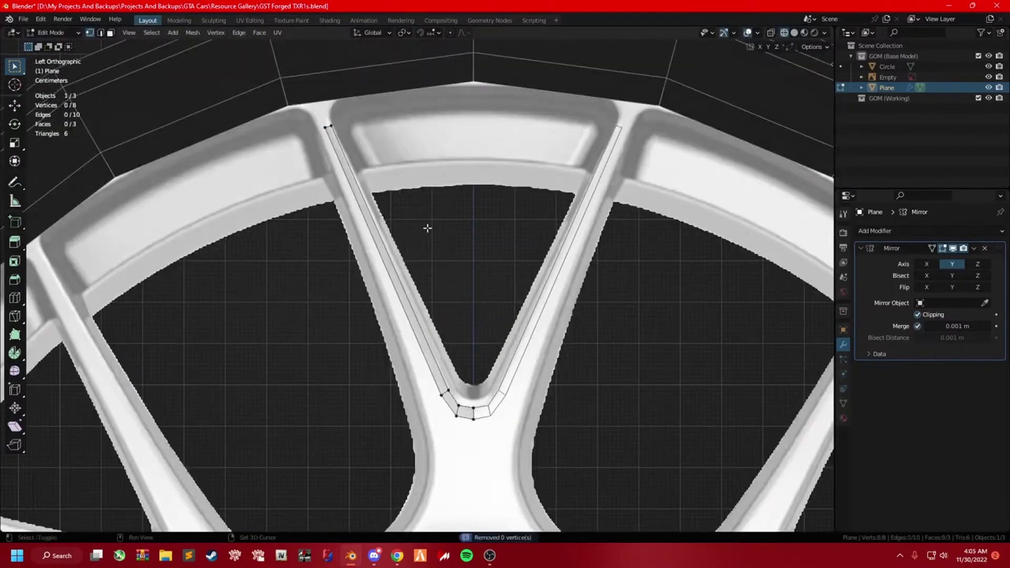
scroll(428, 225, "up", 4)
Extrude vertices down the spoke base along the hub curve and add an Array modifier.
key("e")
left_click(308, 369)
key("e")
left_click(314, 403)
middle_click_drag(406, 319, 468, 147, "shift")
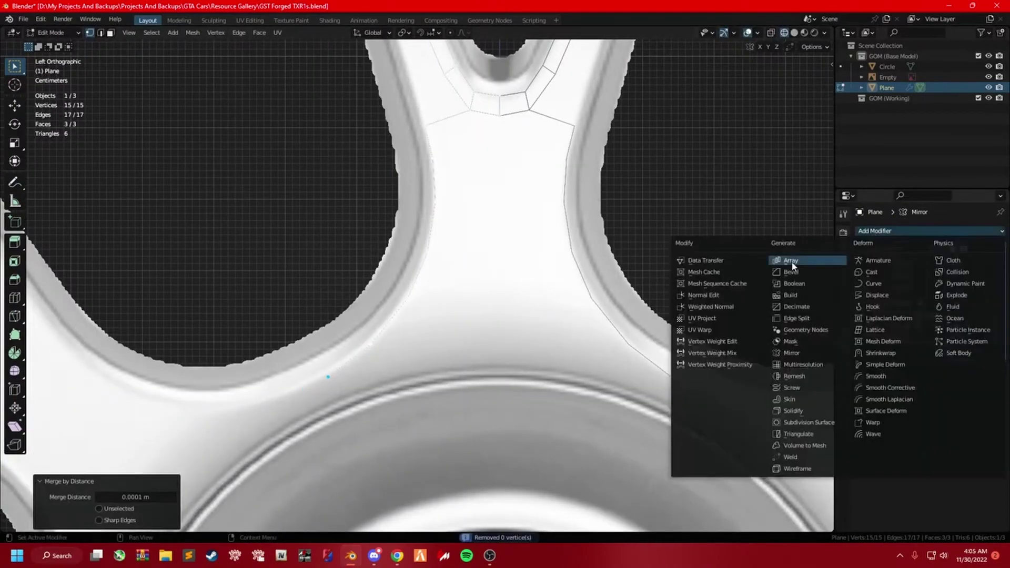
left_click(784, 264)
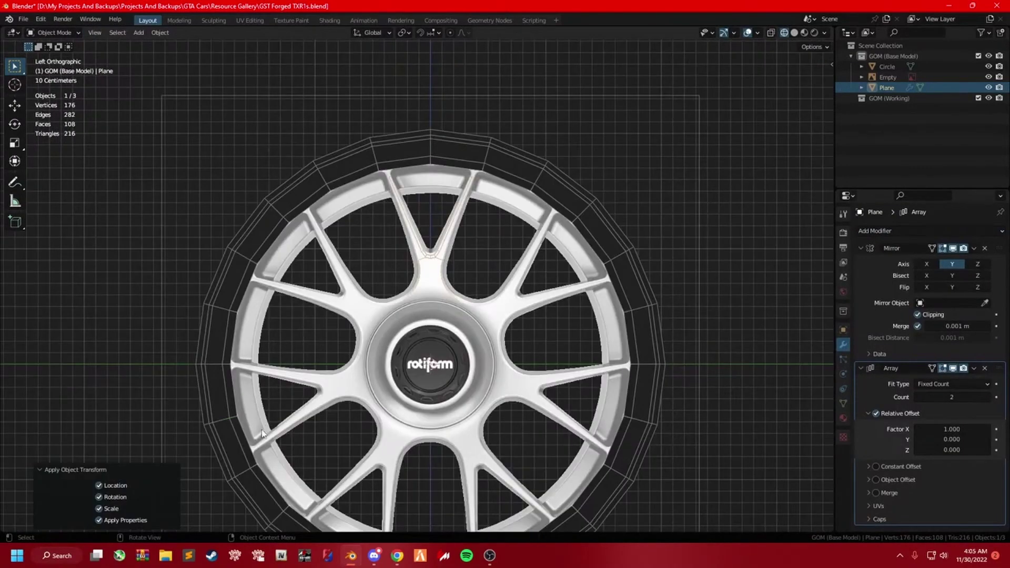
Work out 360÷7 for the spoke angle, add an Empty at the wheel centre, and save.
key("XF86Calculator")
type("360 ÷ 7 =")
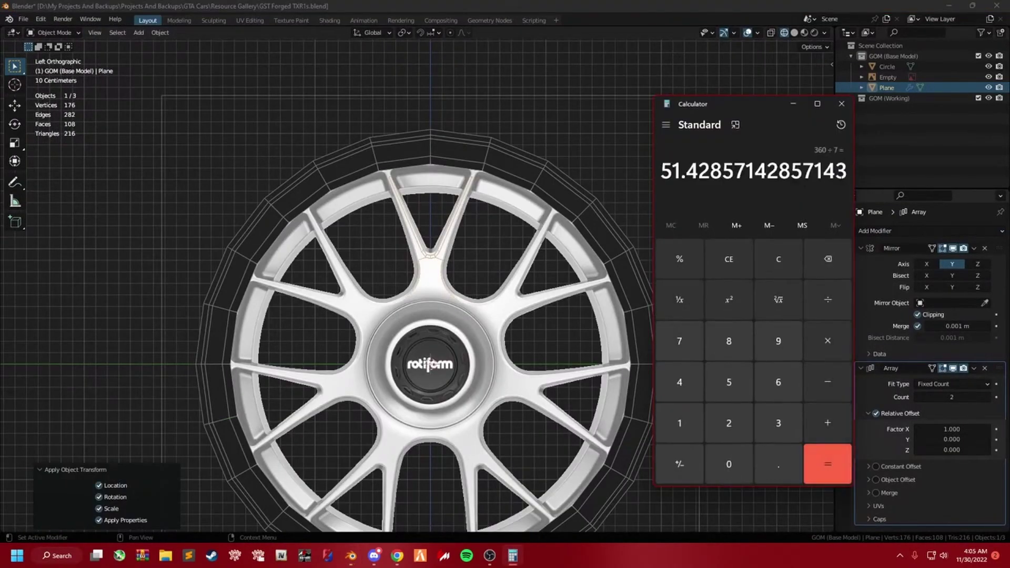
left_click(842, 104)
key("shift+a")
left_click(600, 294)
key("ctrl+s")
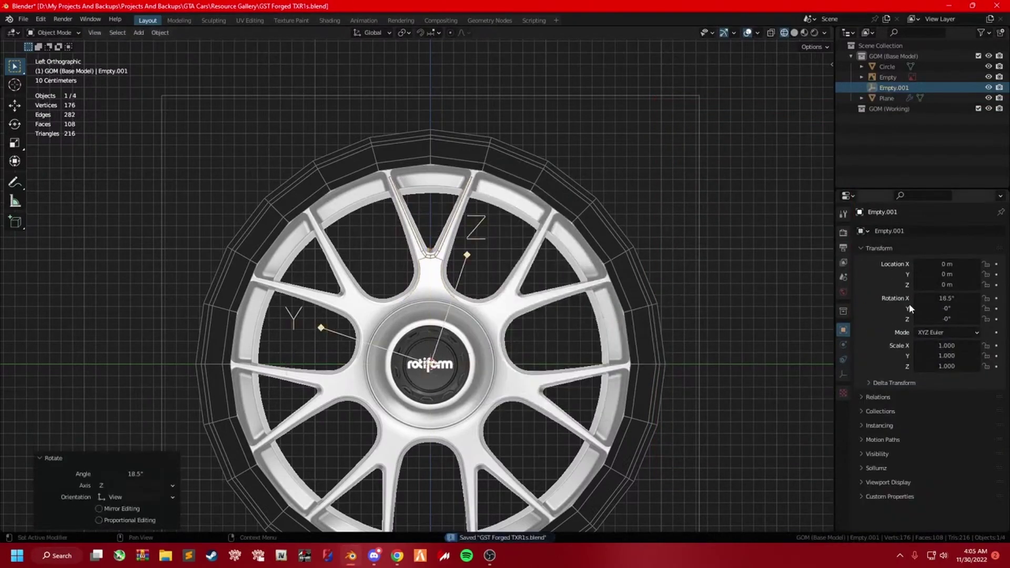
Set the 7-copy Array to use Object Offset with Empty.001.
scroll(442, 251, "up", 2)
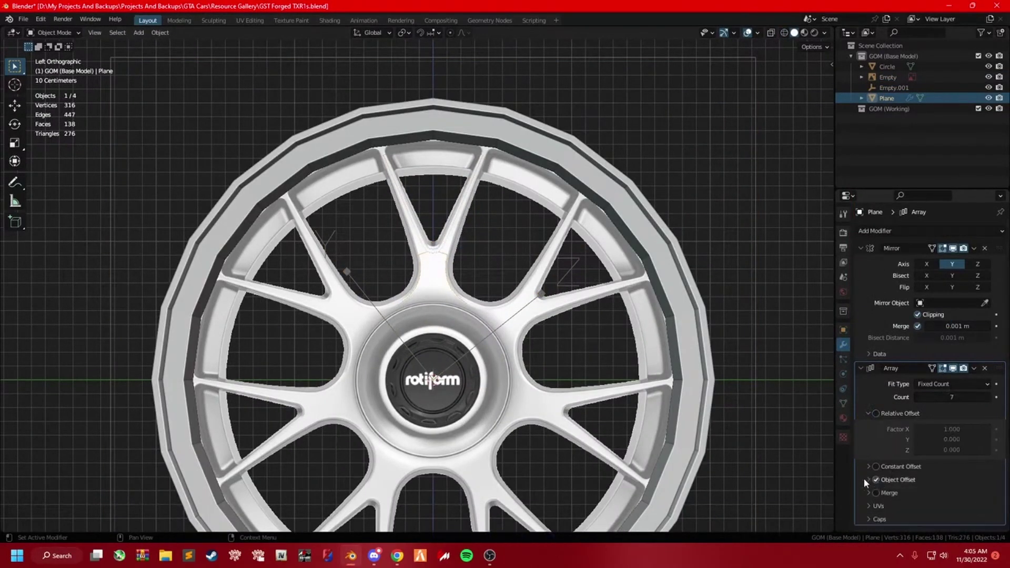
left_click(868, 480)
left_click(897, 91)
key("Tab")
Reposition spoke vertices and enable Array Merge, including merging first and last copies.
key("g")
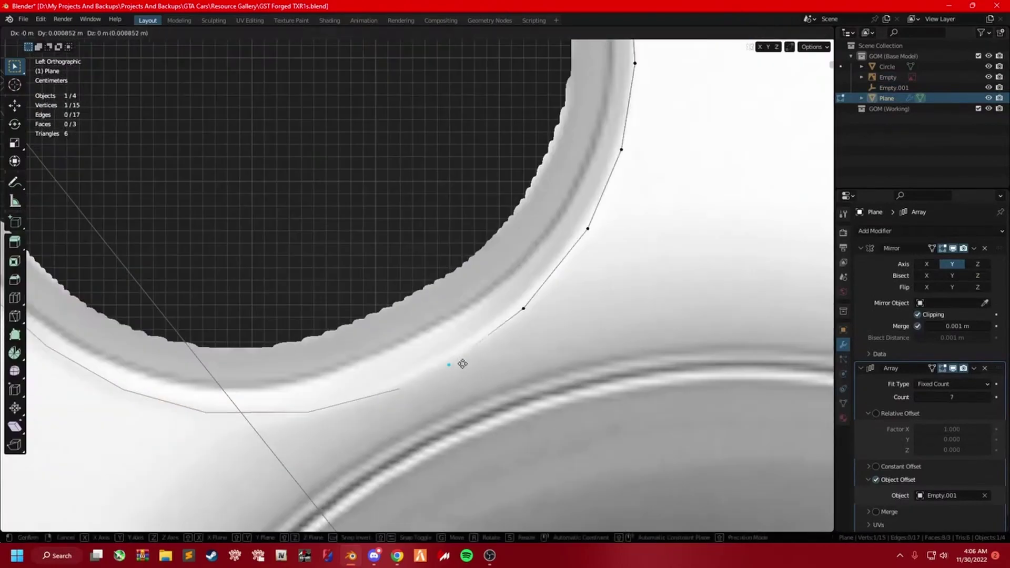
left_click(442, 378)
scroll(441, 378, "up", 2)
scroll(894, 474, "down", 1)
left_click(875, 499)
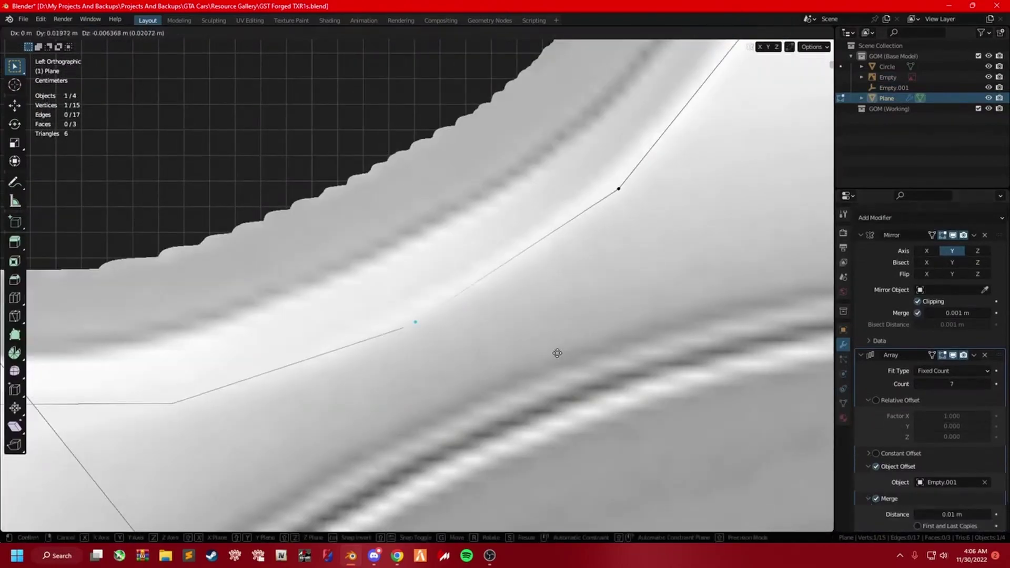
left_click(607, 337)
scroll(947, 493, "down", 1)
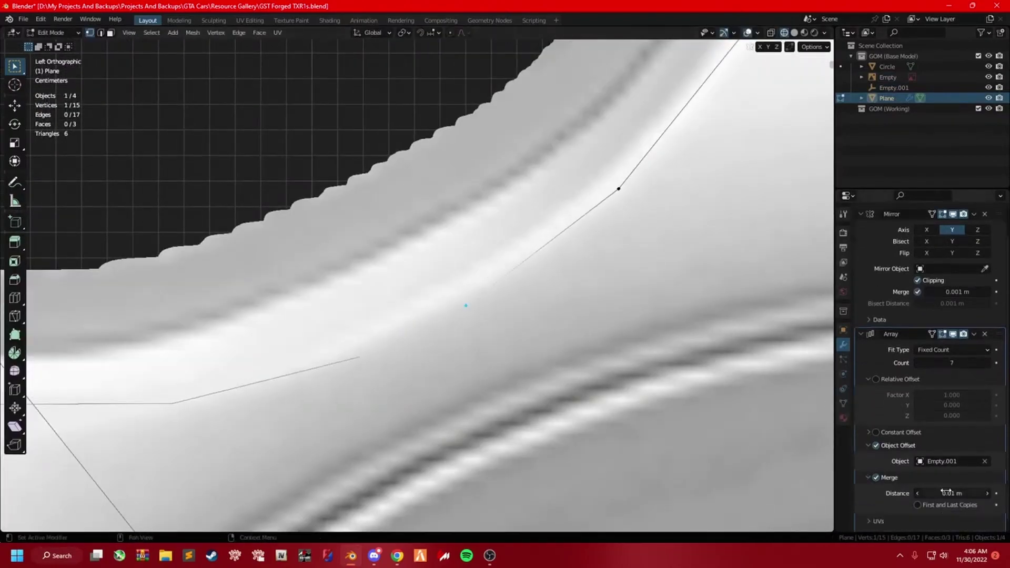
left_click(404, 317)
scroll(404, 317, "up", 3)
key("g")
left_click(917, 505)
scroll(400, 327, "down", 3)
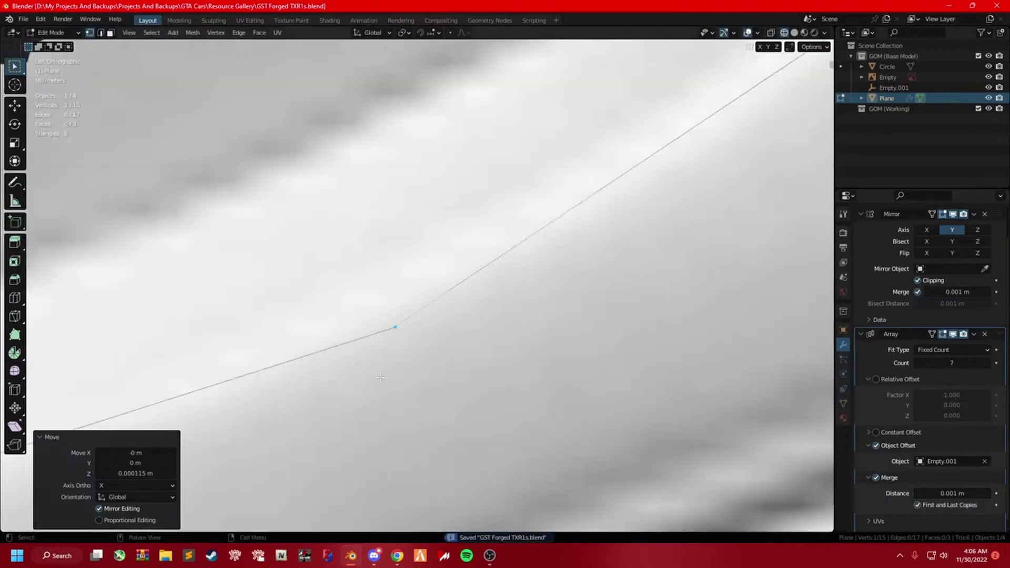
Move more spoke vertices and mirror the selected vertex along Y.
key("g")
left_click(413, 323)
scroll(413, 322, "down", 3)
key("g")
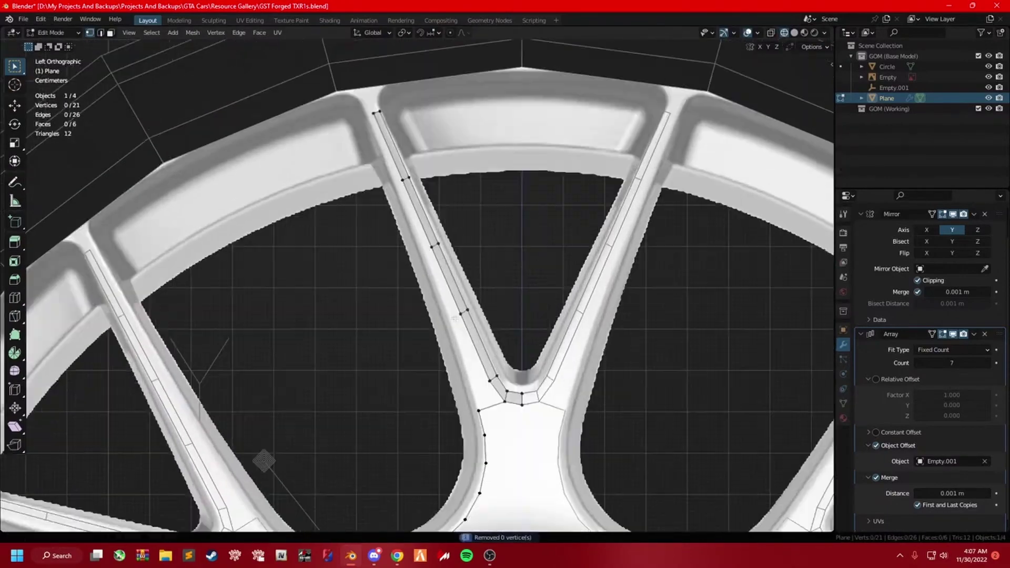
middle_click_drag(455, 318, 445, 297, "shift")
left_click(468, 389)
right_click(370, 227)
left_click(463, 424)
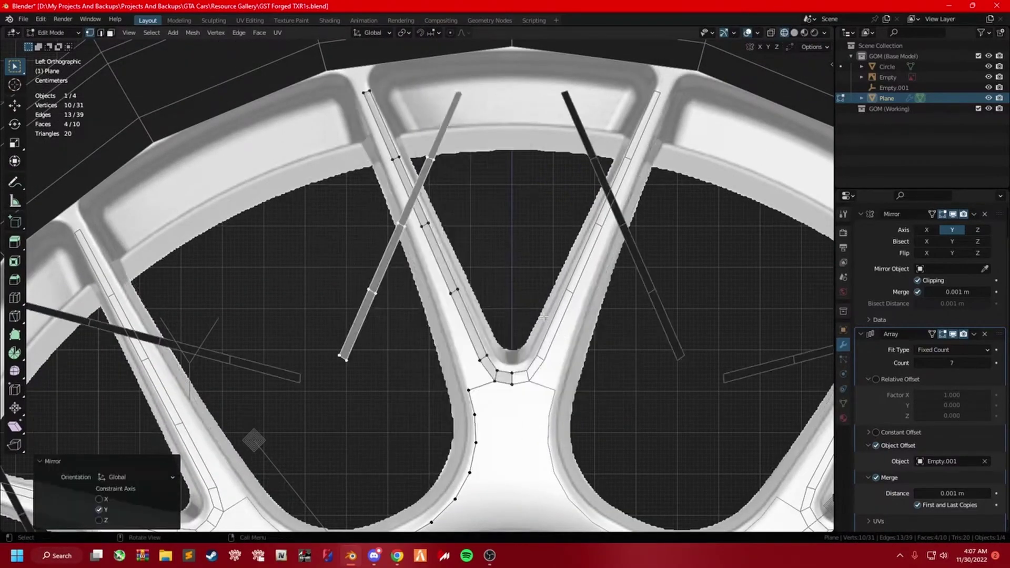
Extrude vertices up the spoke outline to the spoke top.
key("x")
key("Escape")
scroll(369, 94, "up", 5)
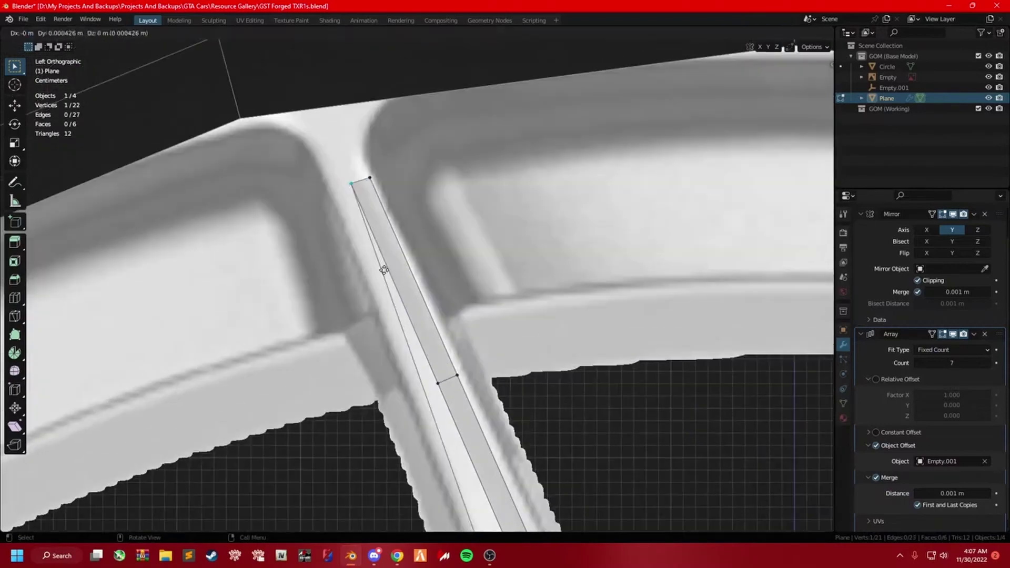
left_click(350, 183)
key("e")
left_click(314, 191)
scroll(500, 294, "down", 5)
scroll(499, 294, "up", 3)
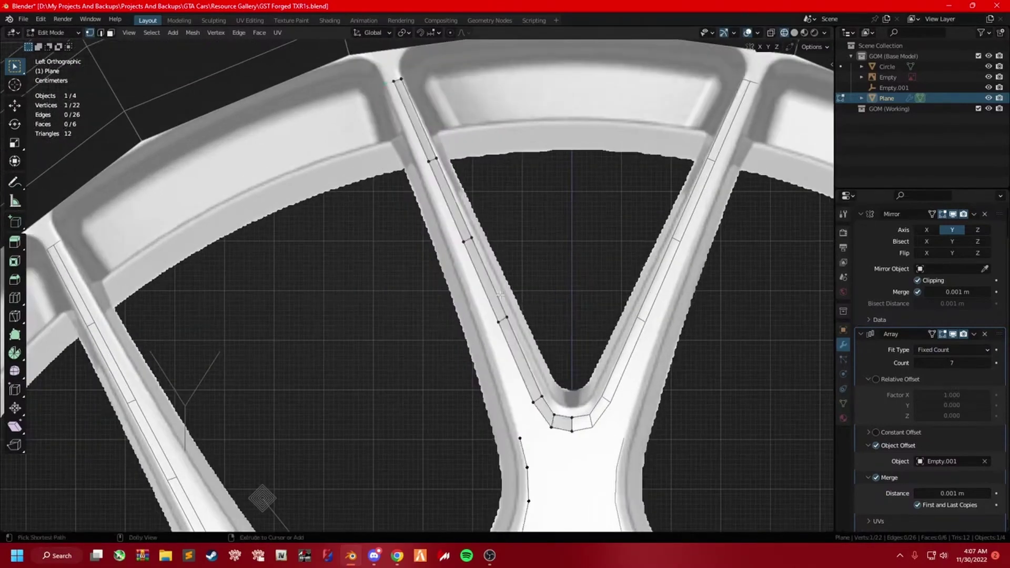
Merge the doubled vertex on the spoke edge and reposition another spoke vertex.
key("m")
left_click(339, 219)
left_click(416, 169)
key("g")
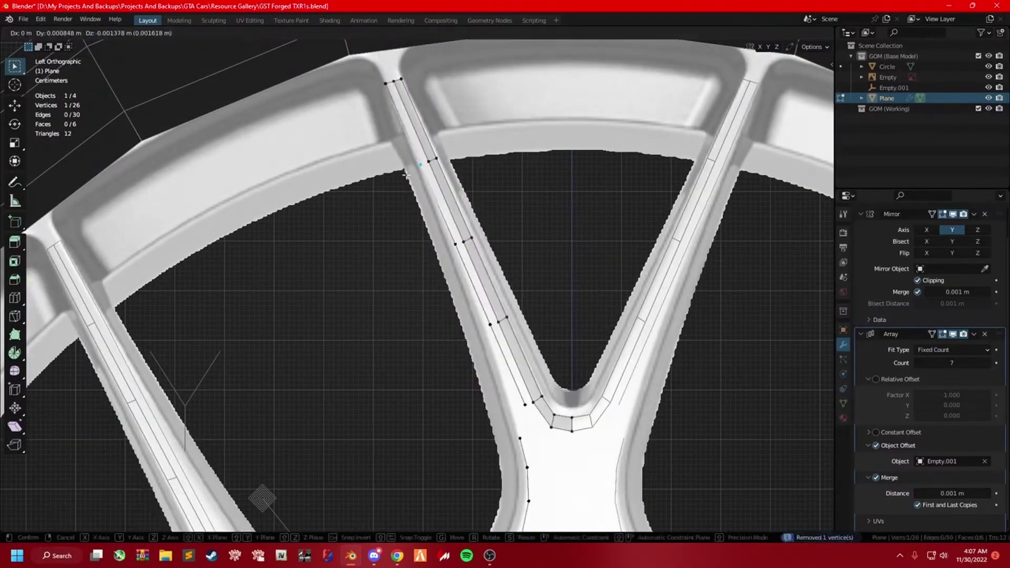
left_click(383, 437)
scroll(415, 316, "up", 2)
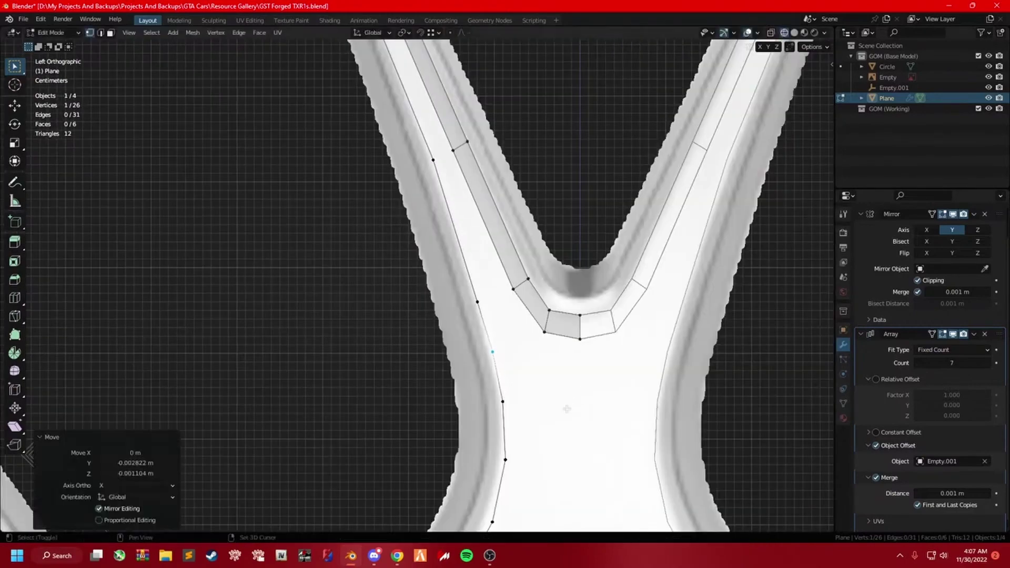
scroll(382, 85, "down", 4)
In edge select mode, extrude at the spoke junction and fill a new face there.
key("2")
left_click(406, 180, "shift")
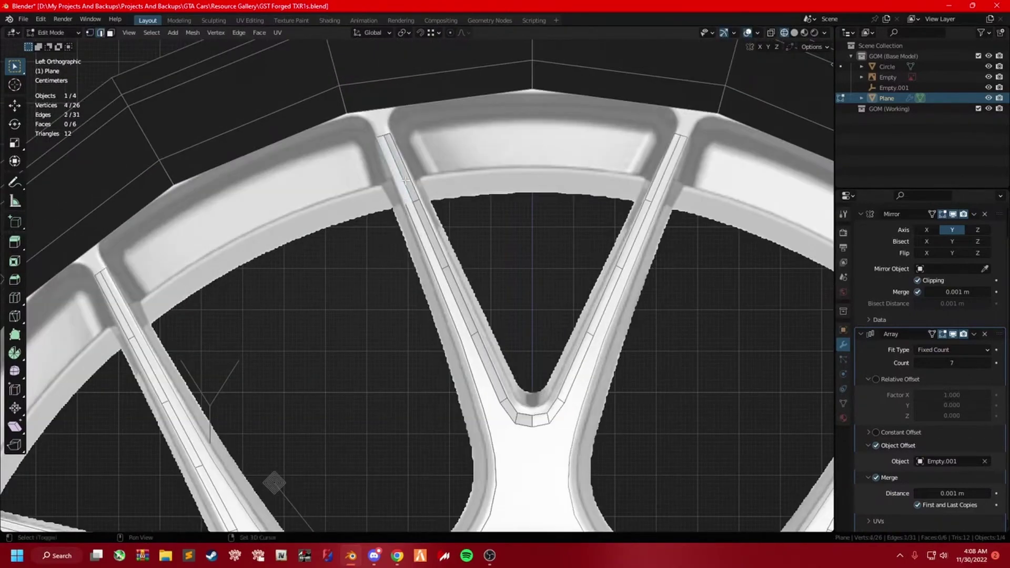
scroll(532, 212, "up", 2)
scroll(547, 360, "up", 2)
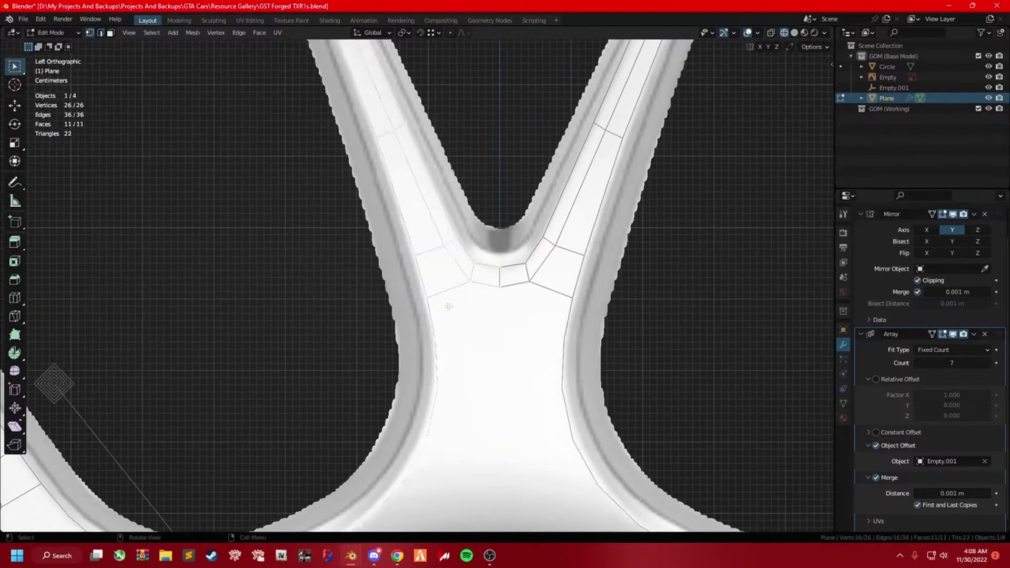
left_click(500, 347)
key("e")
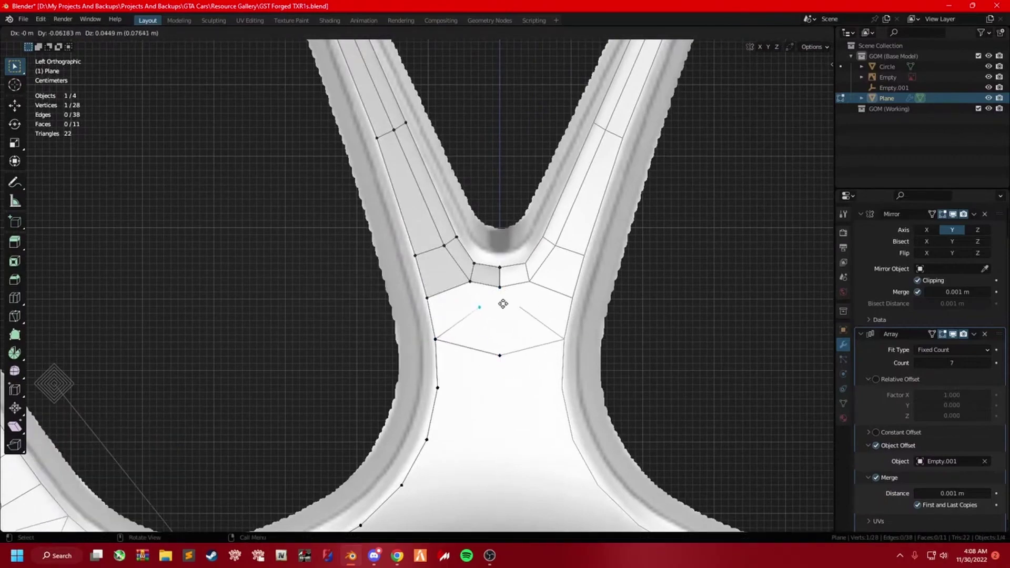
left_click(491, 308)
key("e")
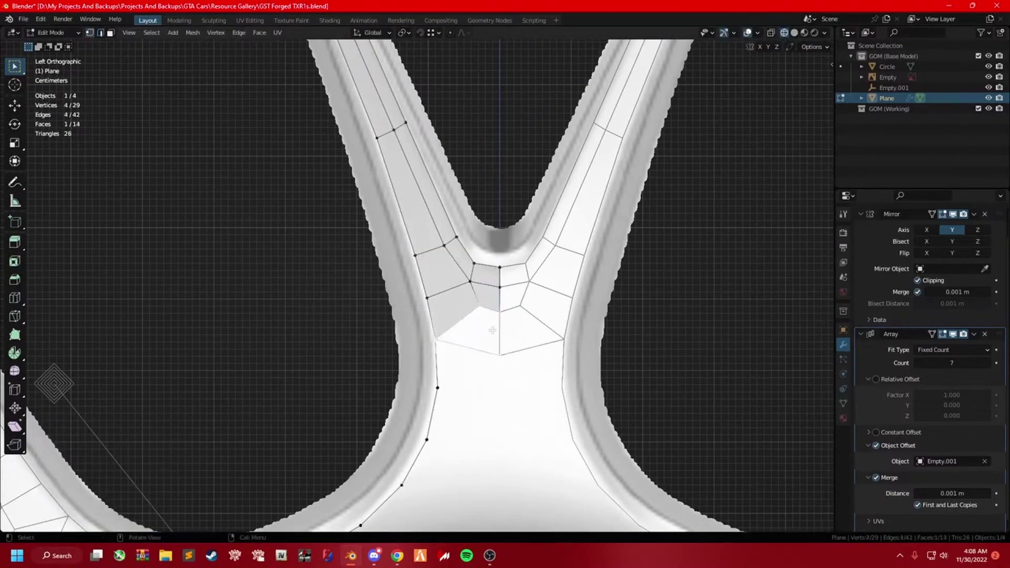
scroll(492, 330, "down", 2)
Add a loop cut and extend a vertex down onto the hub edge.
key("ctrl+r")
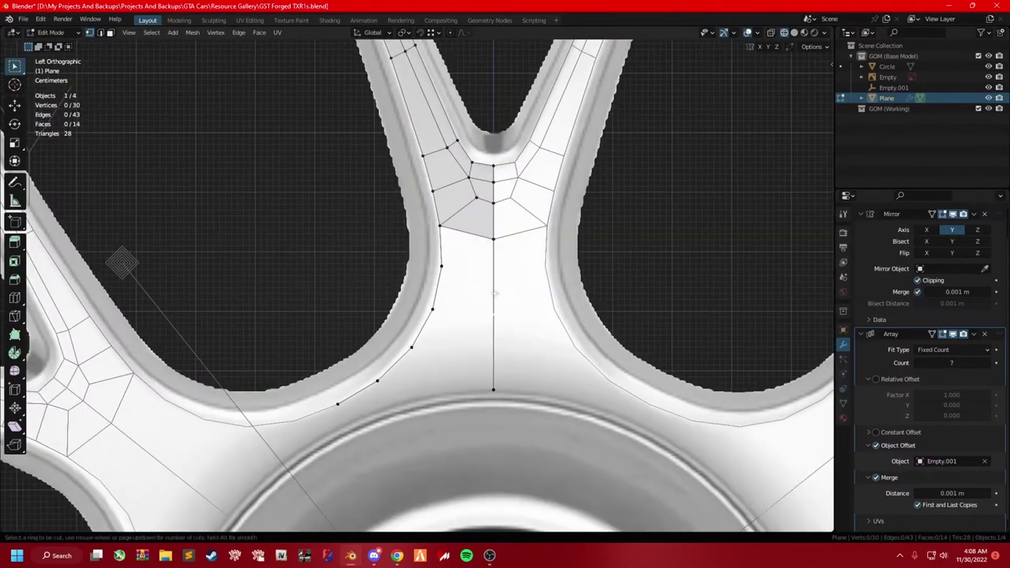
key("alt+a")
key("ctrl+r")
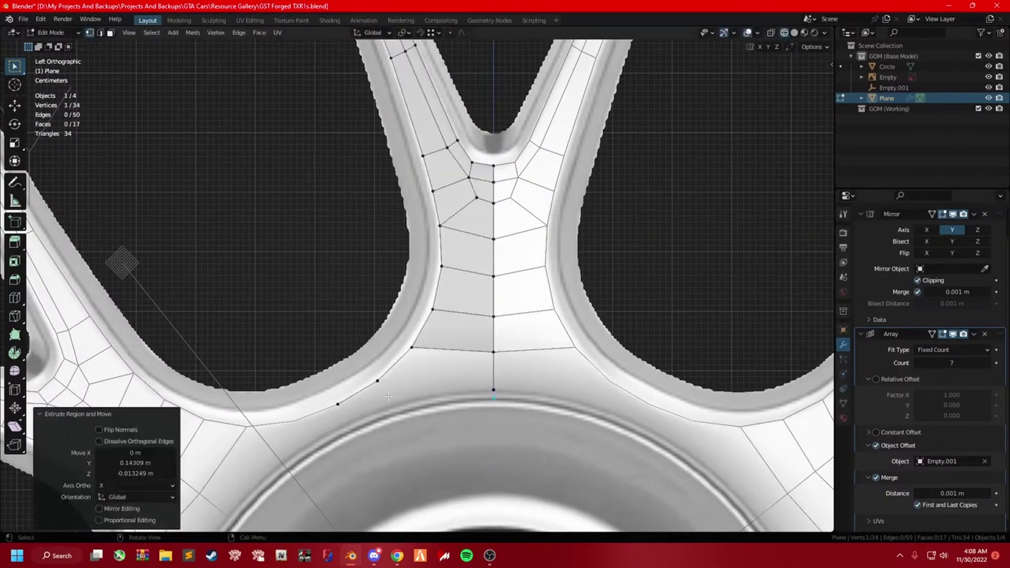
left_click(502, 436)
scroll(638, 338, "up", 4)
scroll(624, 355, "up", 4)
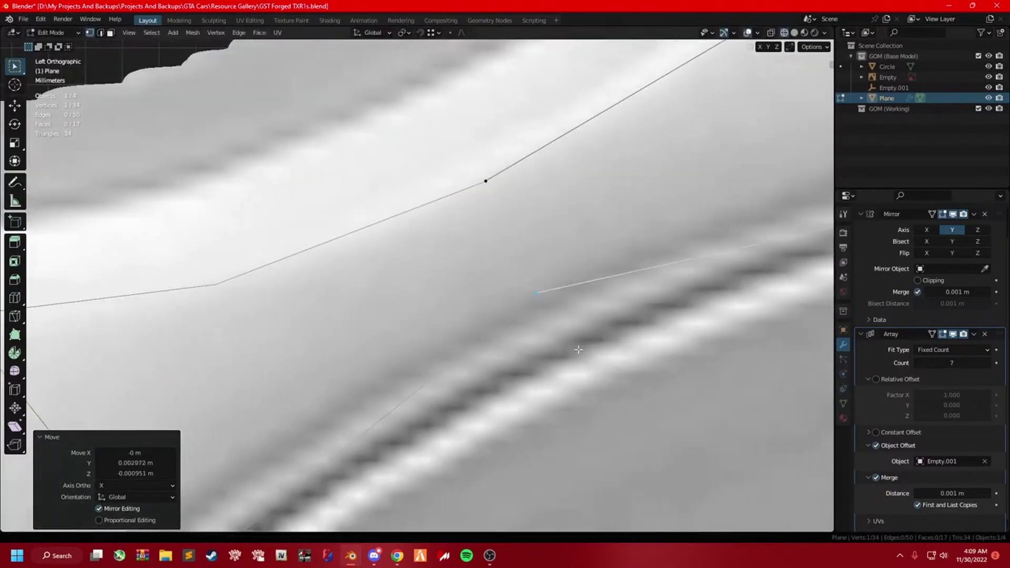
key("g")
left_click(404, 321)
scroll(421, 314, "down", 3)
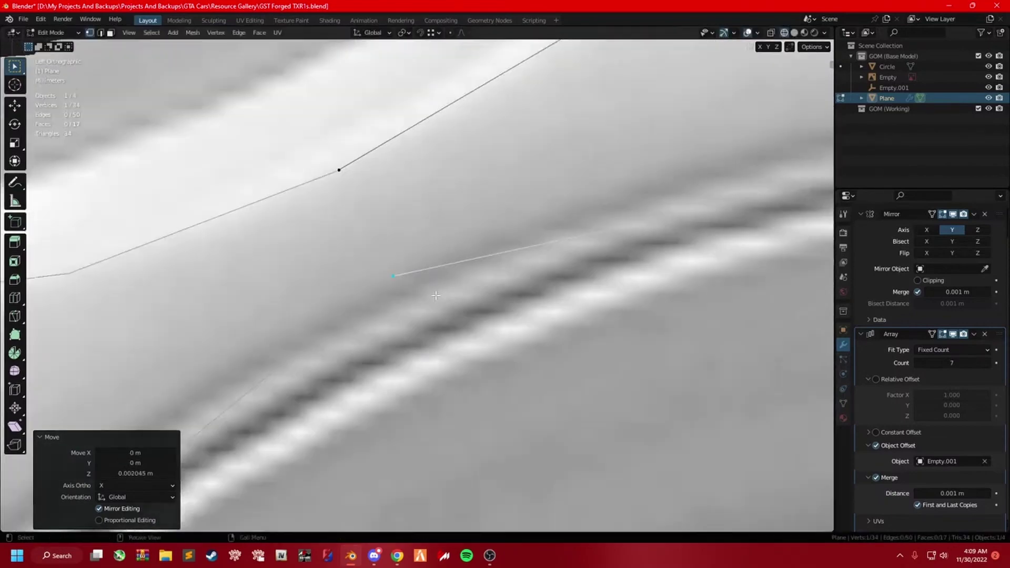
scroll(427, 291, "up", 3)
Move another vertex onto the hub edge.
key("g")
key("y")
key("Escape")
scroll(427, 291, "down", 5)
key("g")
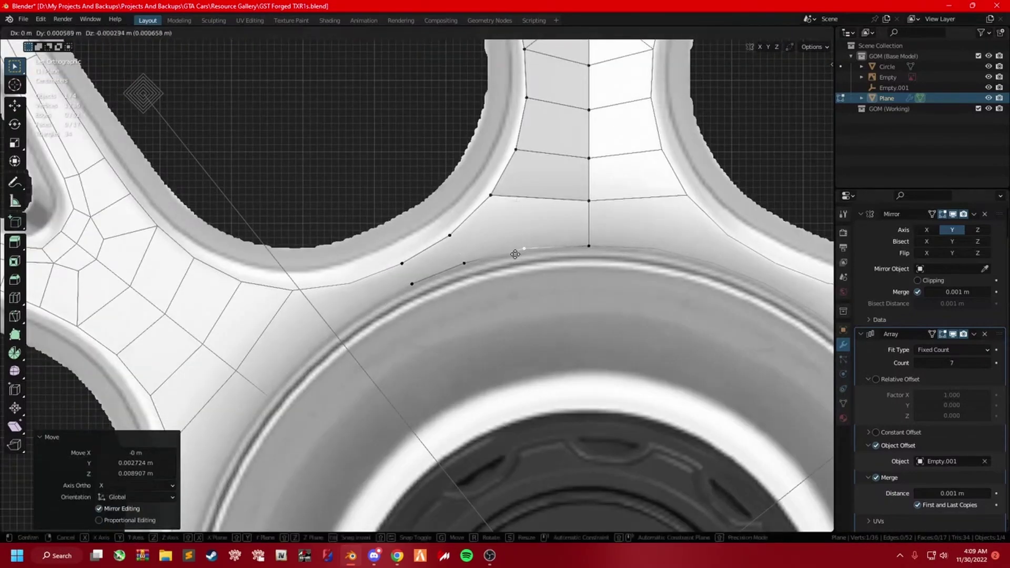
left_click(515, 254)
scroll(579, 295, "down", 2)
Select all vertices, merge overlapping ones by distance, and leave Edit Mode.
key("a")
key("m")
left_click(641, 333)
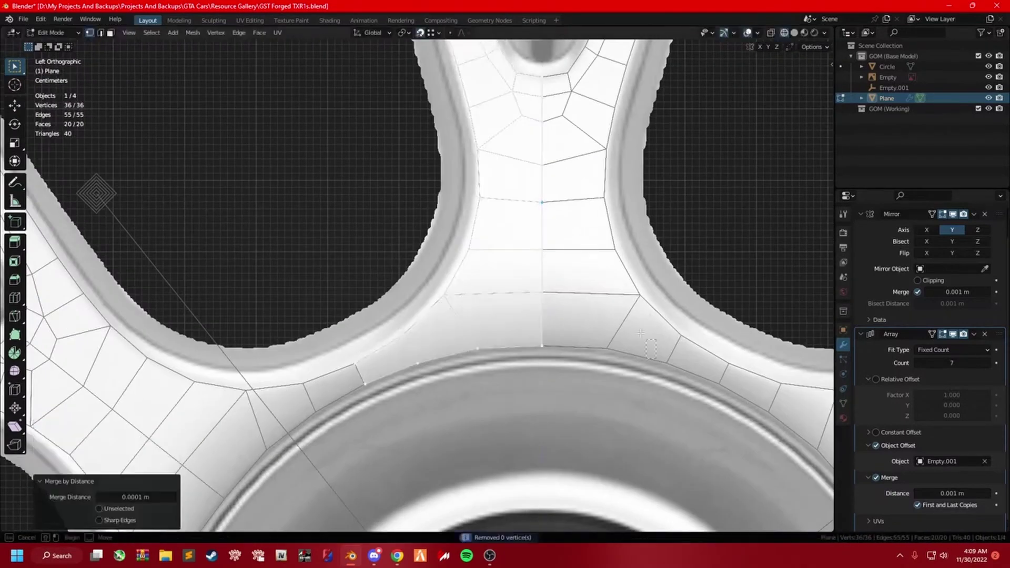
scroll(621, 323, "down", 3)
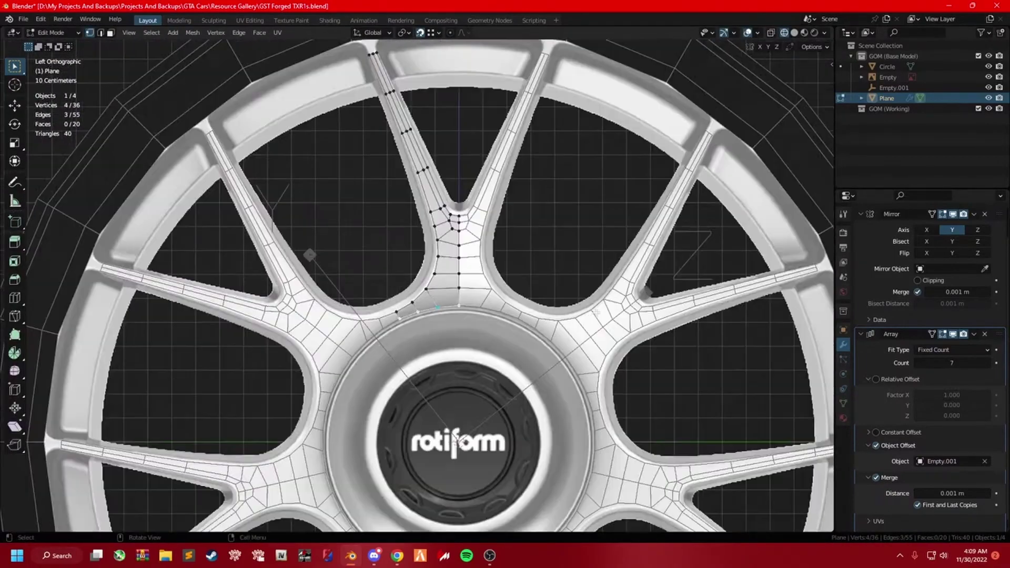
scroll(568, 280, "up", 2)
key("Tab")
scroll(532, 244, "down", 4)
Check the 36-vertex spoke mesh in perspective, return to side view, and save GST Forged TXR1s.blend.
mouse_move(532, 243)
middle_mouse_down()
mouse_move(539, 302)
mouse_move(608, 329)
middle_mouse_up()
scroll(609, 329, "up", 3)
key("Tab")
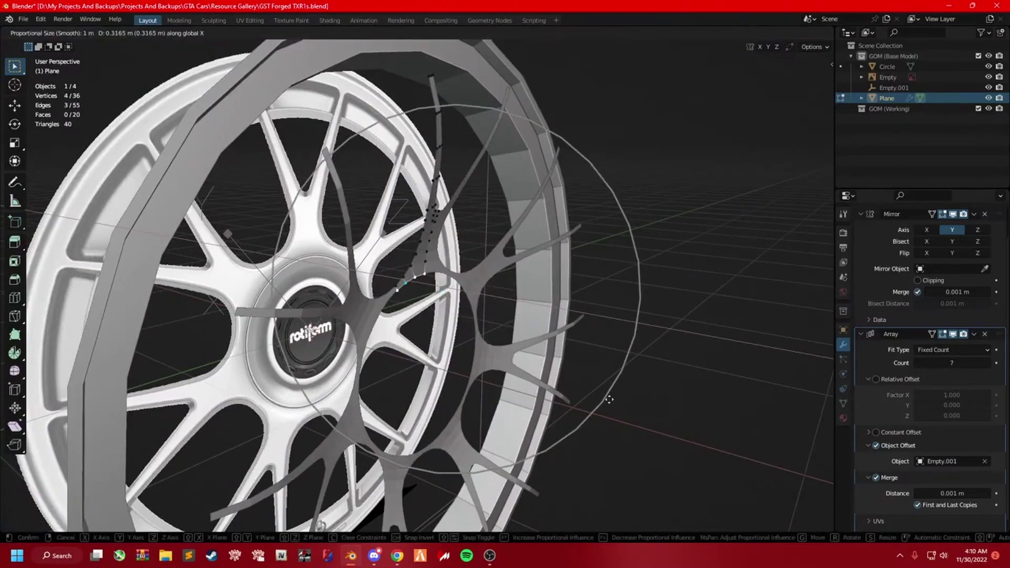
scroll(675, 390, "down", 2)
key("ctrl+KP_3")
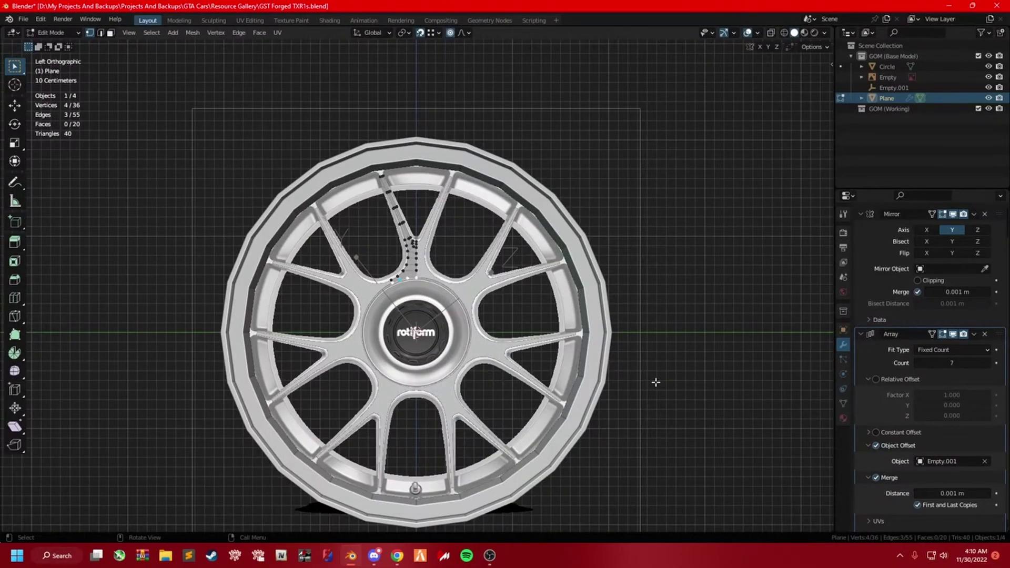
key("a")
scroll(506, 315, "up", 6)
key("ctrl+s")
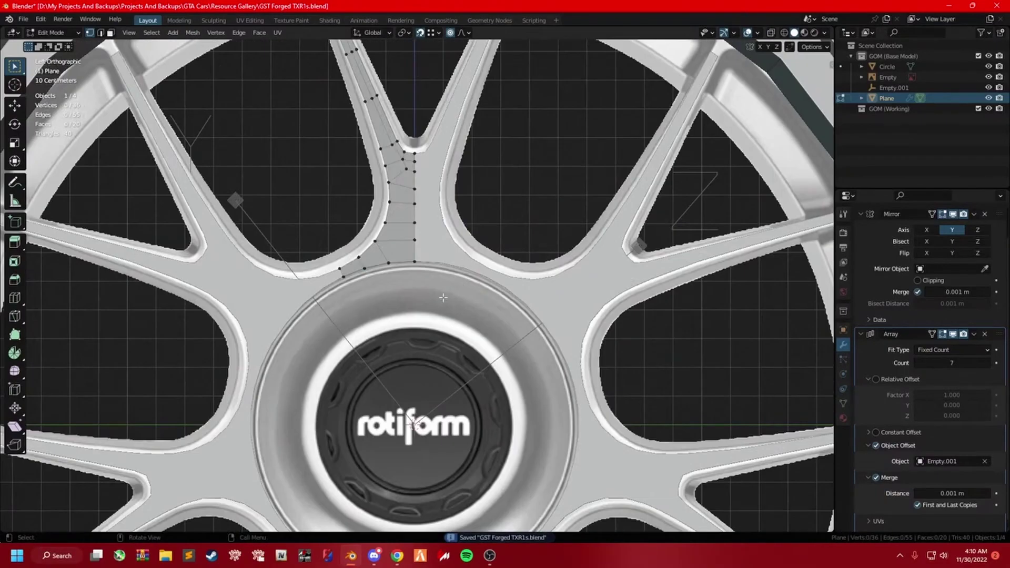
Try moving a hub-edge vertex, then cancel and deselect all vertices.
scroll(444, 297, "up", 4)
scroll(443, 297, "up", 4)
key("g")
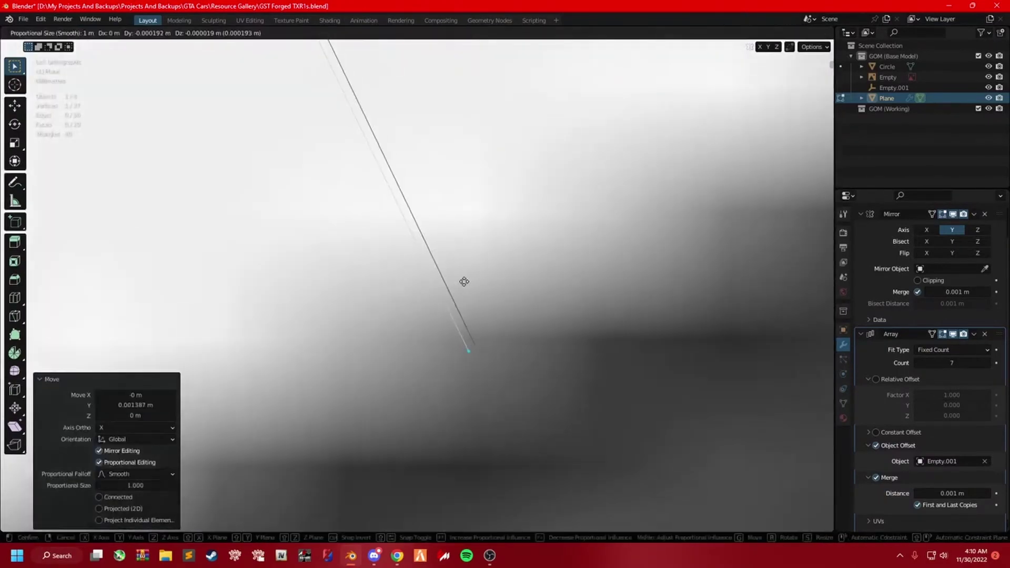
key("Escape")
scroll(468, 281, "down", 5)
scroll(468, 281, "down", 3)
scroll(468, 281, "down", 3)
key("alt+a")
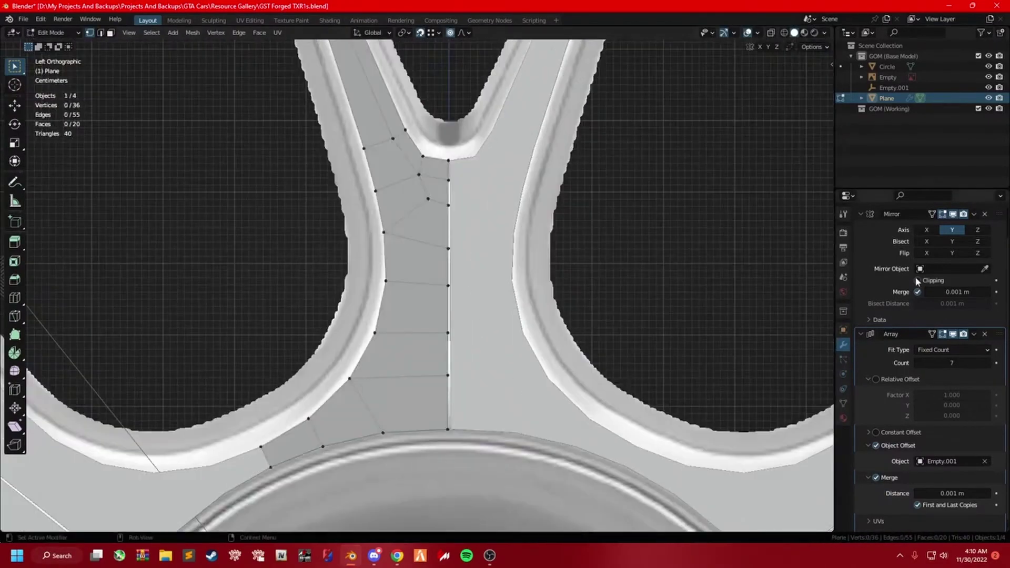
Extrude a hub-edge vertex of the spoke toward the centre cap.
scroll(443, 106, "down", 4)
scroll(443, 106, "up", 6)
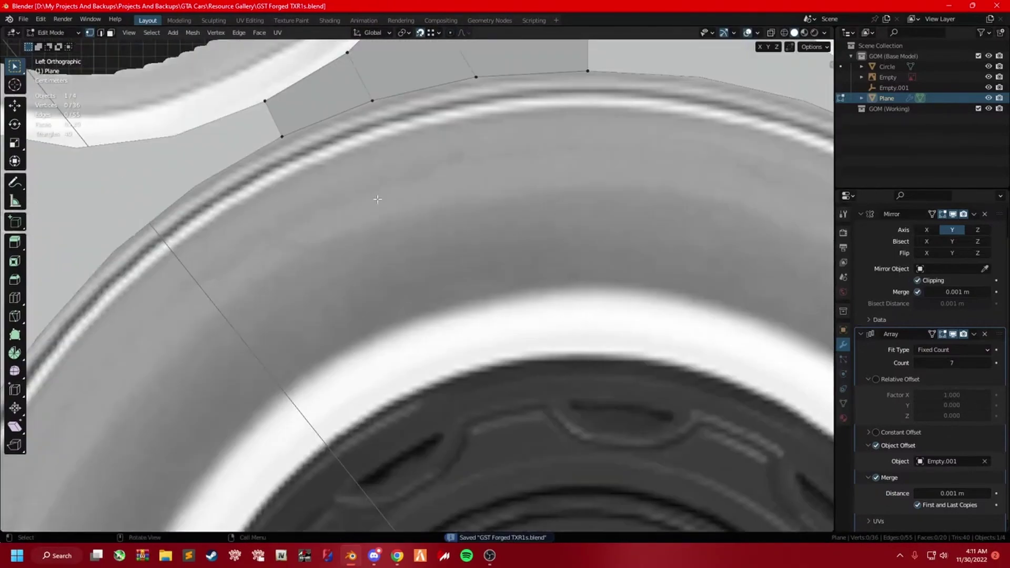
left_click(306, 63)
key("e")
left_click(510, 440)
Undo an extra extrusion and enable Mirror Clipping to lock the centreline.
scroll(508, 384, "up", 3)
scroll(620, 221, "down", 5)
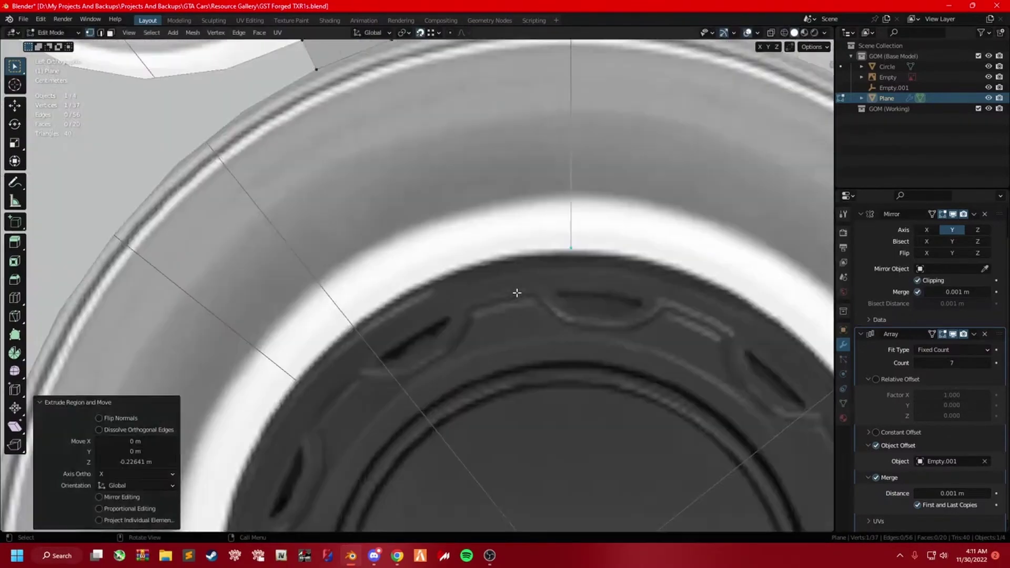
key("e")
key("Escape")
key("ctrl+z")
scroll(407, 264, "up", 1)
left_click(917, 280)
scroll(401, 221, "up", 5)
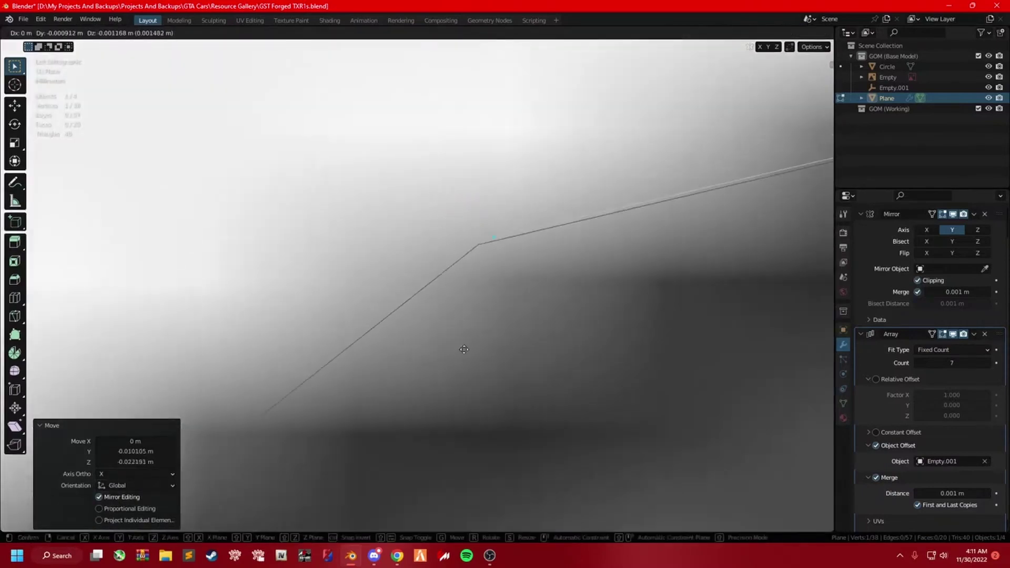
left_click(481, 364)
scroll(417, 229, "down", 5)
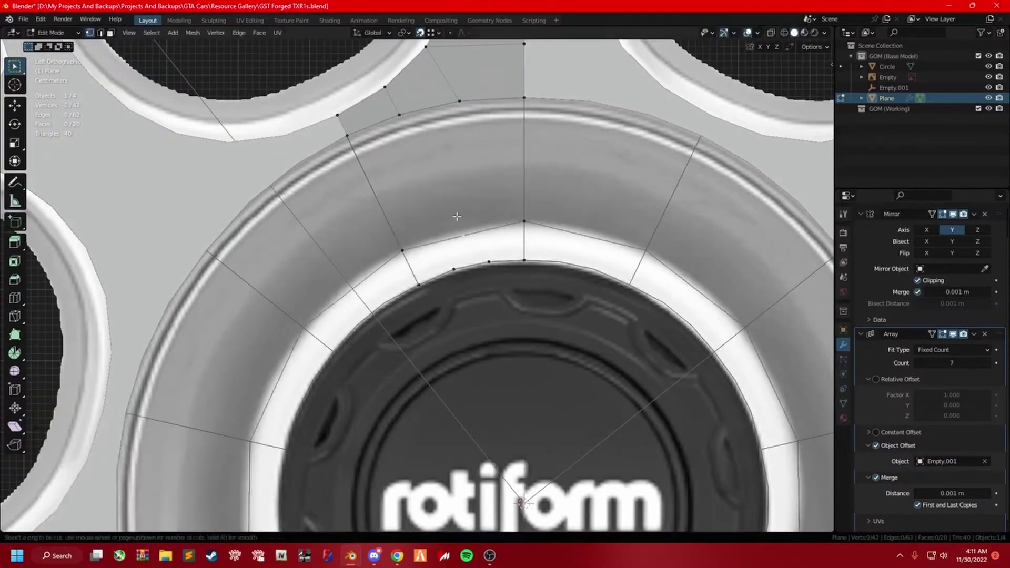
Add centred loop cuts across the hub ring section of the spoke.
left_click(456, 216)
right_click(463, 208)
key("2")
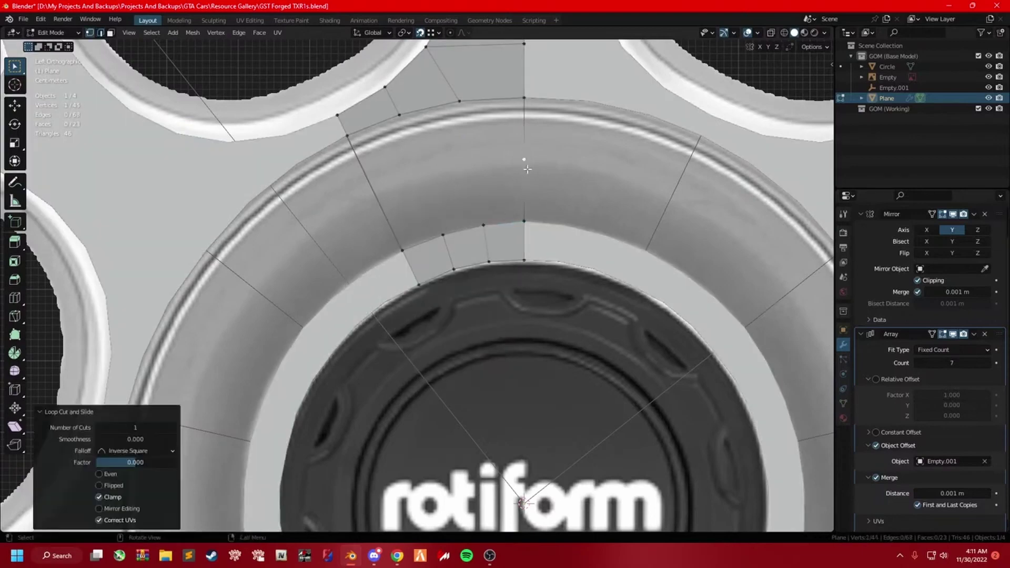
left_click(446, 129)
scroll(446, 128, "down", 3)
scroll(536, 213, "up", 3)
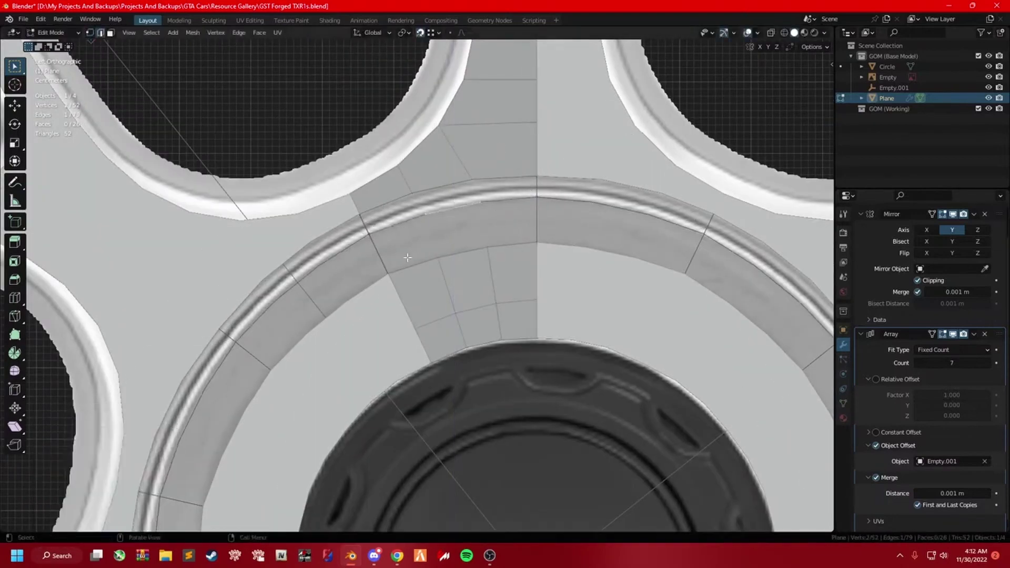
Vertex-slide a vertex near the hub ring along its edge.
key("1")
scroll(408, 257, "up", 3)
key("shift+v")
left_click(499, 349)
scroll(499, 349, "up", 1)
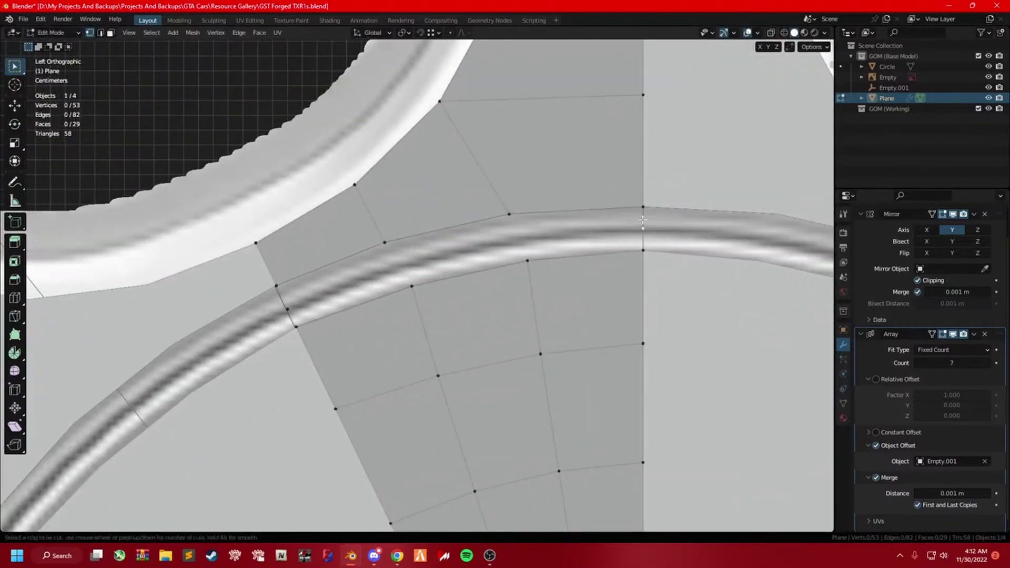
Select all vertices and check the right-click vertex menu for LoopTools, then deselect.
key("a")
scroll(526, 221, "up", 3)
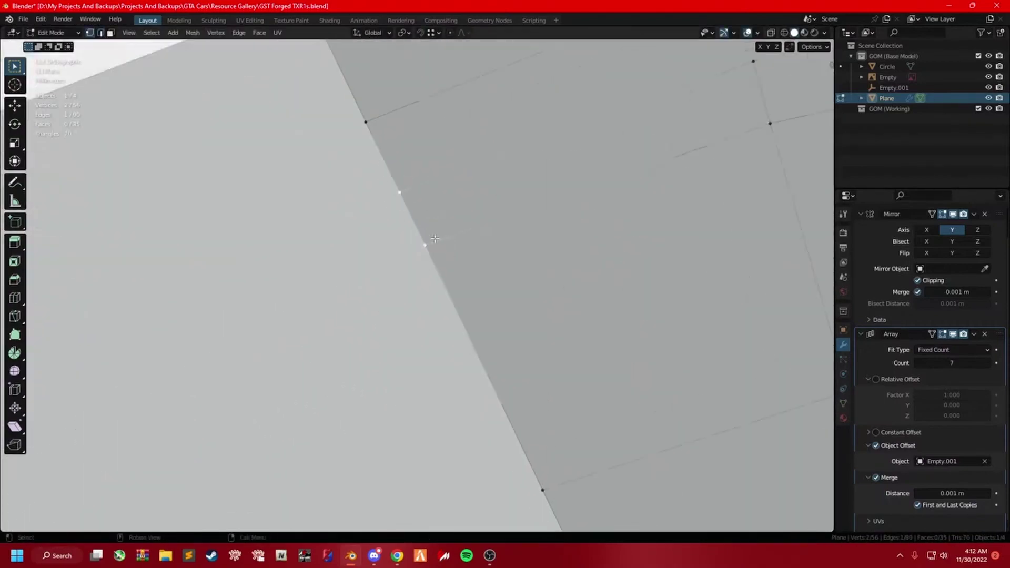
scroll(526, 221, "up", 2)
scroll(558, 205, "down", 6)
right_click(600, 184)
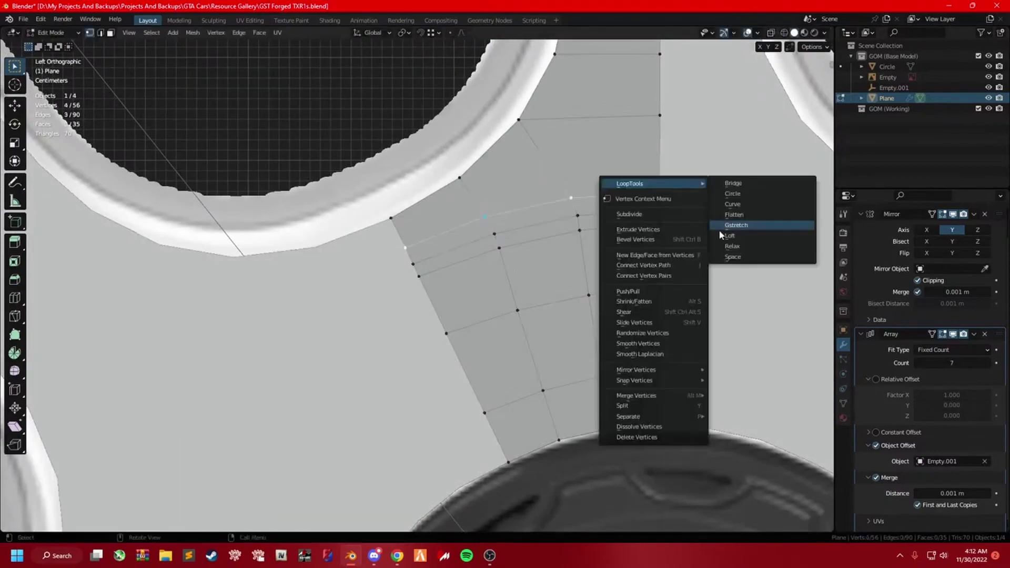
key("alt+a")
scroll(610, 222, "down", 4)
Offset the bottom row of hub-side faces along the X axis.
left_click(493, 319, "ctrl+alt")
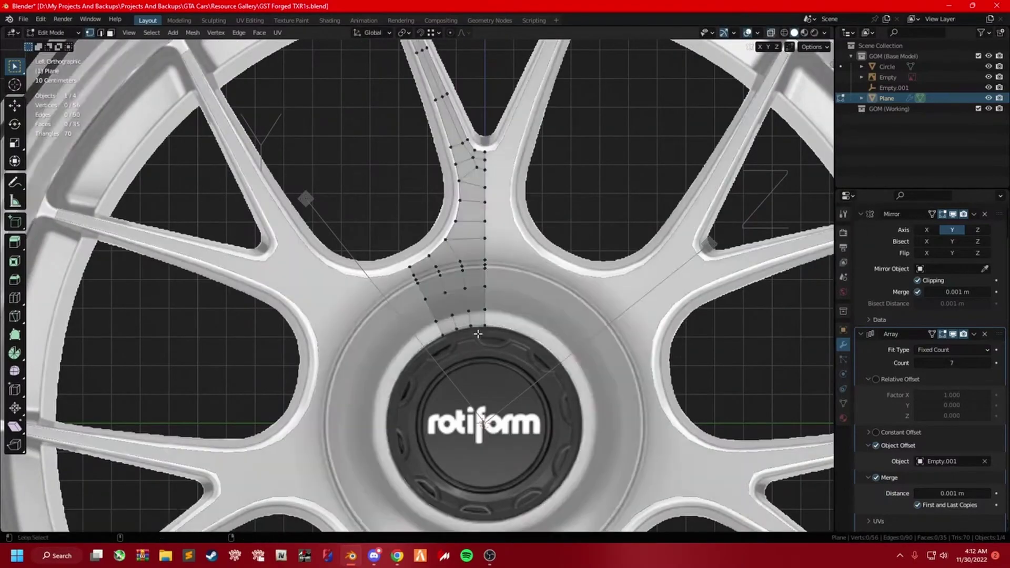
middle_click_drag(493, 318, 526, 315)
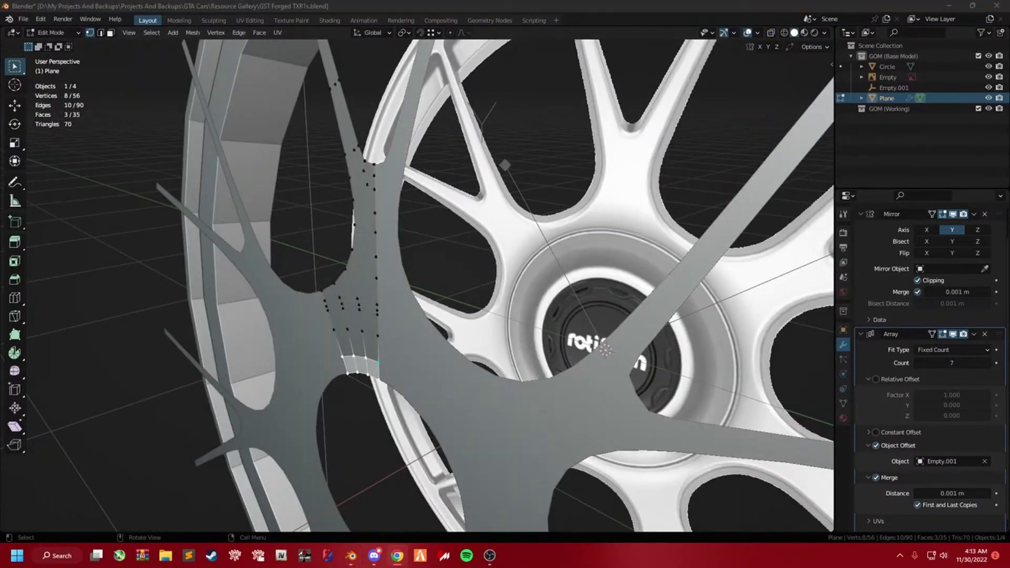
middle_click_drag(377, 362, 474, 237)
key("g")
key("x")
left_click(495, 221)
left_click(425, 182)
middle_click_drag(425, 182, 442, 239)
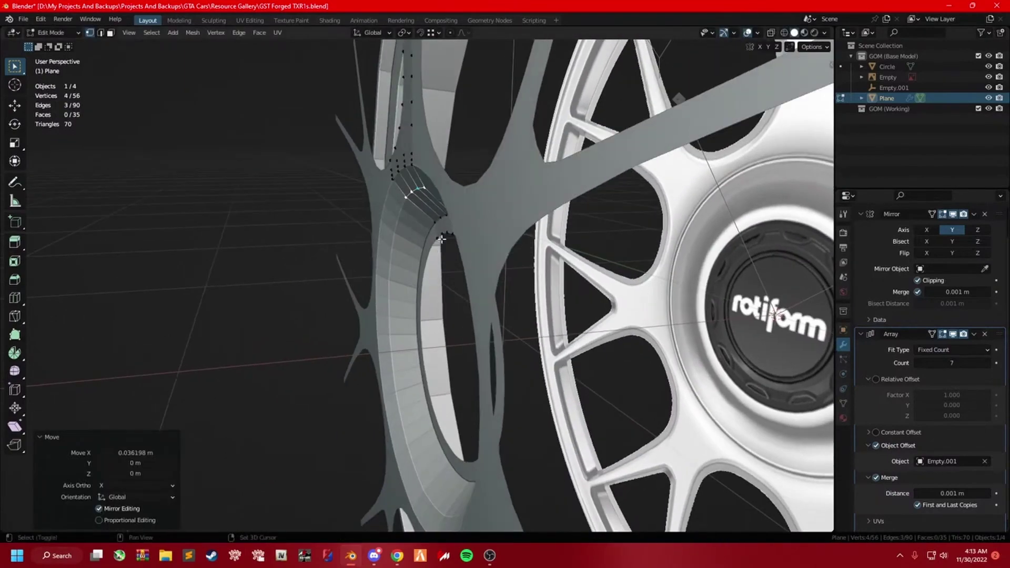
key("alt+a")
Hide and reveal spoke geometry to inspect the rim-spoke junction in side view.
middle_click_drag(511, 245, 473, 209)
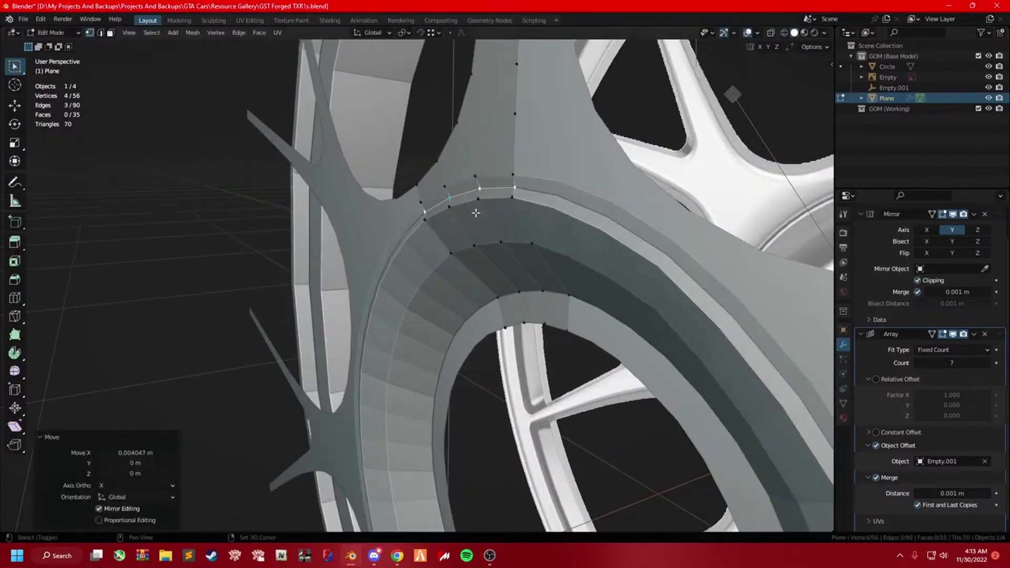
key("h")
key("ctrl+KP_3")
key("alt+h")
scroll(544, 207, "up", 3)
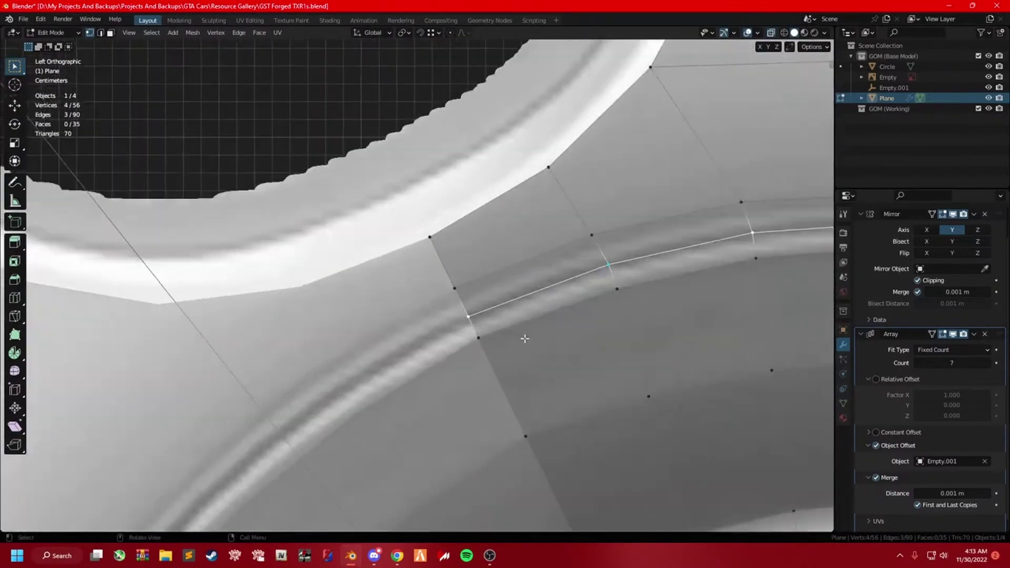
middle_click_drag(544, 206, 418, 350)
key("Tab")
scroll(418, 349, "down", 5)
key("Tab")
scroll(434, 307, "up", 5)
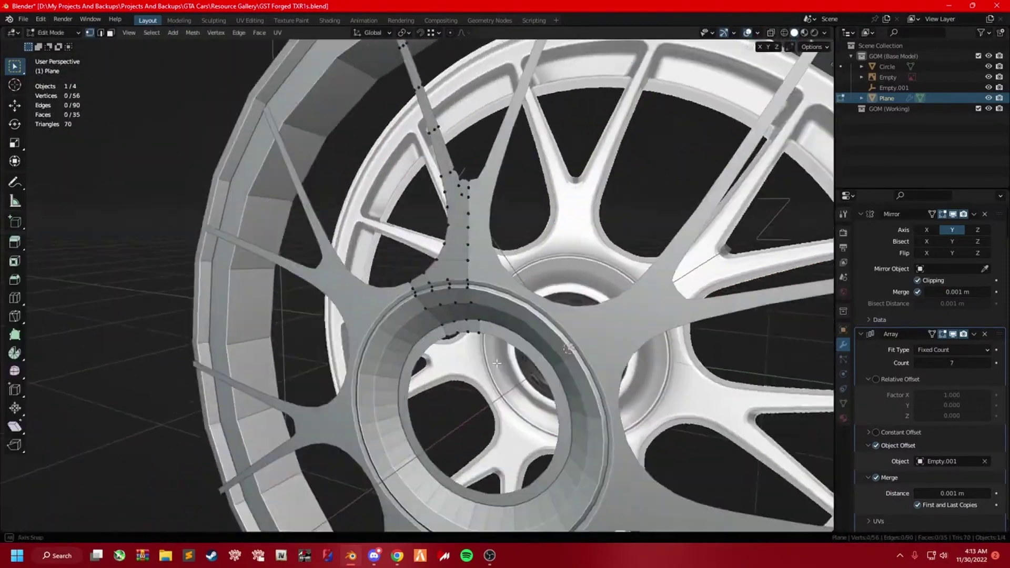
scroll(434, 307, "up", 3)
Scale the hub-side edge loop of the spoke slightly inward.
left_click(434, 307, "alt")
key("ctrl+KP_3")
key("s")
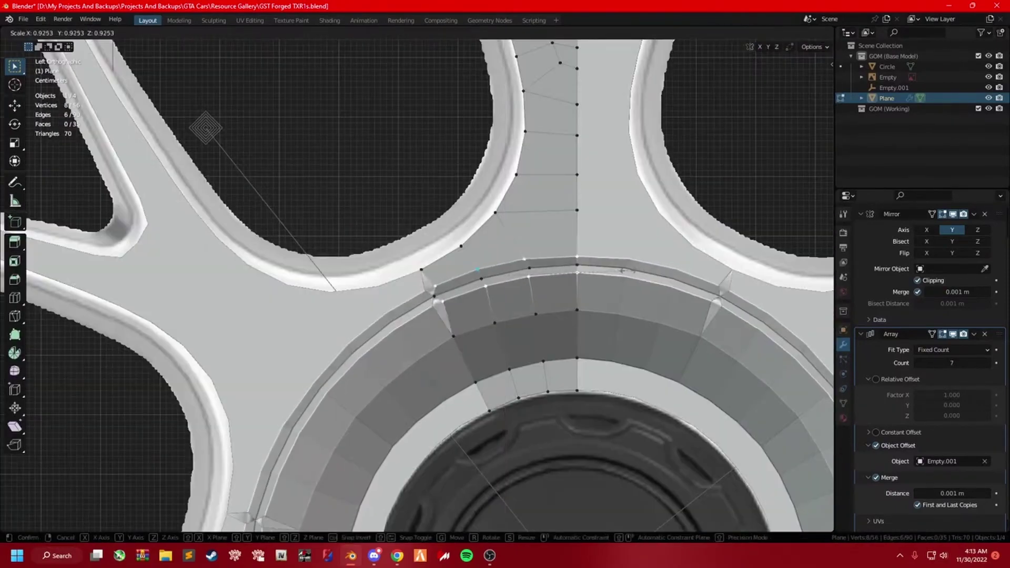
key("Tab")
middle_click_drag(559, 281, 466, 345)
Shade the spoke smooth with Auto Smooth at 180° and return to Edit Mode in side view.
scroll(466, 346, "down", 5)
scroll(466, 346, "up", 5)
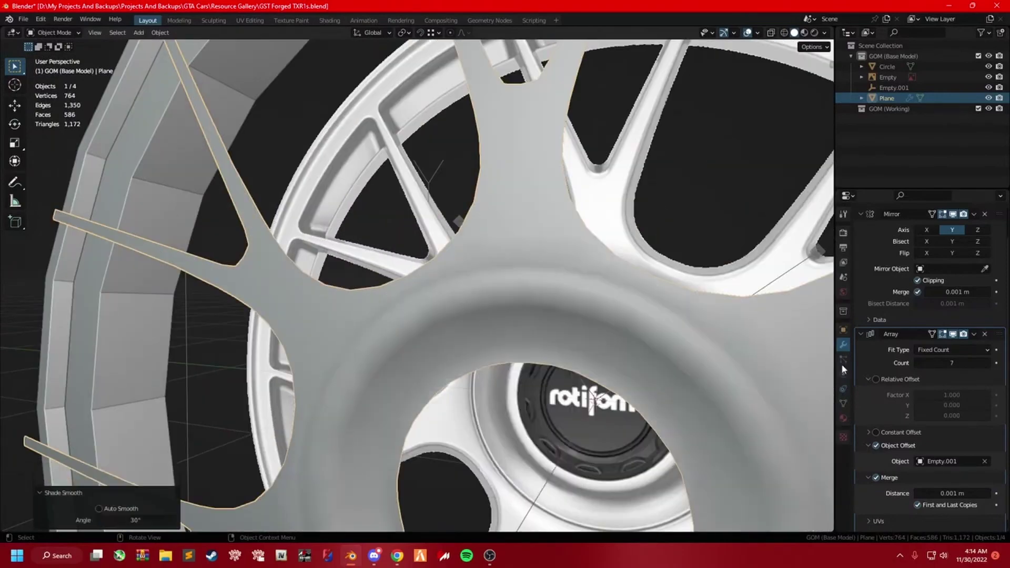
left_click(844, 404)
key("Tab")
key("ctrl+KP_3")
Save GST Forged TXR1s.blend again.
key("ctrl+s")
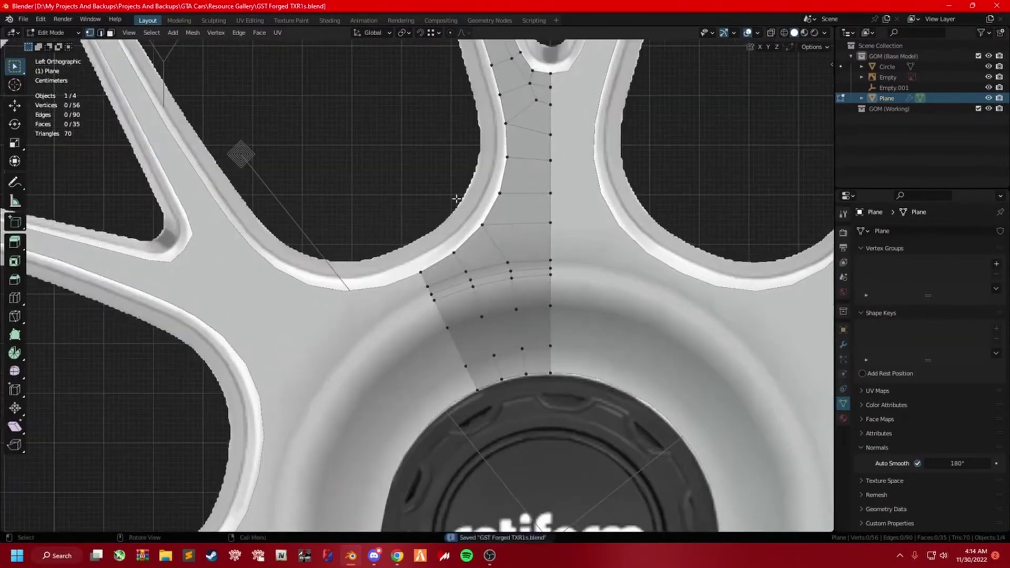
scroll(456, 198, "down", 5)
scroll(456, 199, "up", 5)
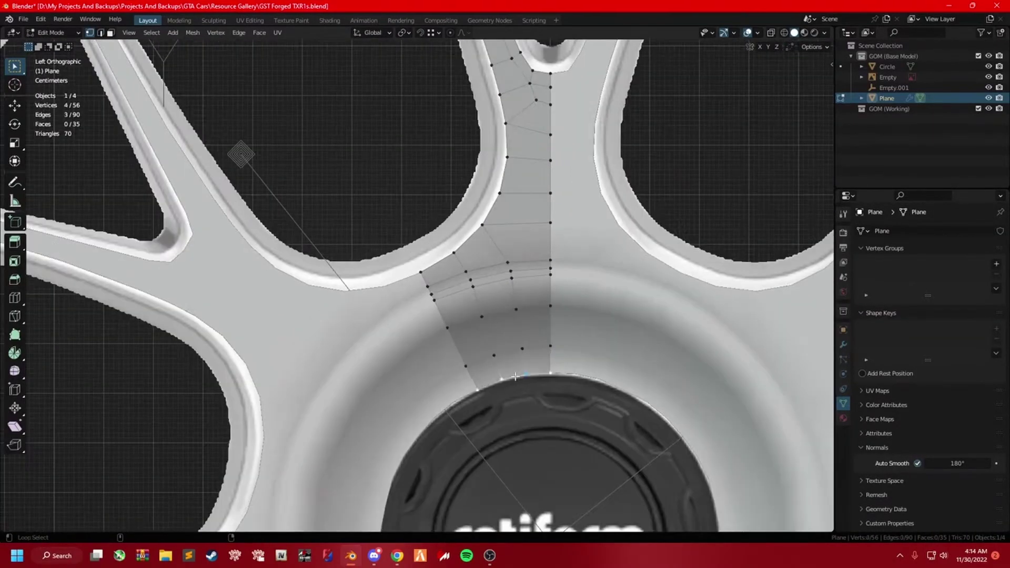
Select vertices along the spoke edge, then cancel and undo a proportional move.
left_click_drag(413, 255, 558, 384)
mouse_move(558, 384)
middle_mouse_down()
mouse_move(533, 296)
mouse_move(609, 354)
middle_mouse_up()
key("g")
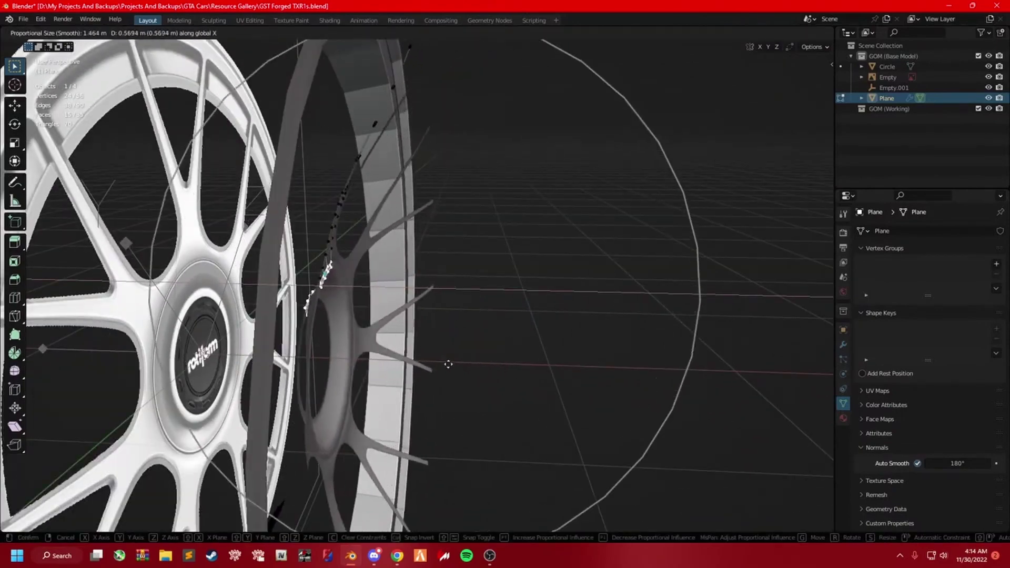
key("Escape")
key("Tab")
scroll(360, 400, "down", 3)
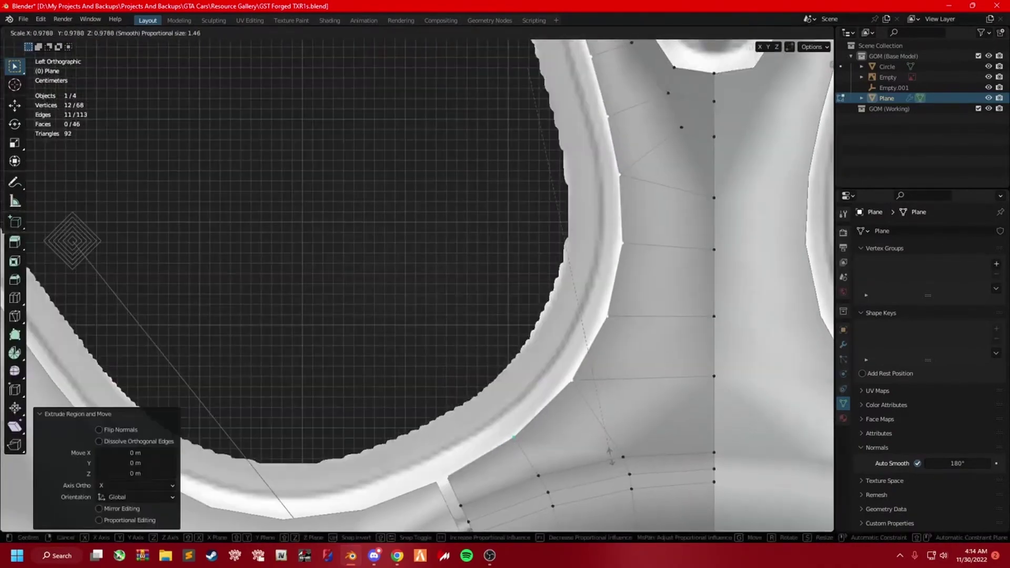
scroll(653, 358, "up", 2)
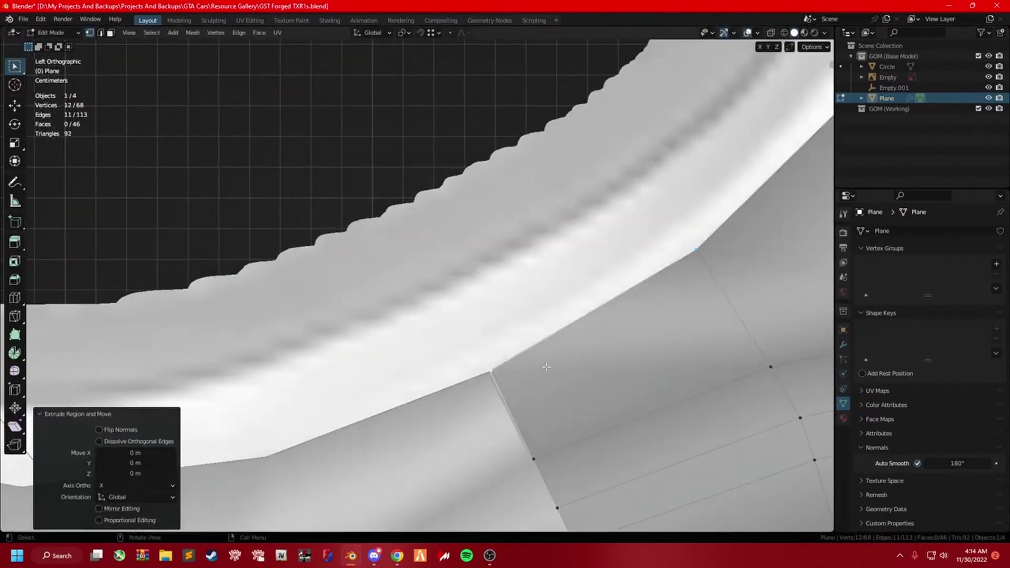
key("ctrl+z")
scroll(552, 265, "down", 5)
Place a vertex on the rim's inner edge and move another along Y onto the spoke edge.
left_click(620, 299)
scroll(590, 315, "up", 2)
scroll(570, 350, "up", 3)
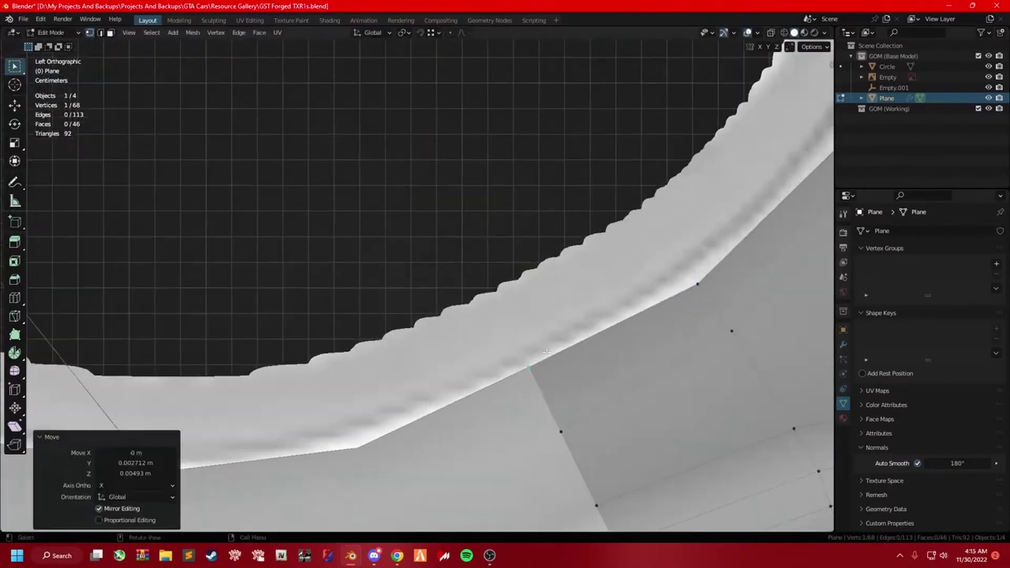
scroll(571, 349, "up", 1)
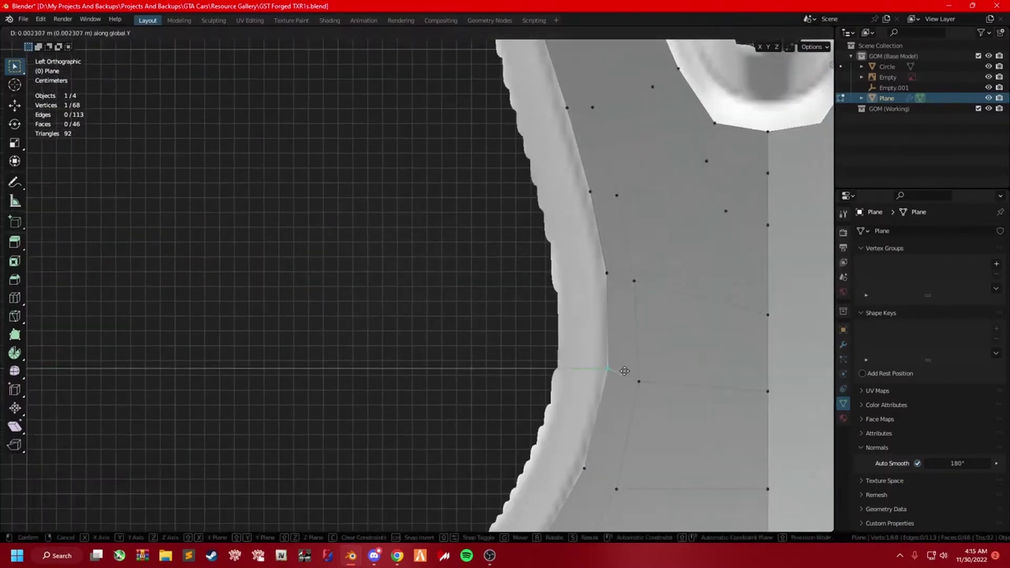
middle_click_drag(630, 258, 479, 246, "shift")
key("g")
key("y")
middle_click_drag(592, 469, 459, 179, "shift")
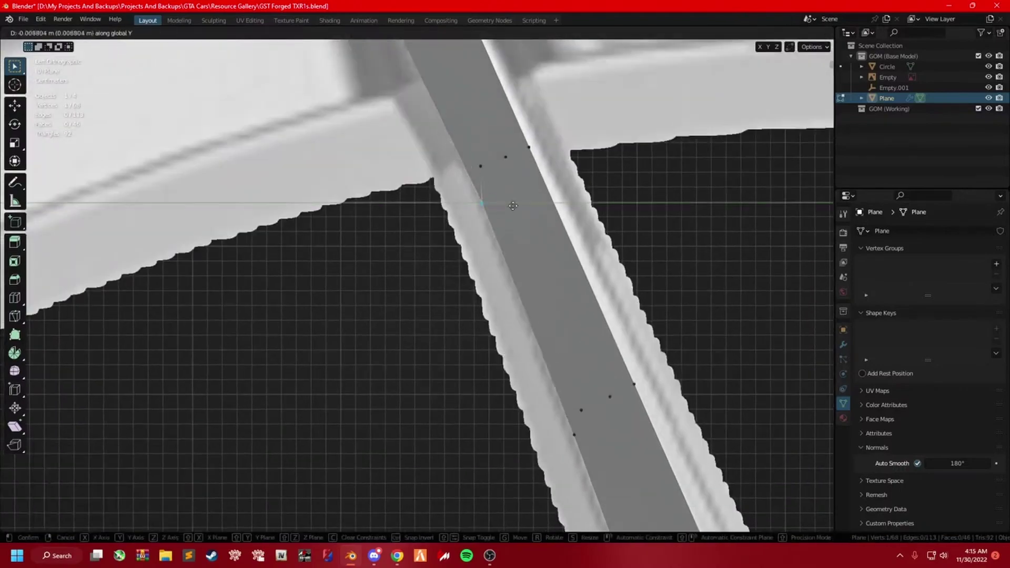
left_click(460, 205)
scroll(587, 159, "down", 4)
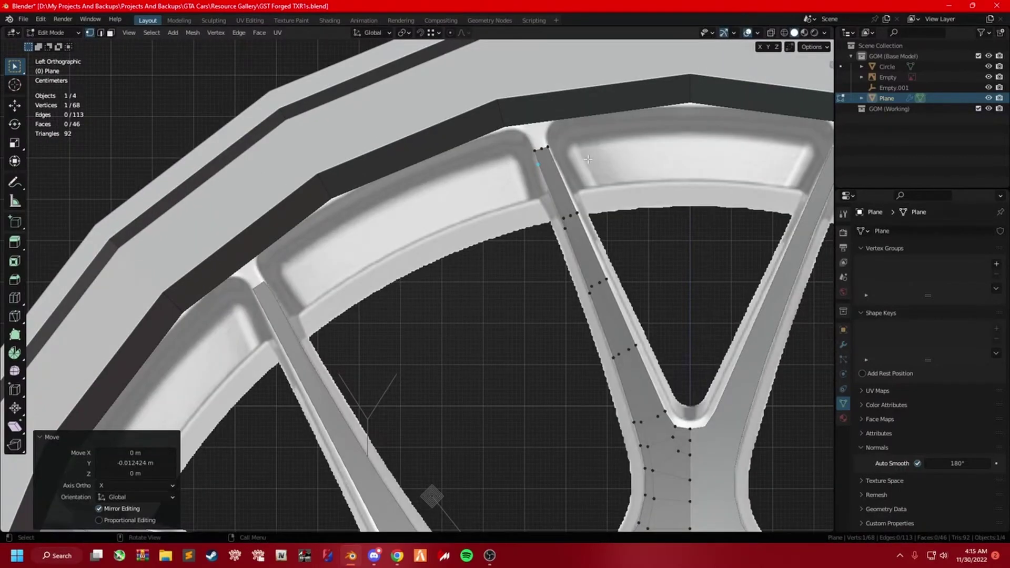
Undo an X-axis move and add a centred edge loop across the spoke fork.
middle_click_drag(587, 159, 578, 392)
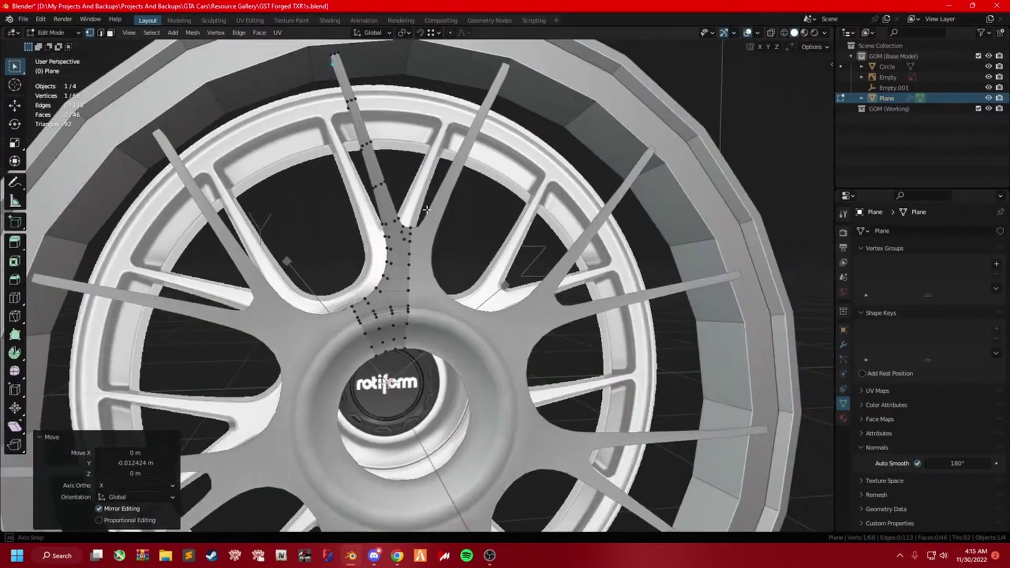
key("g")
key("x")
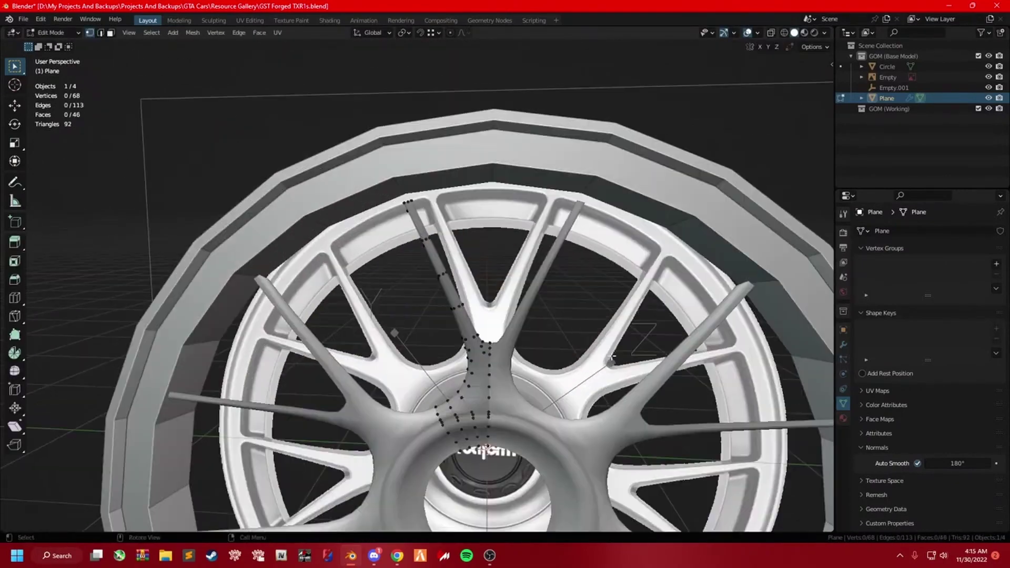
middle_click_drag(465, 406, 587, 311)
key("ctrl+z")
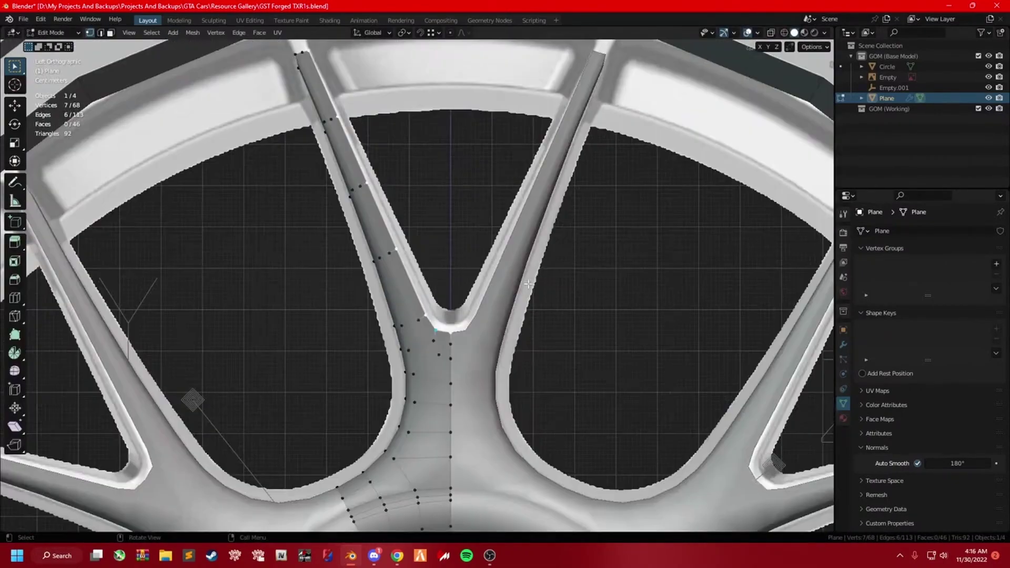
key("ctrl+r")
left_click(448, 377)
right_click(447, 377)
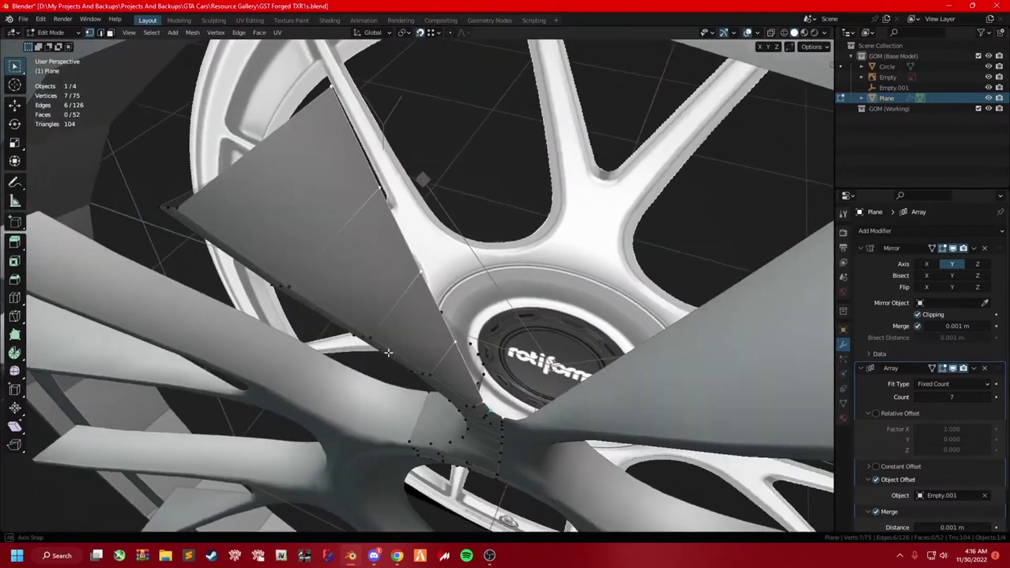
In side orthographic view, move spoke vertices to follow the reference spoke's outline.
middle_click_drag(389, 353, 529, 401)
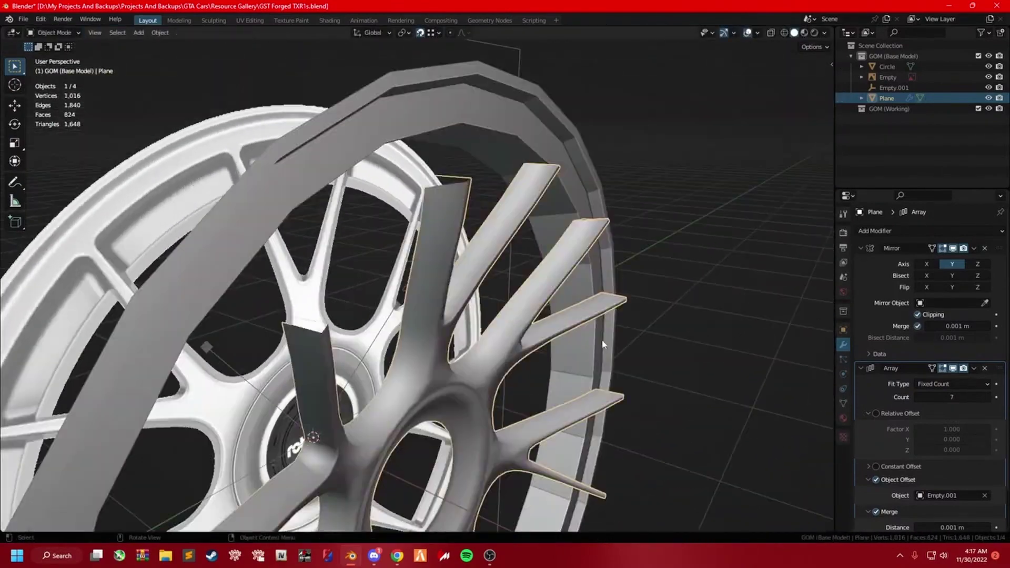
scroll(533, 253, "up", 7)
key("ctrl+KP_3")
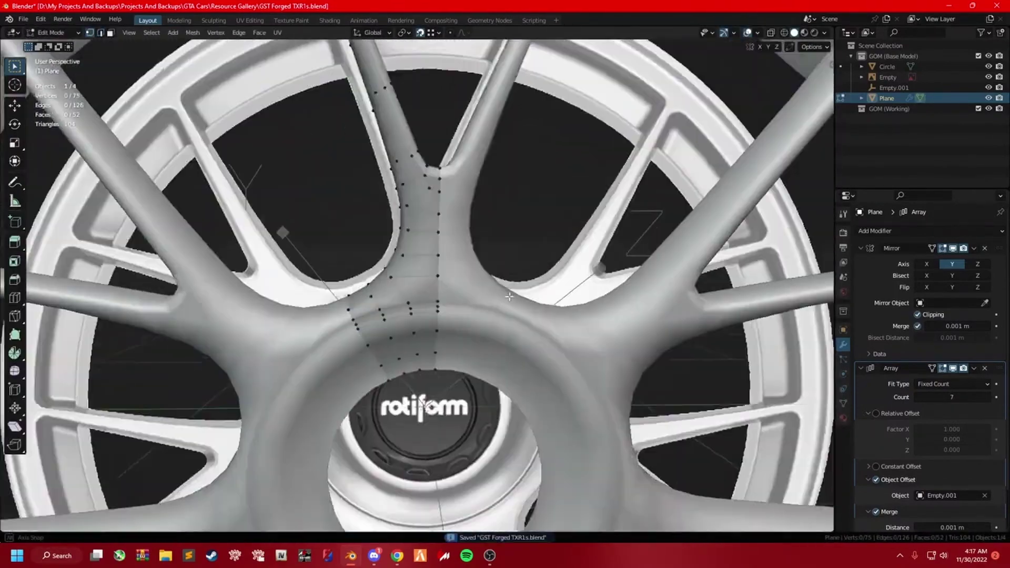
scroll(470, 279, "up", 2)
scroll(441, 221, "up", 5)
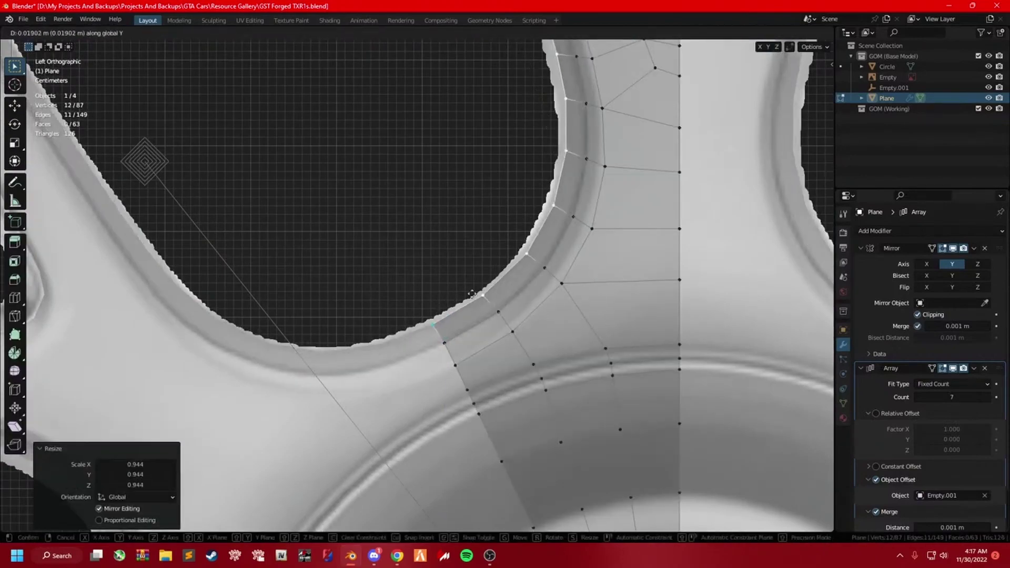
left_click(472, 293)
scroll(472, 294, "up", 3)
key("g")
left_click(443, 337)
scroll(443, 315, "up", 3)
key("g")
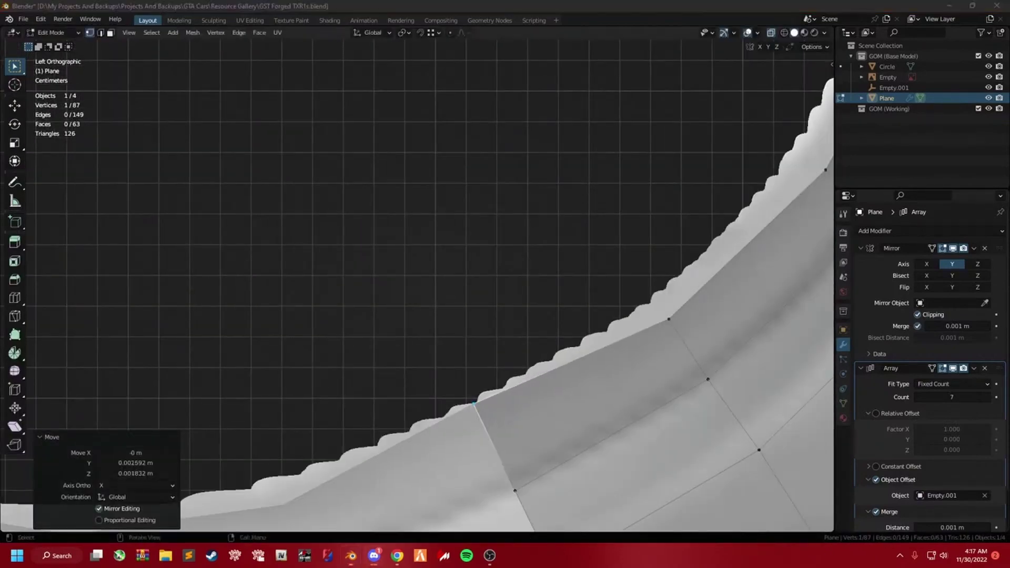
scroll(403, 241, "down", 4)
Save the file and move another spoke vertex along the Y axis.
key("ctrl+s")
scroll(516, 318, "up", 2)
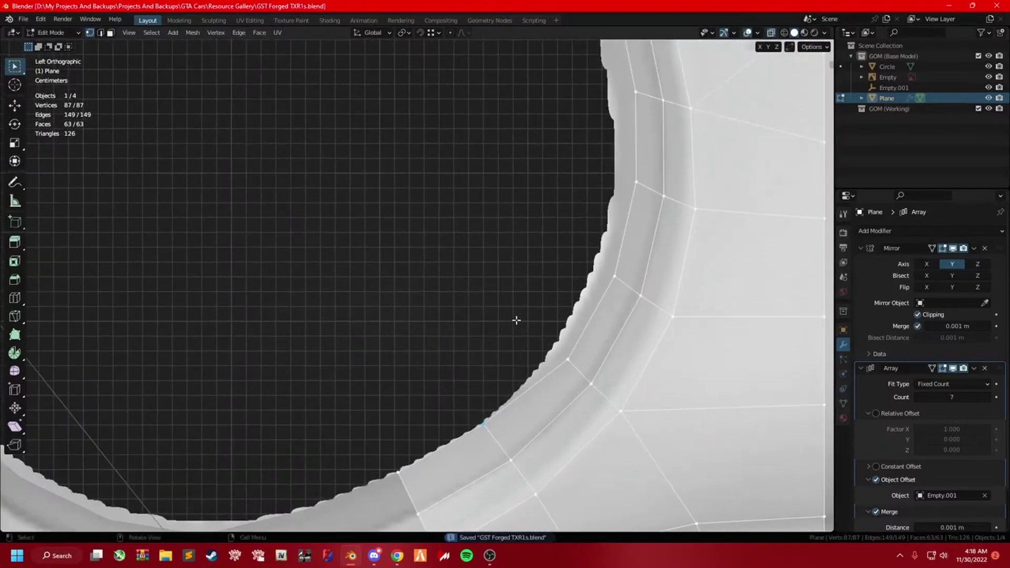
scroll(614, 269, "up", 2)
key("y")
scroll(550, 232, "down", 3)
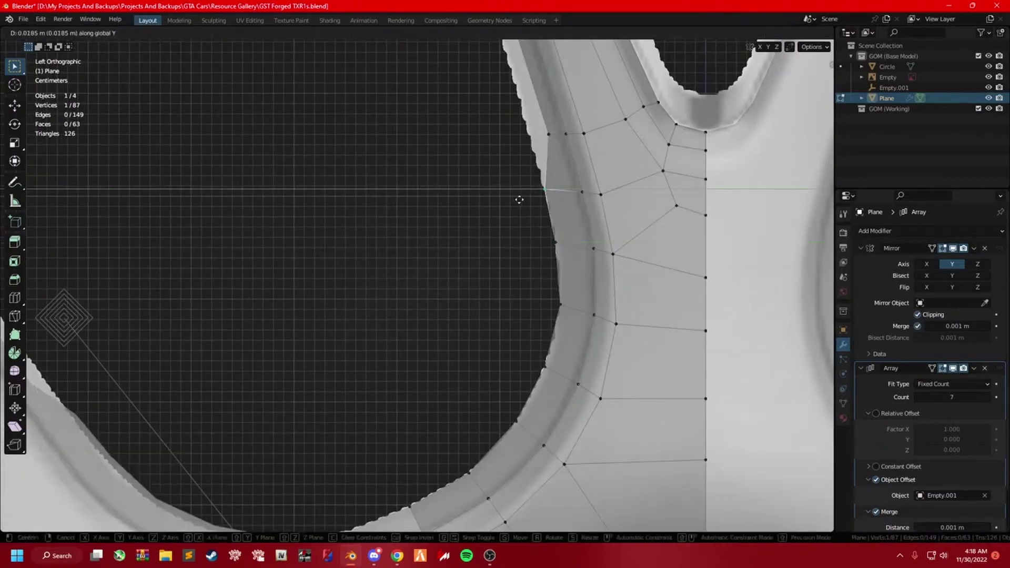
left_click(519, 200)
scroll(534, 357, "down", 2)
scroll(480, 203, "up", 2)
scroll(507, 293, "down", 3)
Merge duplicate spoke vertices by distance and save the file.
key("alt+a")
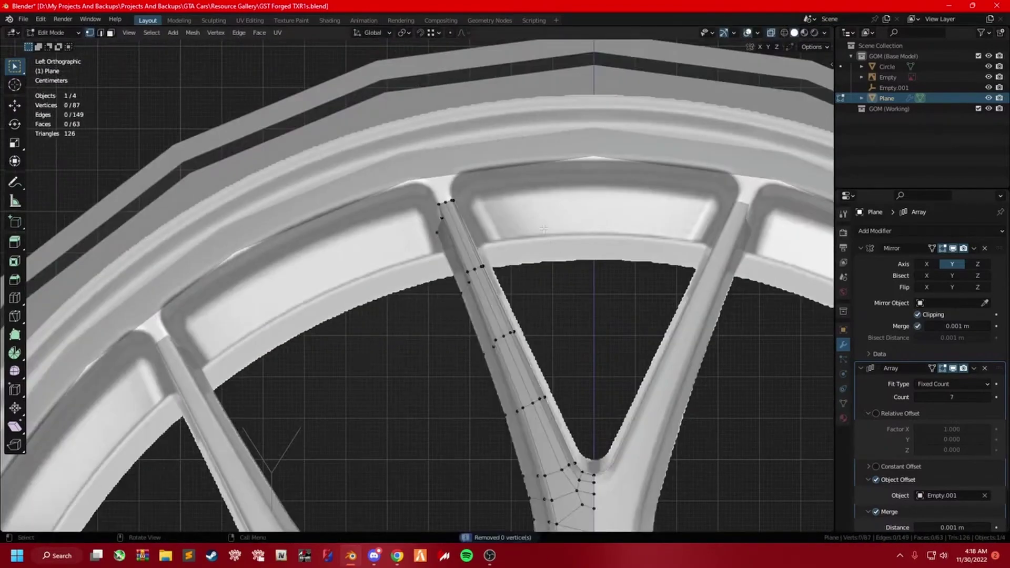
mouse_move(543, 229)
middle_mouse_down()
mouse_move(597, 271)
mouse_move(492, 250)
mouse_move(440, 338)
middle_mouse_up()
key("ctrl+s")
Select the spoke mesh and vertex-slide outline vertices along the spoke edges.
key("a")
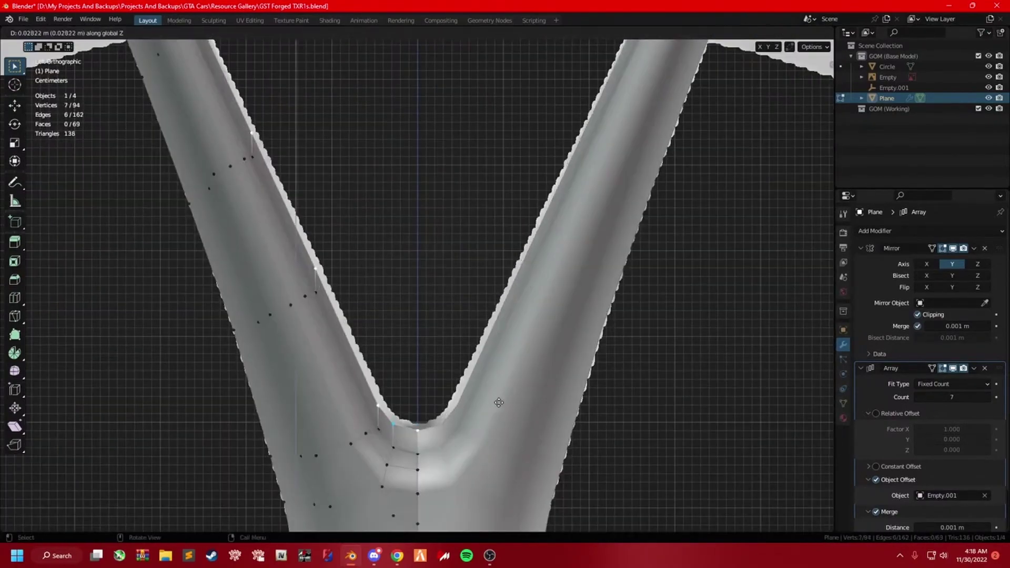
key("shift+v")
left_click(310, 279)
scroll(304, 298, "down", 3)
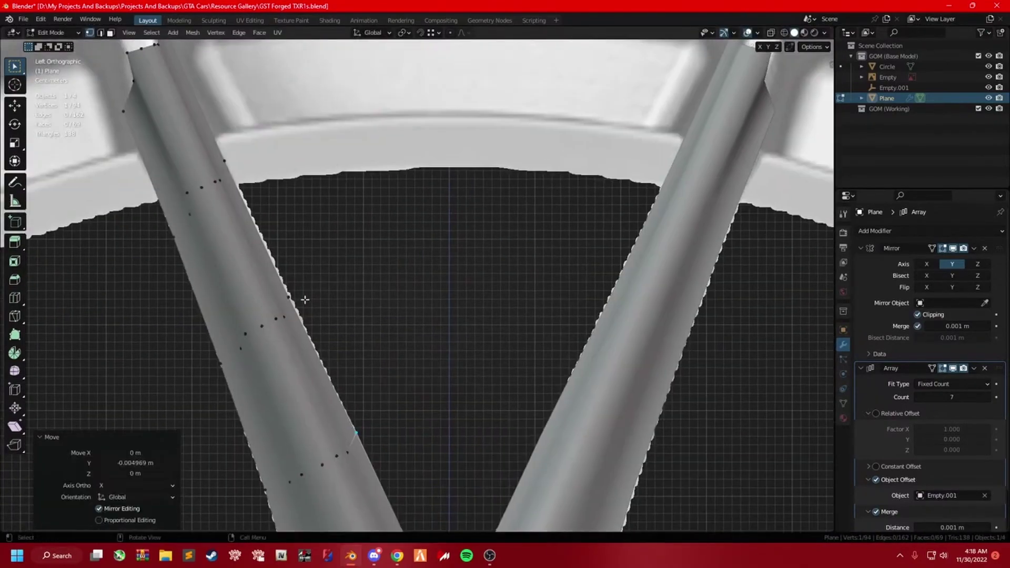
scroll(273, 236, "up", 1)
scroll(239, 193, "up", 1)
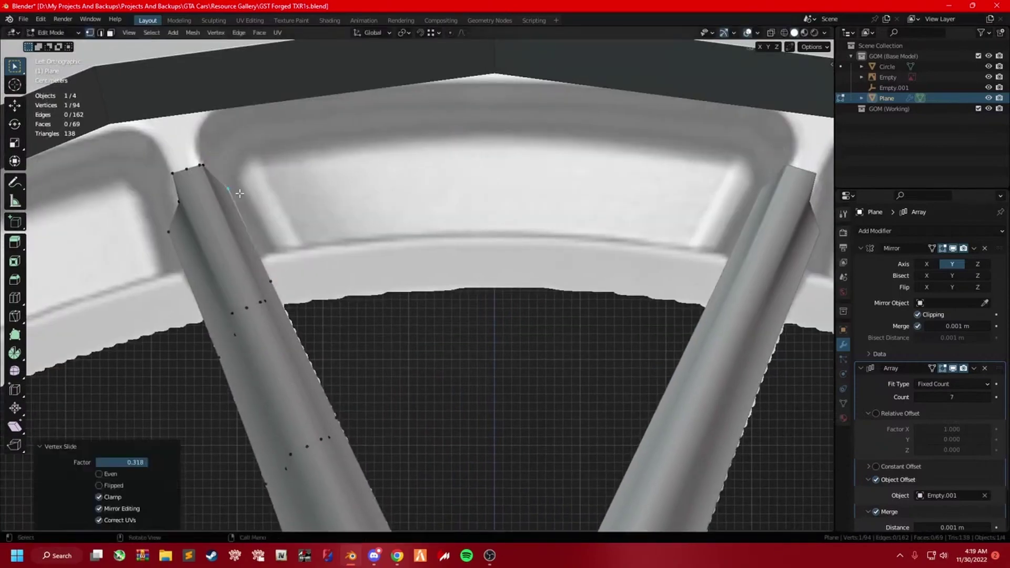
left_click(347, 423)
mouse_move(347, 423)
middle_mouse_down()
mouse_move(334, 334)
mouse_move(463, 304)
middle_mouse_up()
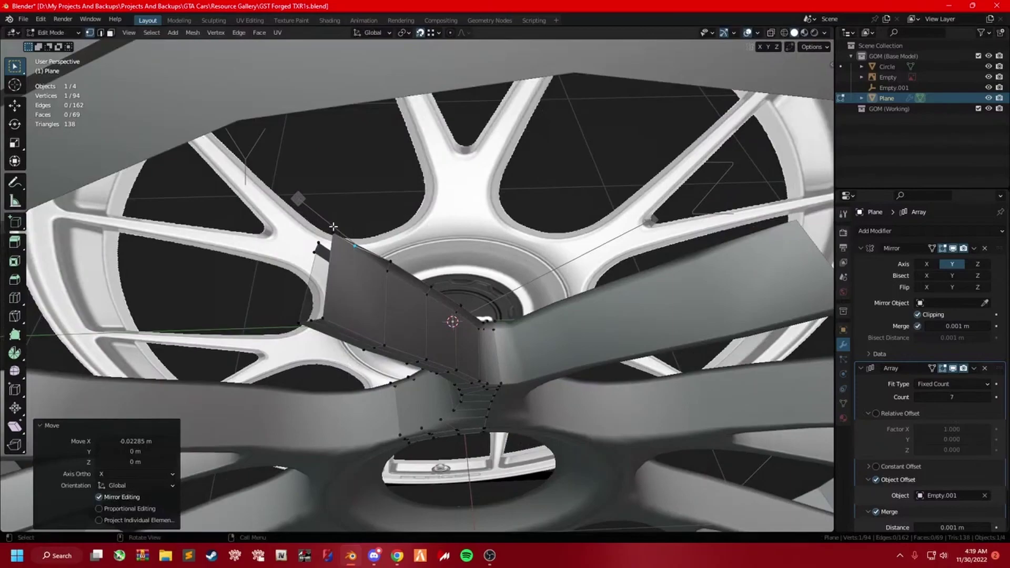
Move two selected spoke vertices along the Y axis.
mouse_move(333, 226)
middle_mouse_down()
mouse_move(530, 337)
mouse_move(474, 263)
middle_mouse_up()
left_click(410, 451, "shift")
key("g")
key("y")
left_click(551, 344)
scroll(474, 263, "up", 3)
Select a vertex path along the spoke and freely reposition one vertex.
left_click(503, 263)
scroll(503, 192, "down", 5)
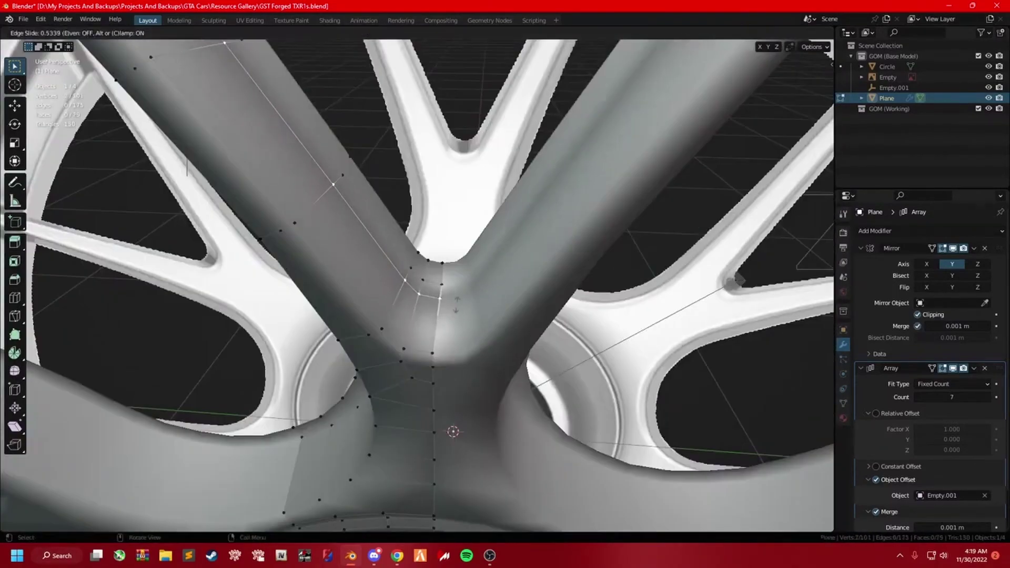
scroll(504, 302, "down", 3)
left_click(389, 167, "ctrl")
scroll(425, 348, "up", 5)
scroll(425, 347, "up", 5)
left_click(411, 208)
key("g")
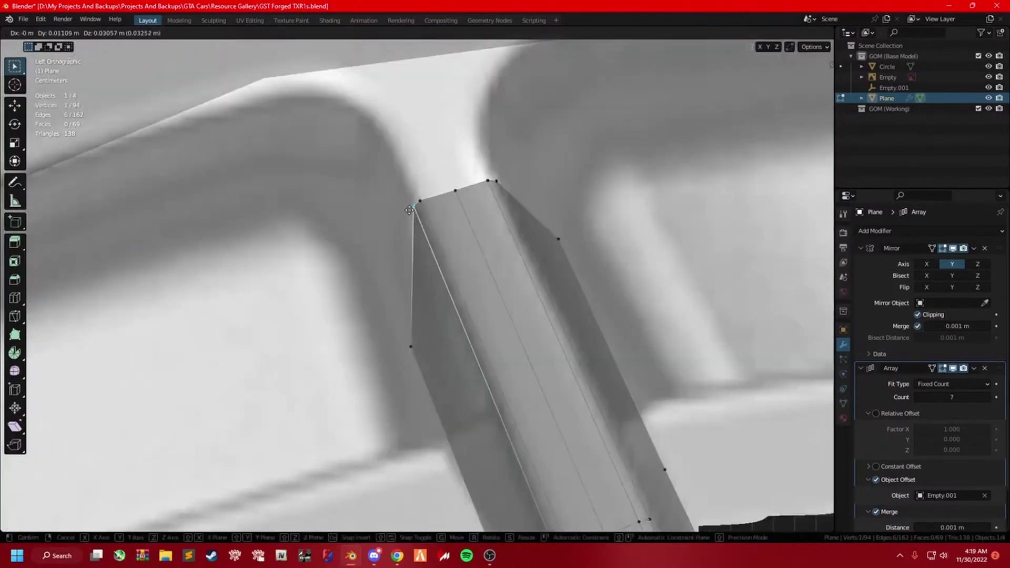
scroll(573, 259, "down", 5)
middle_click_drag(552, 256, 566, 329)
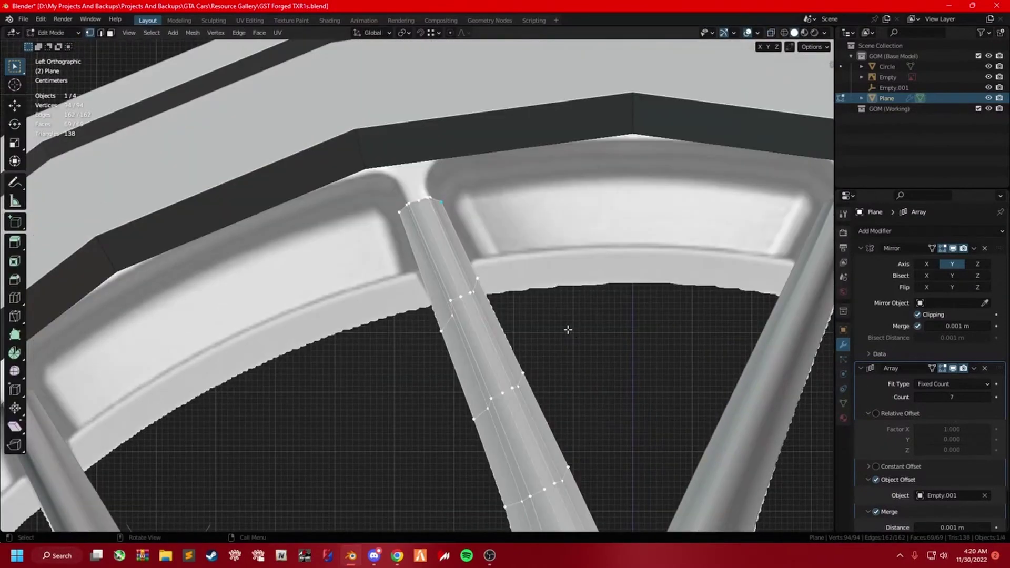
Try a new edge loop on the spoke, then cancel and undo it.
key("alt+a")
key("ctrl+r")
key("Escape")
key("ctrl+z")
scroll(674, 343, "down", 4)
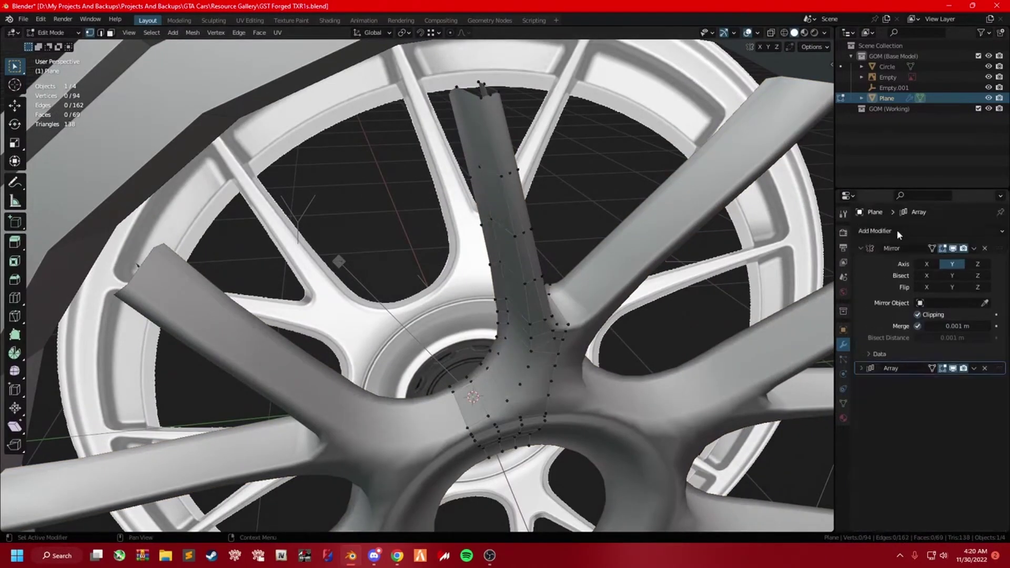
Check the spoke's mesh data and preview the modifier result outside Edit Mode.
left_click(843, 403)
scroll(665, 289, "up", 3)
scroll(570, 189, "up", 3)
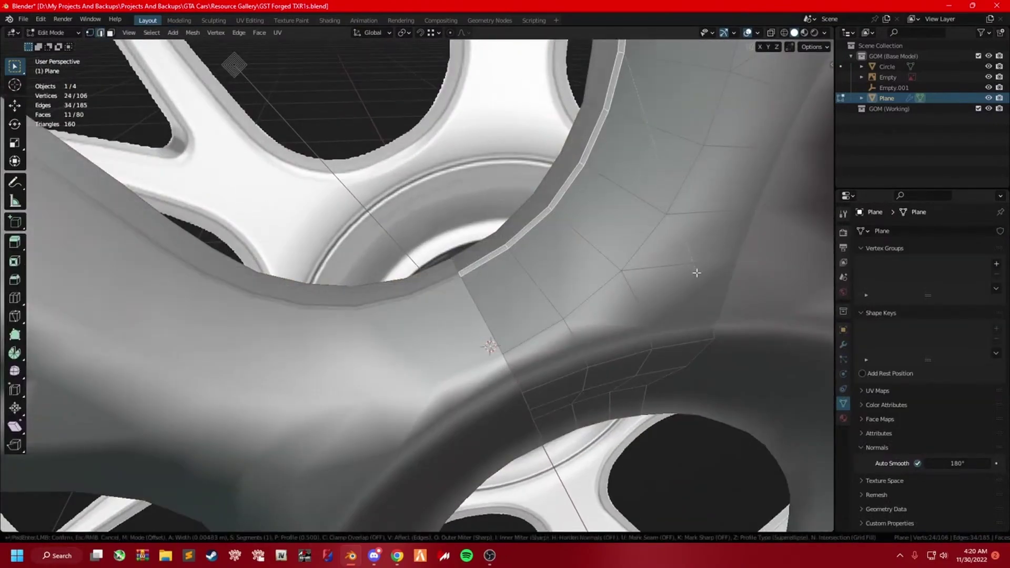
key("Escape")
middle_click_drag(697, 272, 598, 363)
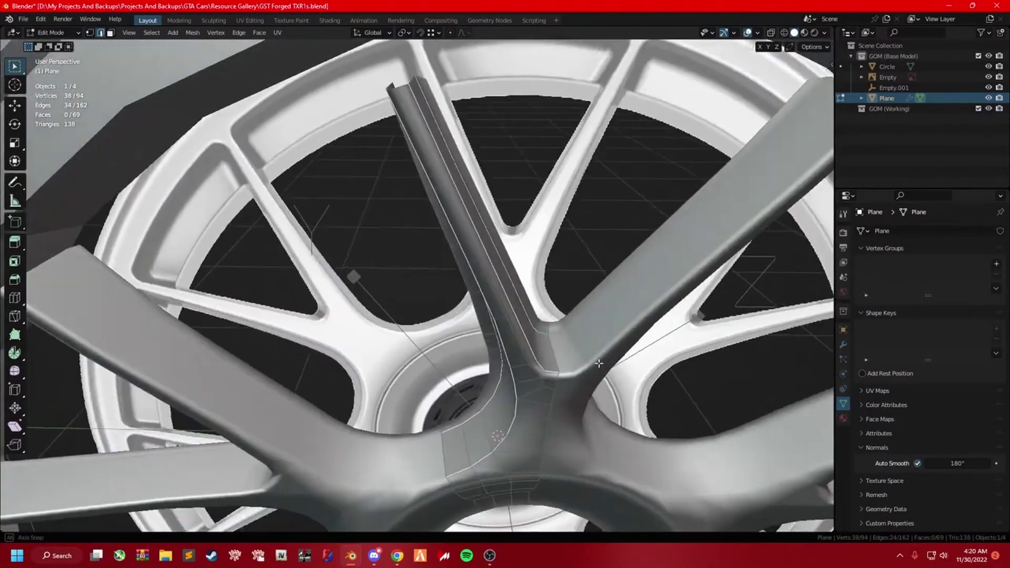
key("Tab")
mouse_move(598, 363)
middle_mouse_down()
mouse_move(661, 350)
mouse_move(620, 326)
mouse_move(665, 334)
middle_mouse_up()
key("Tab")
Bevel the selected spoke edges to round their sides.
key("ctrl+b")
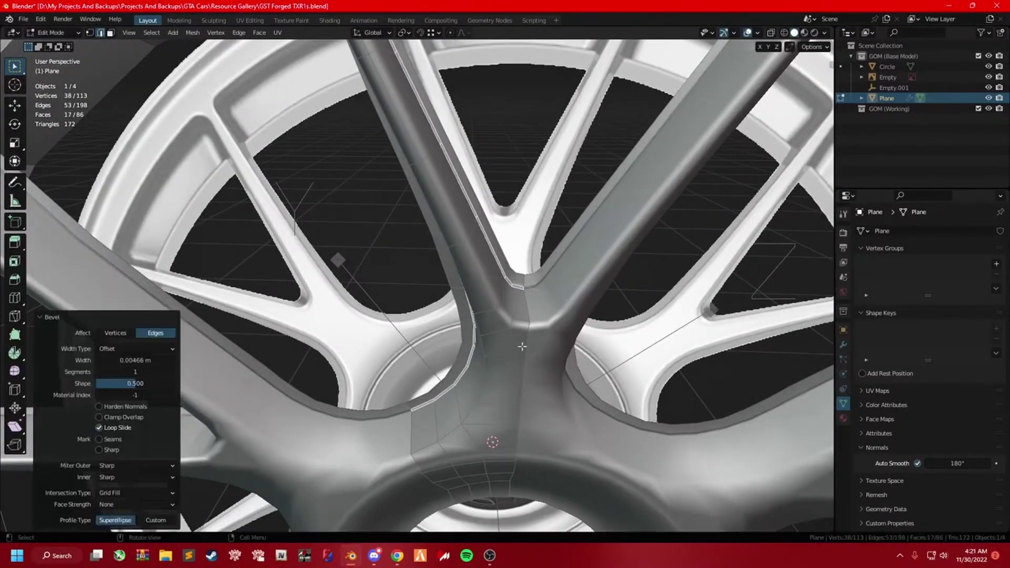
left_click(518, 321, "alt+shift")
mouse_move(519, 321)
middle_mouse_down()
mouse_move(581, 412)
mouse_move(654, 327)
mouse_move(650, 355)
middle_mouse_up()
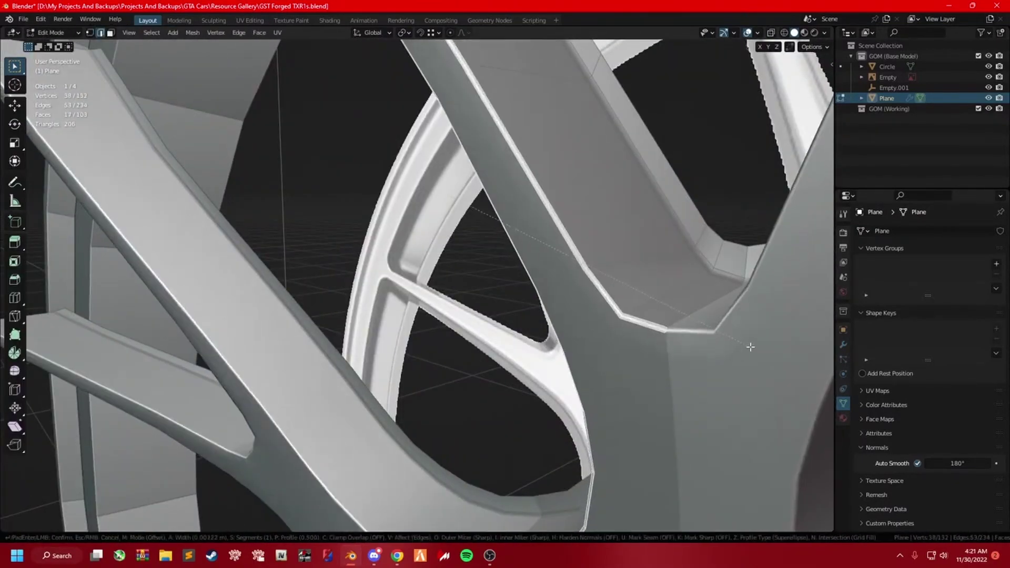
left_click(751, 347)
mouse_move(750, 347)
middle_mouse_down()
mouse_move(656, 333)
mouse_move(647, 372)
middle_mouse_up()
scroll(566, 365, "up", 2)
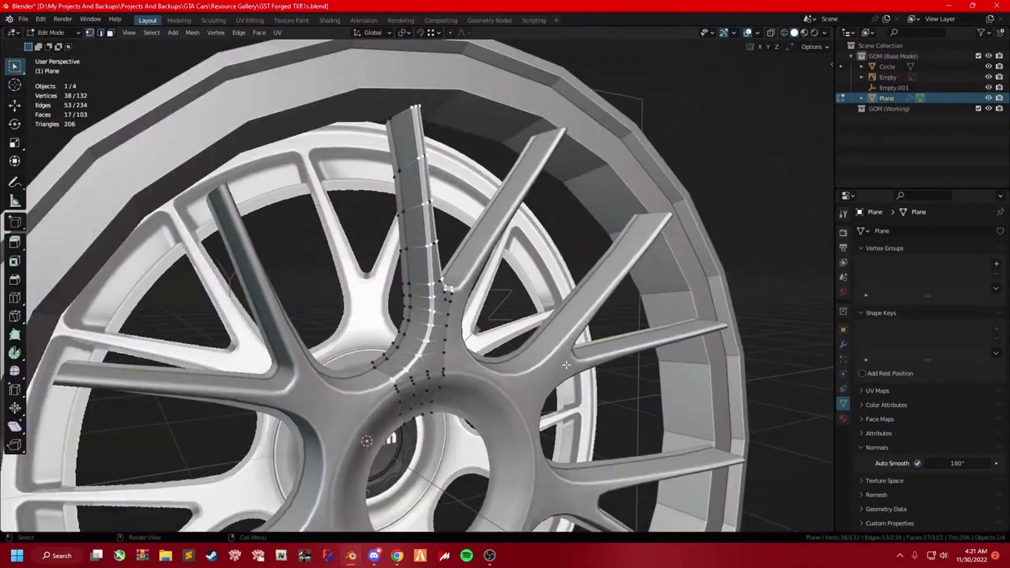
scroll(566, 364, "up", 3)
Cut a new edge loop across the base of the spoke.
middle_click_drag(567, 364, 413, 393)
key("ctrl+r")
left_click(526, 379)
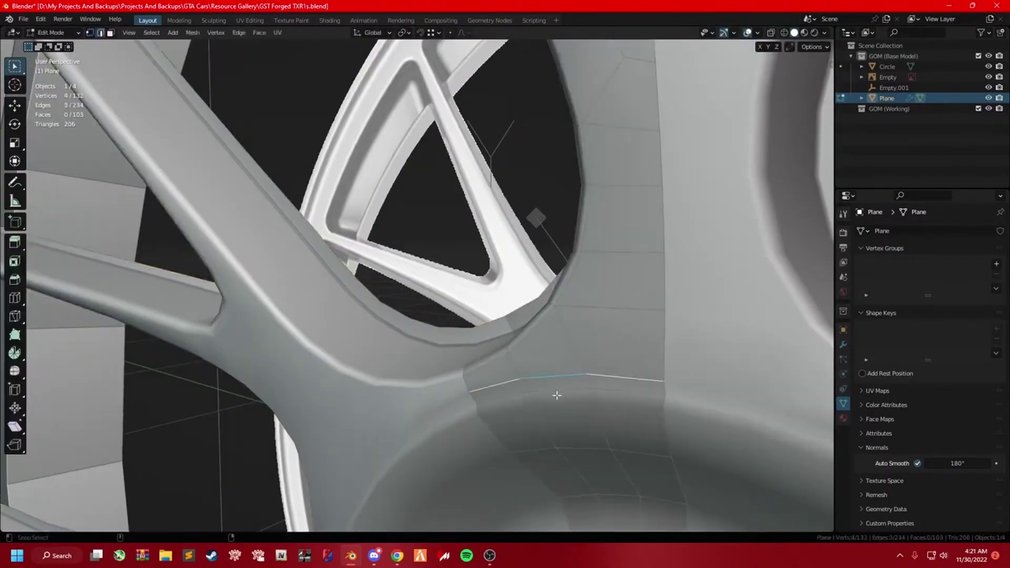
scroll(556, 396, "down", 3)
mouse_move(556, 395)
middle_mouse_down()
mouse_move(606, 402)
mouse_move(641, 293)
middle_mouse_up()
scroll(641, 293, "up", 3)
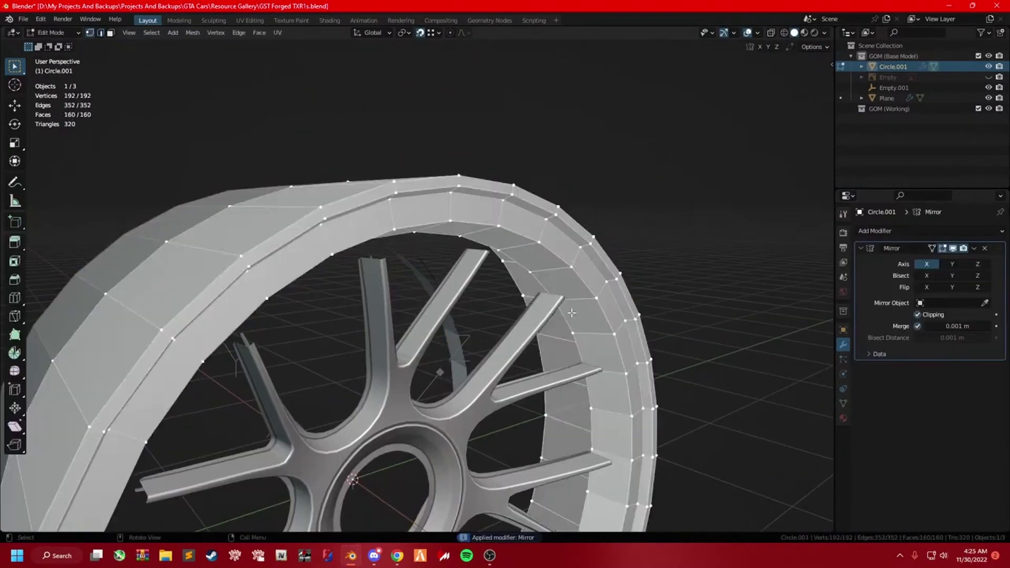
Extrude the inner rim loop and scale it inward, then extrude again.
left_click(572, 312, "alt")
key("e")
key("s")
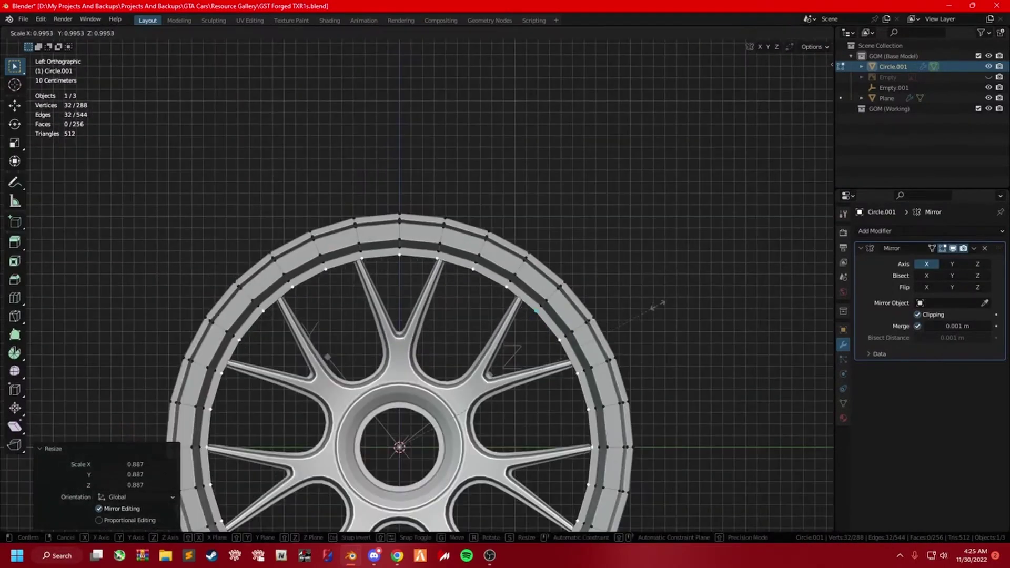
mouse_move(722, 302)
middle_mouse_down()
mouse_move(559, 304)
mouse_move(604, 316)
mouse_move(477, 396)
middle_mouse_up()
key("e")
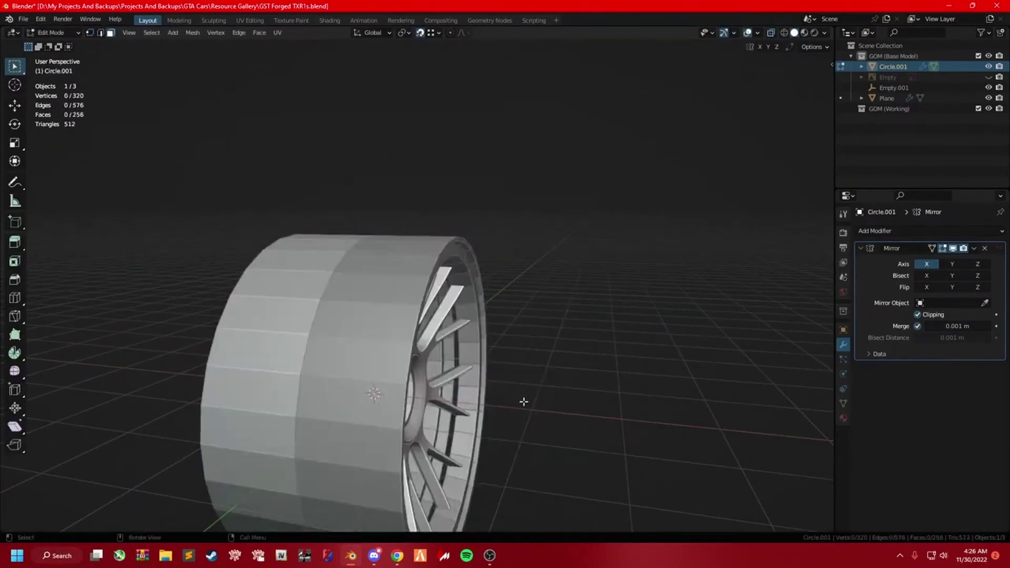
Extrude the outer rim loop back along X to form the barrel.
left_click(611, 360)
key("KP_1")
middle_click_drag(726, 243, 197, 270)
key("g")
key("x")
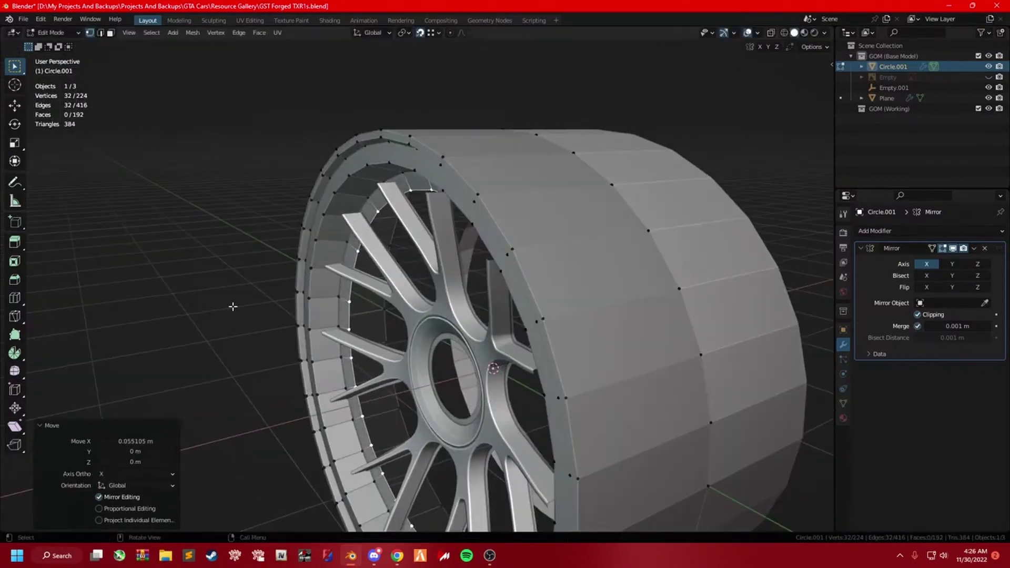
left_click(198, 270)
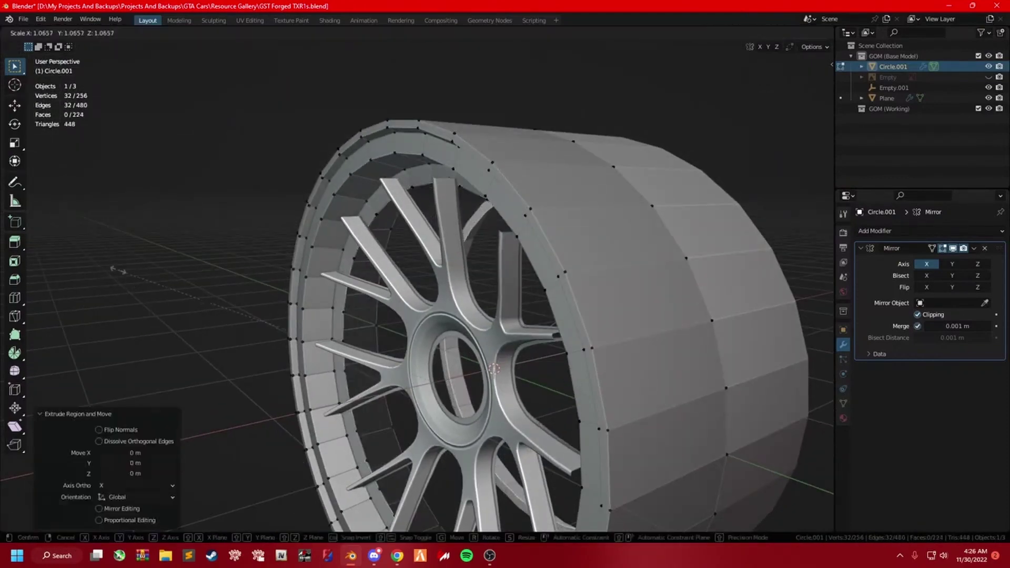
key("Return")
Apply the rim's Mirror modifier and merge duplicate vertices by distance.
key("Tab")
key("ctrl+a")
key("ctrl+a")
key("Tab")
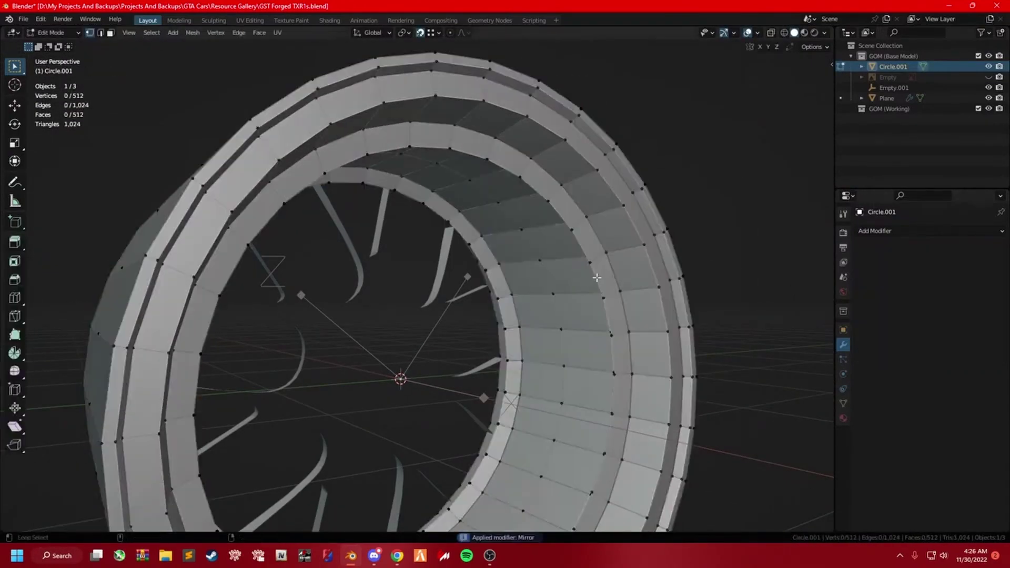
key("a")
mouse_move(597, 277)
middle_mouse_down()
mouse_move(687, 264)
mouse_move(525, 225)
mouse_move(541, 349)
middle_mouse_up()
key("m")
left_click(550, 289)
Clear the rim selection, switch to edge select, and return to Object Mode.
key("alt+a")
key("2")
scroll(491, 247, "up", 3)
middle_click_drag(491, 247, 452, 287)
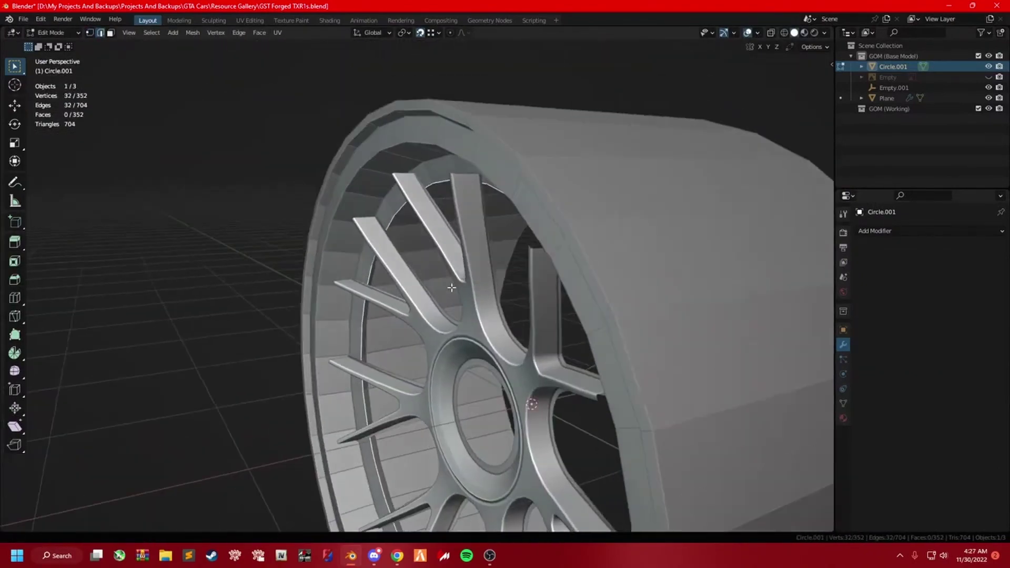
scroll(451, 287, "down", 3)
scroll(252, 169, "up", 5)
key("Tab")
Shade the rim smooth and add a WeightedNormal modifier to it.
right_click(261, 175)
left_click(278, 181)
left_click(843, 403)
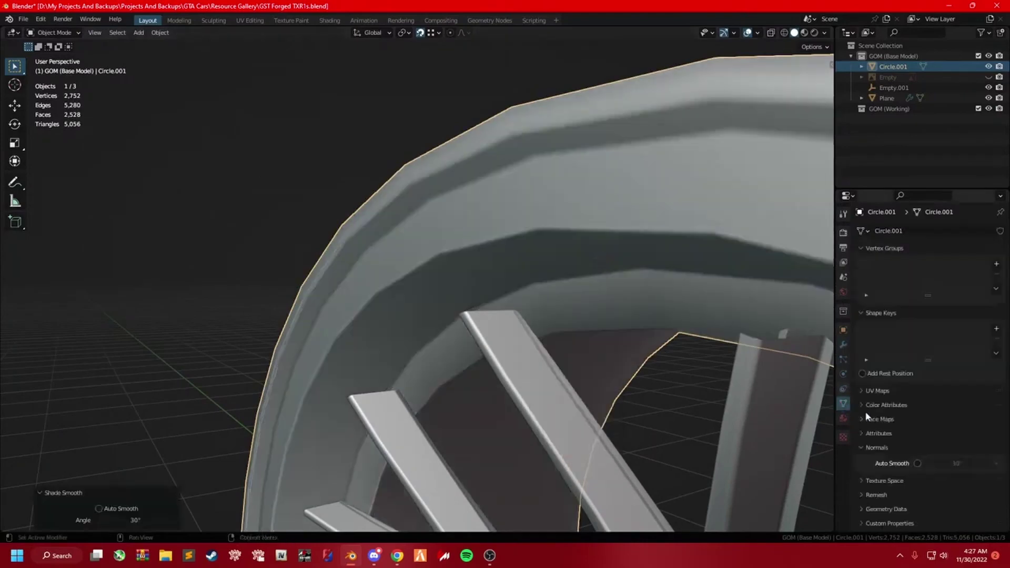
left_click(843, 345)
key("Tab")
key("shift+s")
left_click(586, 338)
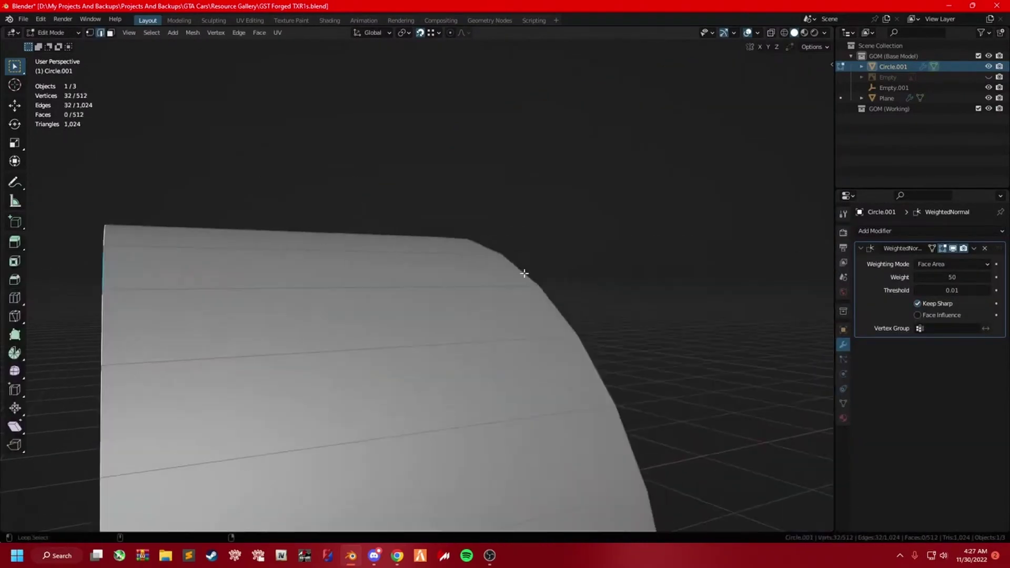
Merge the rim's 32 overlapping vertices and pick out its edge loops.
left_click(399, 242, "alt")
right_click(577, 268)
mouse_move(399, 243)
middle_mouse_down()
mouse_move(577, 268)
mouse_move(483, 282)
mouse_move(662, 269)
mouse_move(704, 337)
middle_mouse_up()
left_click(577, 268)
scroll(483, 282, "up", 3)
left_click(483, 282, "alt")
scroll(482, 282, "down", 4)
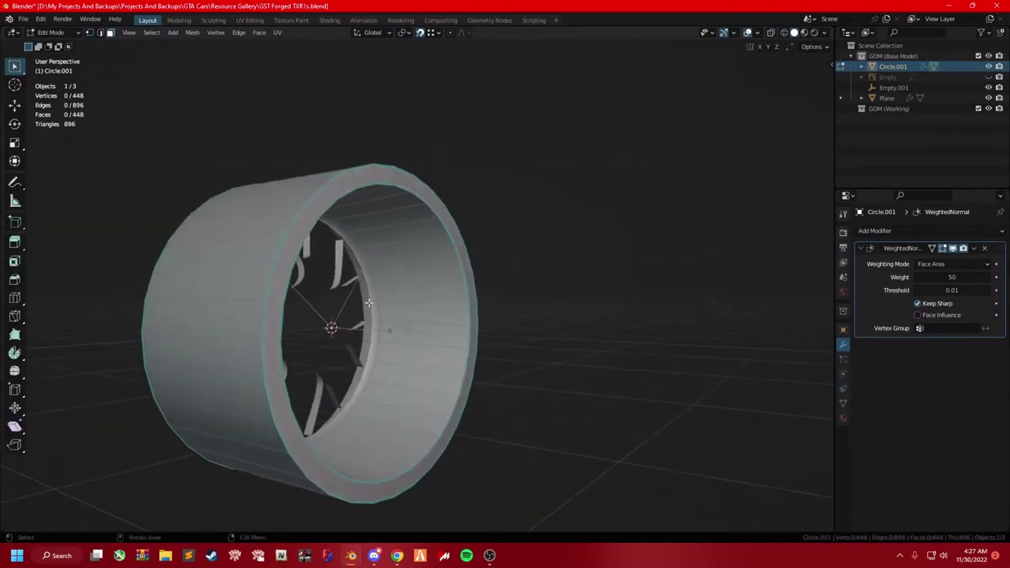
left_click(705, 337)
Move the rim's inner edge loop along X, using a calculator for the 0.155842 - 0.077921 value.
scroll(765, 316, "up", 4)
scroll(537, 344, "up", 4)
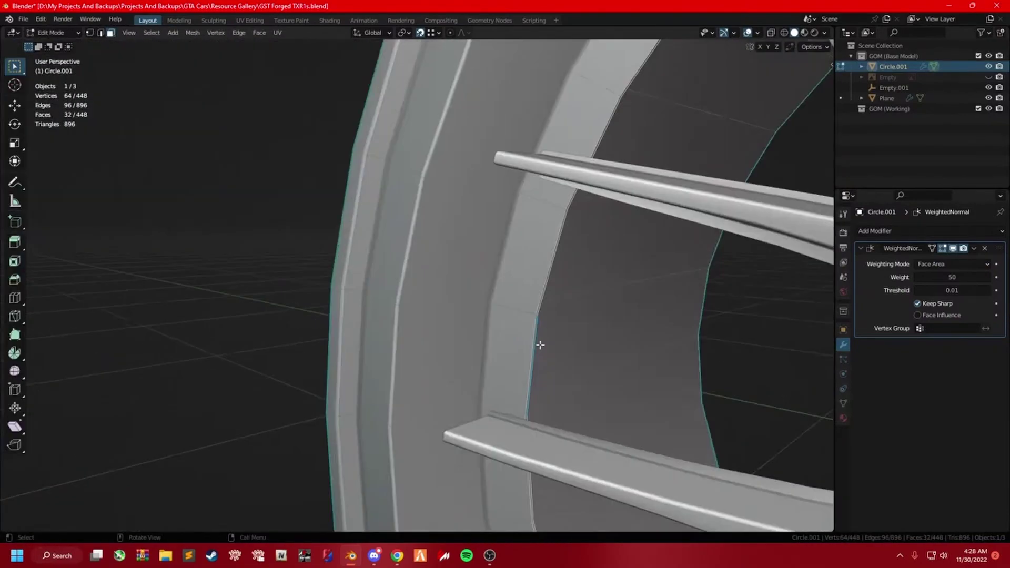
scroll(273, 296, "up", 3)
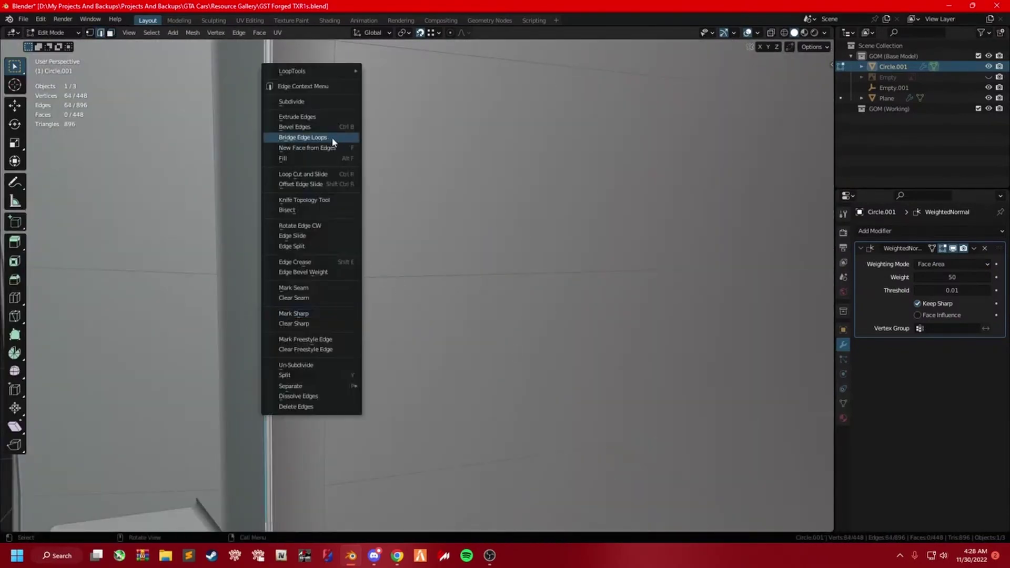
left_click(337, 407)
key("g")
key("x")
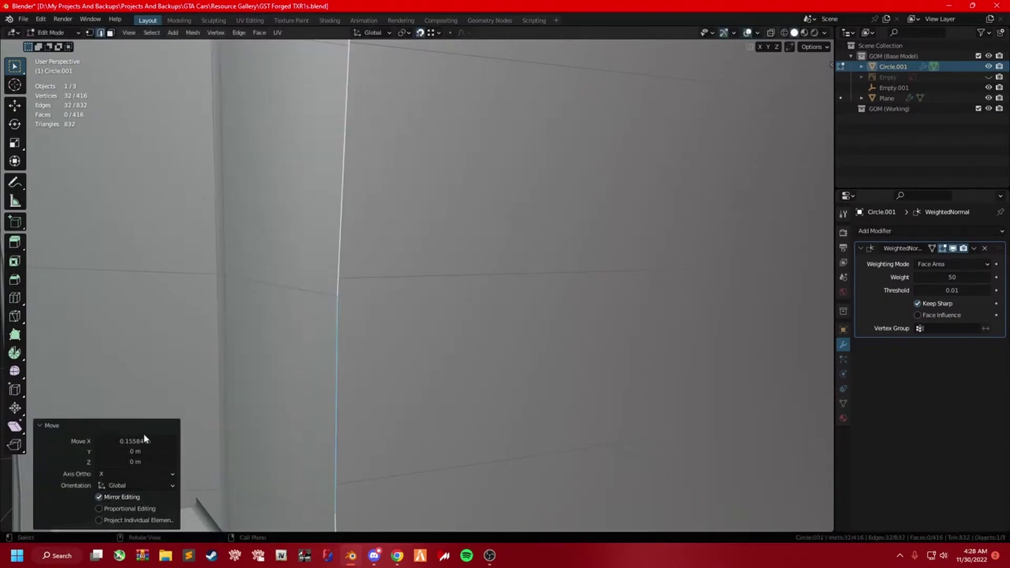
left_click(145, 437)
key("super")
type("calculator")
key("Return")
type("0.155842 - 0.077921")
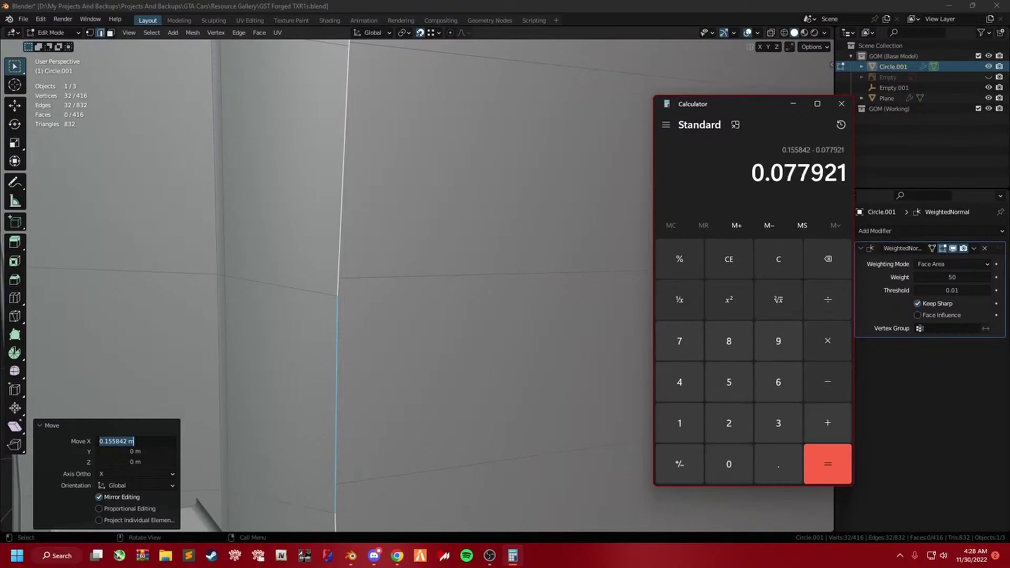
left_click(542, 217)
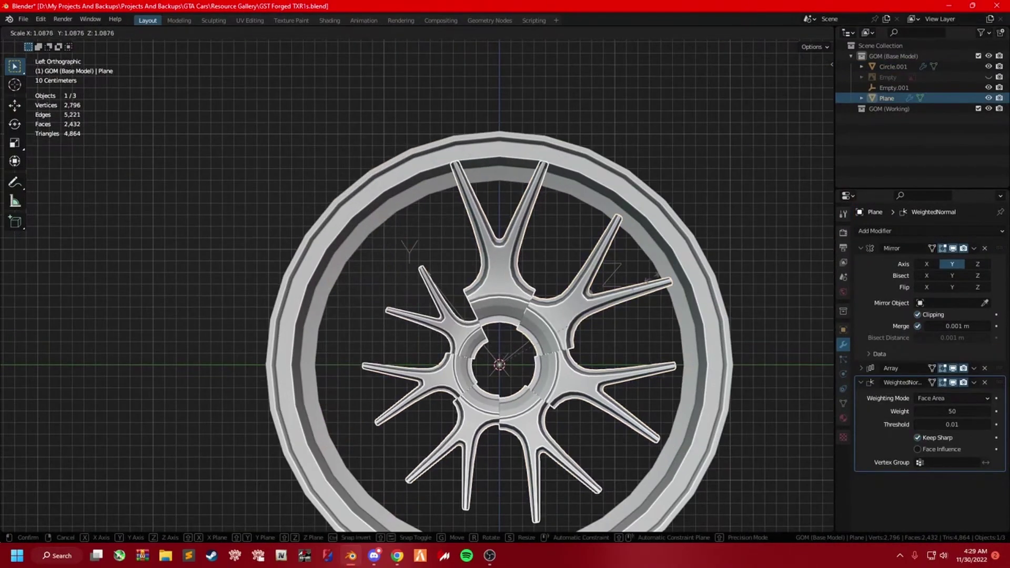
Undo back to the Mirror modifier, then apply the spokes' Mirror and Array modifiers.
key("Escape")
key("ctrl+z")
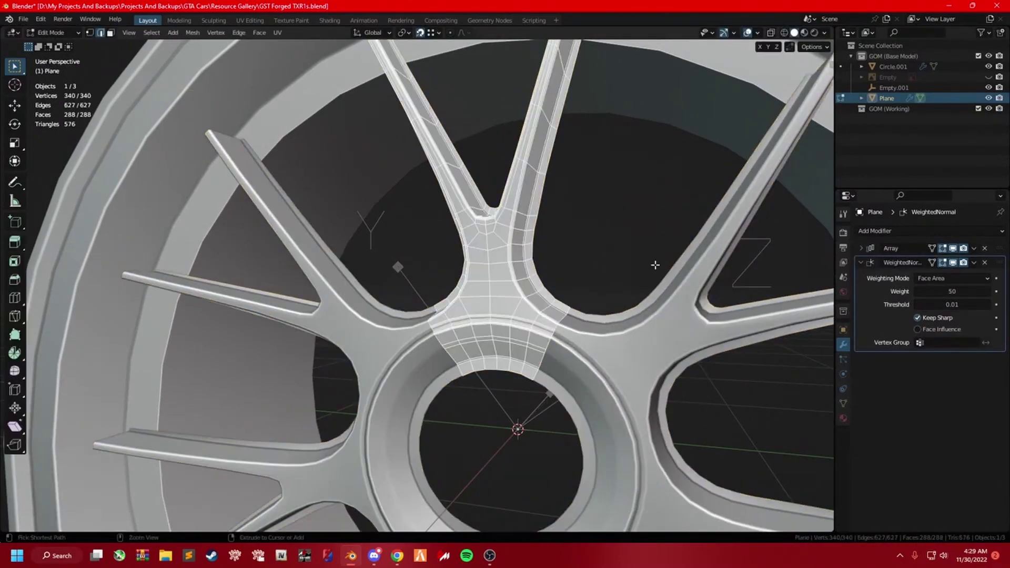
scroll(655, 269, "down", 3)
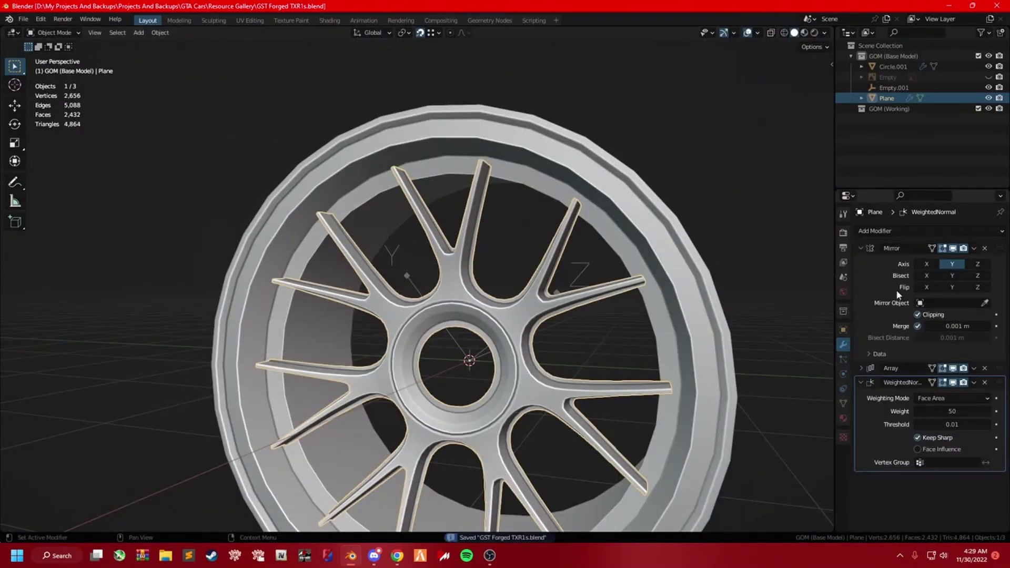
scroll(679, 272, "up", 5)
key("ctrl+a")
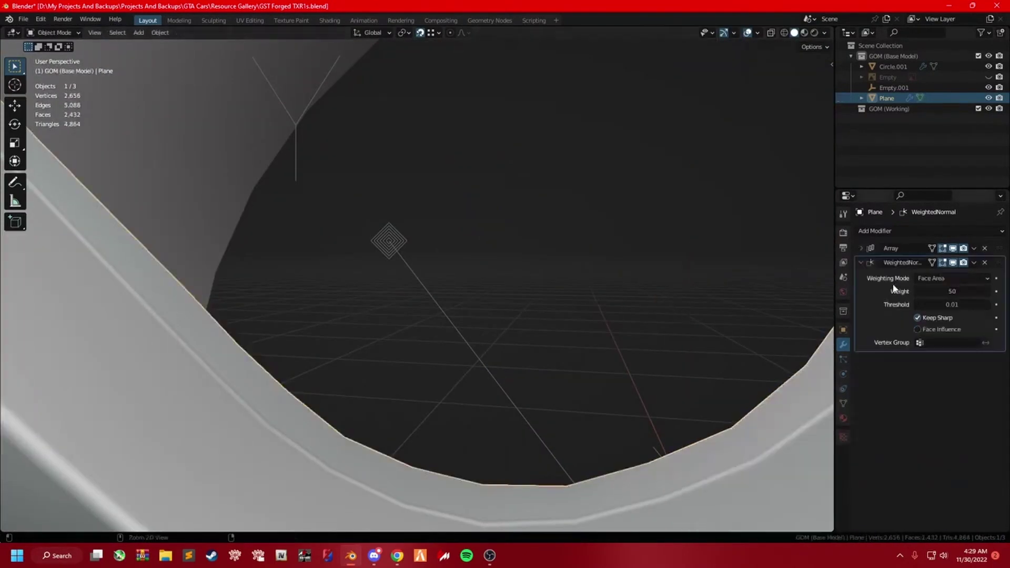
key("ctrl+a")
Apply the spoke object's transform and resize the spokes along X to fit the rim.
scroll(585, 270, "down", 5)
key("ctrl+a")
left_click(585, 245)
key("g")
key("x")
left_click(737, 229)
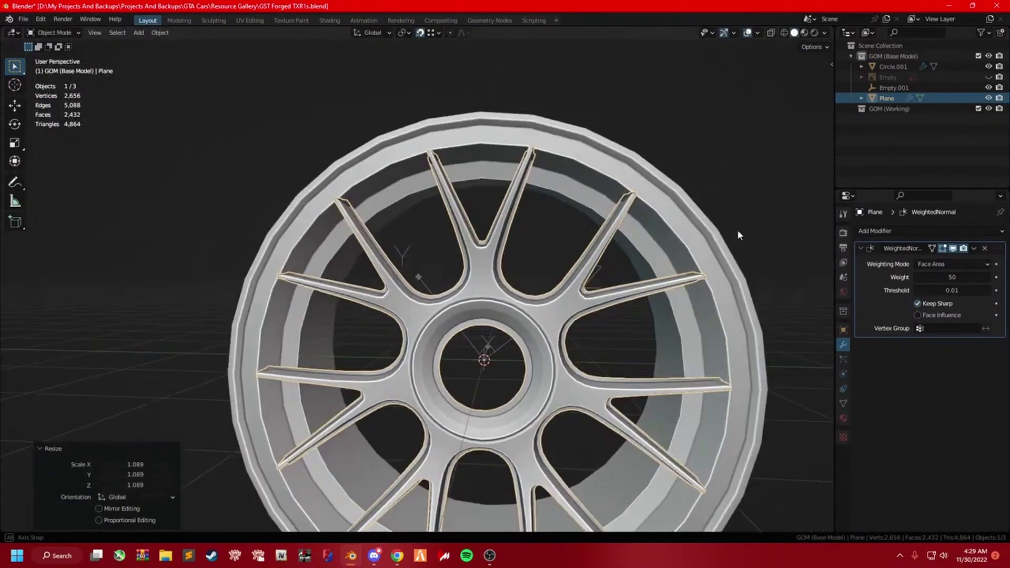
mouse_move(737, 230)
middle_mouse_down()
mouse_move(111, 299)
mouse_move(560, 279)
middle_mouse_up()
scroll(560, 279, "up", 3)
In Edit Mode, select the spoke hole boundary loops and snap the 3D cursor to the hub centre.
key("Tab")
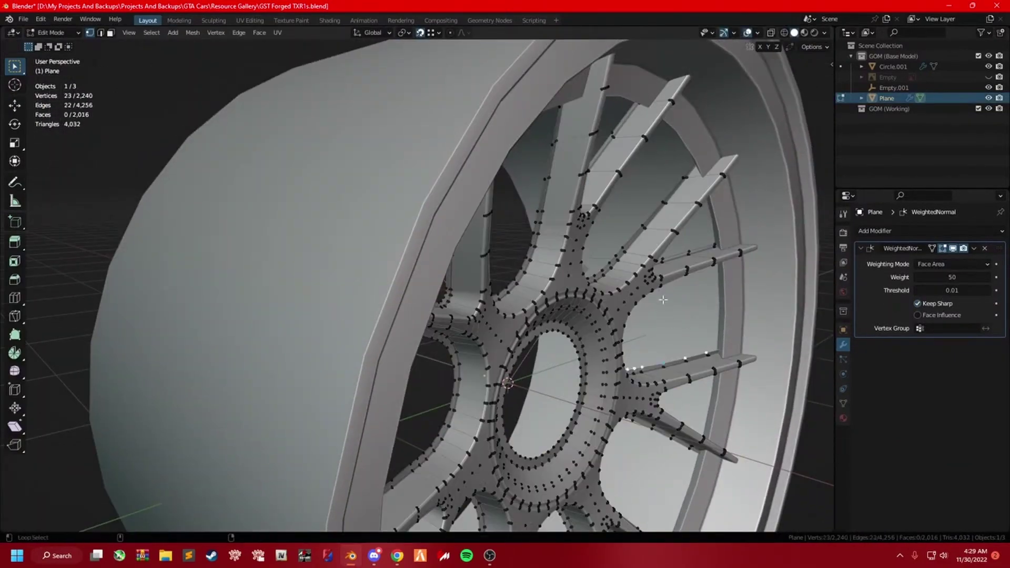
scroll(589, 237, "up", 2)
left_click(589, 237, "alt+shift")
middle_click_drag(589, 237, 488, 295)
left_click(351, 406, "alt+shift")
middle_click_drag(351, 406, 493, 400)
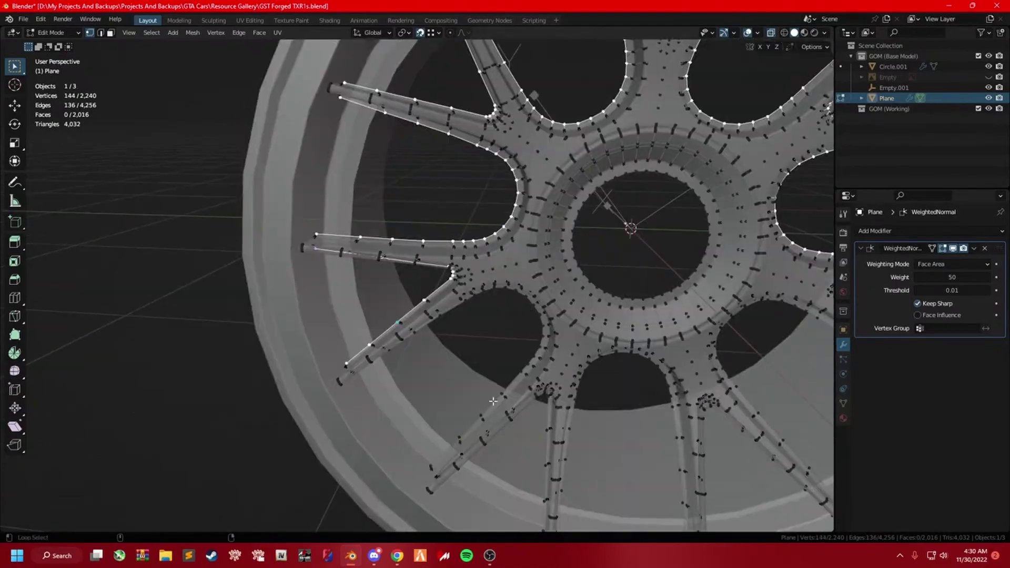
left_click(742, 449, "alt+shift")
middle_click_drag(743, 449, 725, 372)
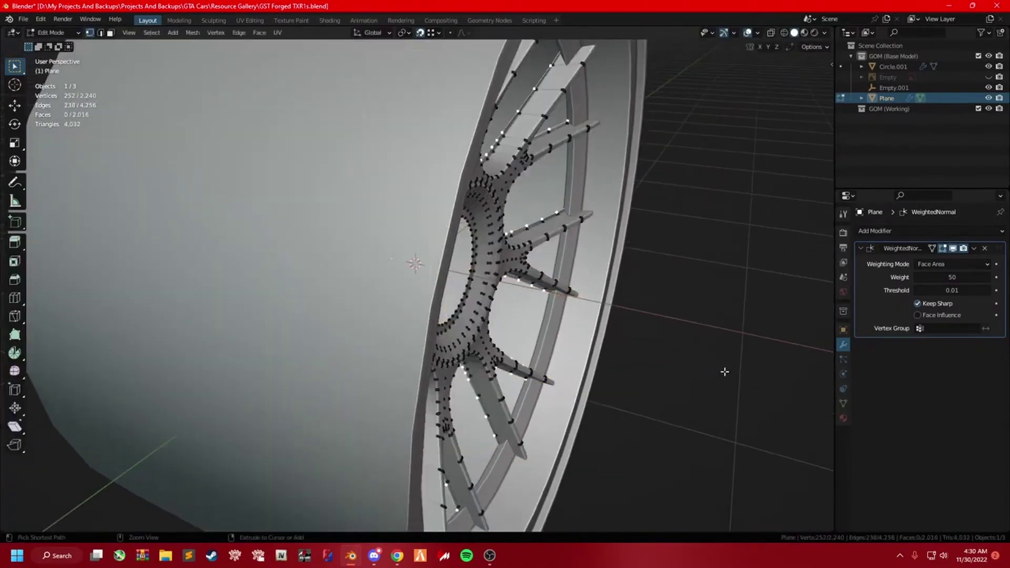
scroll(724, 372, "down", 4)
key("shift+s")
left_click(484, 327)
Return to Object Mode, save GST Forged TXR1s.blend, and select the rim object.
key("Tab")
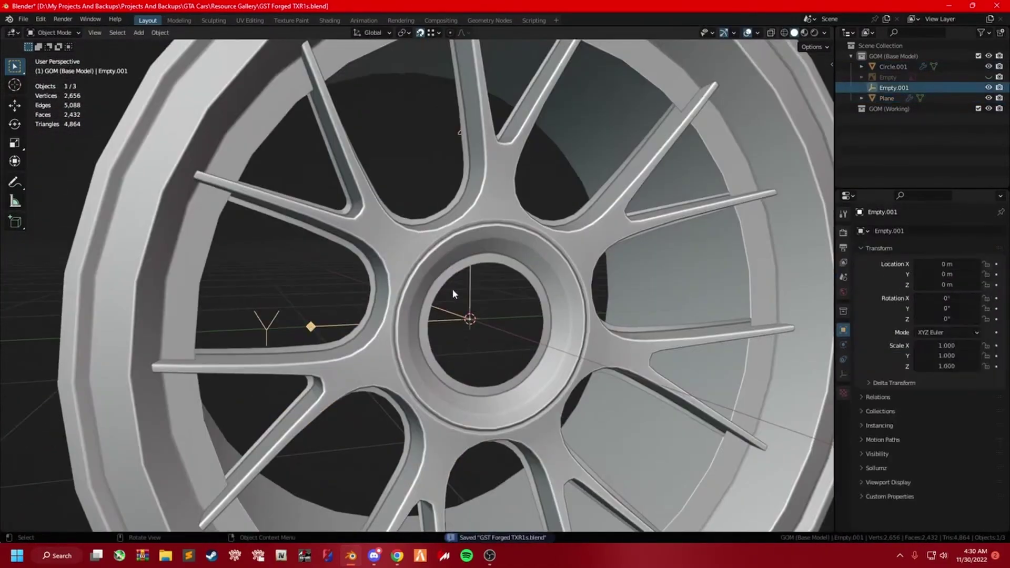
scroll(453, 289, "up", 5)
key("ctrl+s")
scroll(475, 327, "down", 5)
left_click(644, 358)
mouse_move(644, 358)
middle_mouse_down()
mouse_move(671, 319)
mouse_move(576, 348)
middle_mouse_up()
From the side orthographic view, add a Circle mesh at the wheel hub.
key("ctrl+KP_3")
scroll(538, 250, "up", 5)
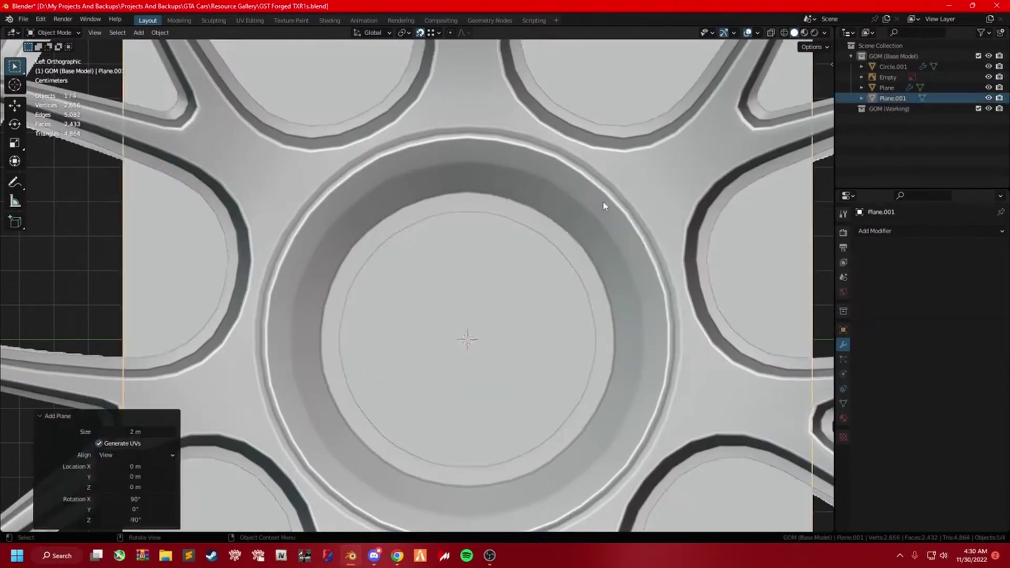
key("shift+a")
left_click(586, 209)
scroll(556, 210, "up", 4)
scroll(584, 255, "down", 5)
key("shift+a")
left_click(616, 275)
key("s")
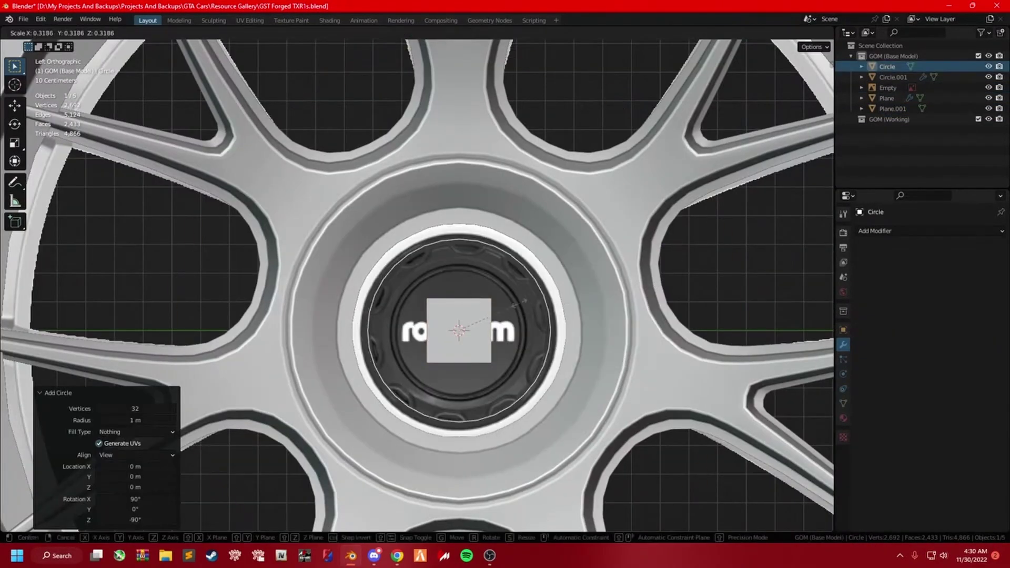
Scale the circle to fit the hub and extrude its first ring, moving it along X.
key("Tab")
scroll(427, 294, "up", 2)
key("s")
key("e")
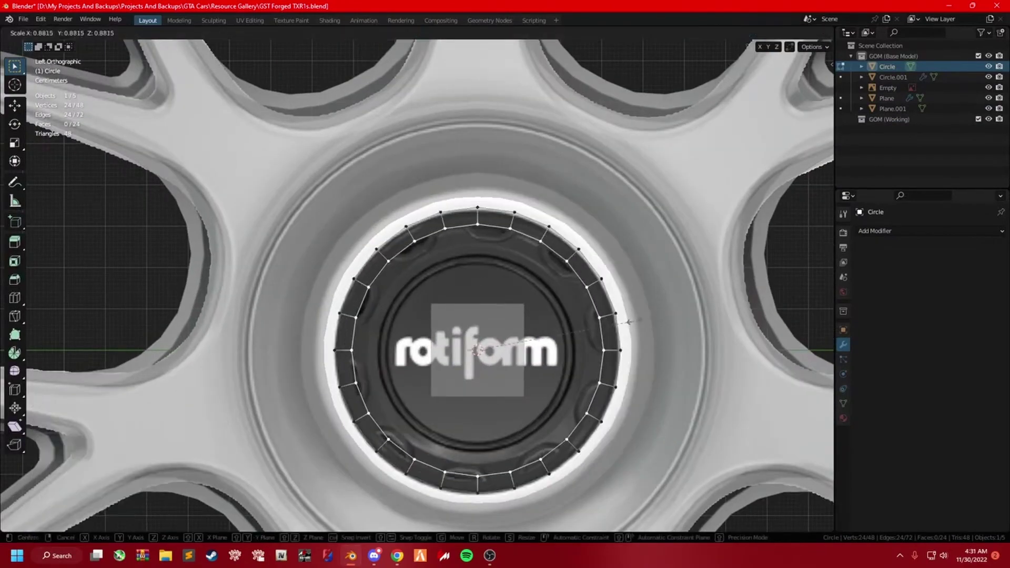
left_click(609, 330)
key("g")
key("x")
left_click(609, 331)
middle_click_drag(608, 330, 274, 321)
middle_click_drag(330, 5, 473, 315)
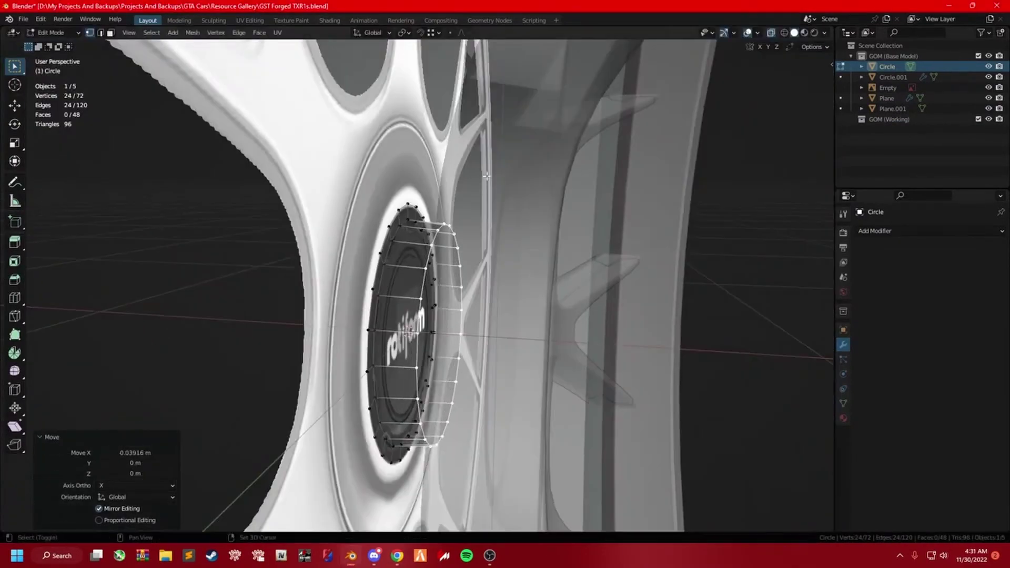
key("ctrl+KP_3")
Extrude further rings, scaling one inward, to build the stepped cap profile.
key("e")
left_click(610, 284)
mouse_move(611, 284)
middle_mouse_down()
mouse_move(526, 263)
mouse_move(656, 255)
mouse_move(517, 286)
middle_mouse_up()
key("s")
key("e")
right_click(655, 255)
key("ctrl+KP_3")
key("Tab")
Move the cap along X, isolate it, and select its outer edge loop.
key("g")
key("x")
left_click(517, 287)
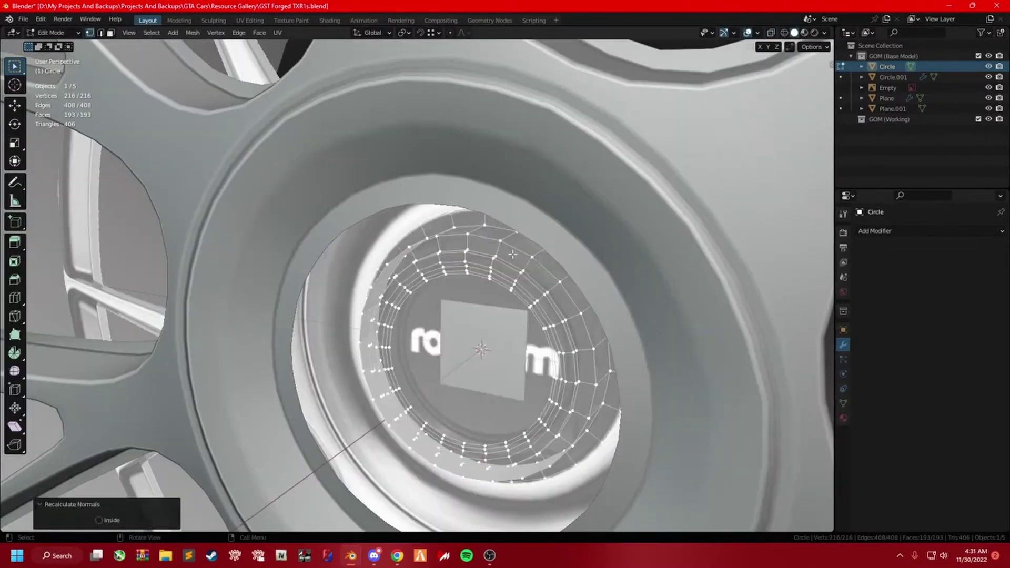
scroll(435, 266, "down", 10)
key("ctrl+KP_3")
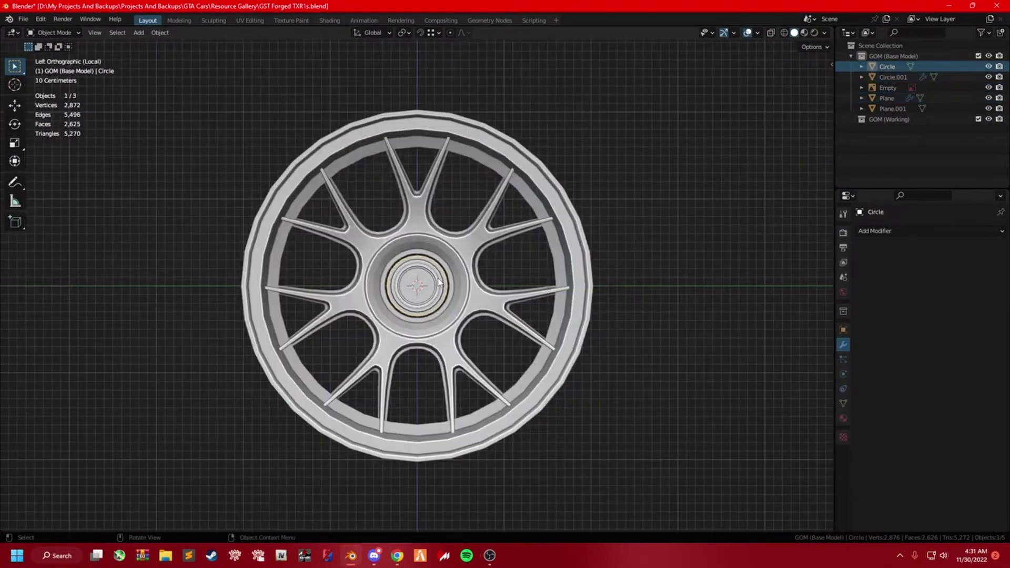
key("KP_Divide")
key("Tab")
mouse_move(435, 266)
middle_mouse_down()
mouse_move(401, 261)
mouse_move(554, 207)
middle_mouse_up()
left_click(401, 261, "alt")
Extrude the cap's outer edge loop into a band and push it deeper along X.
key("e")
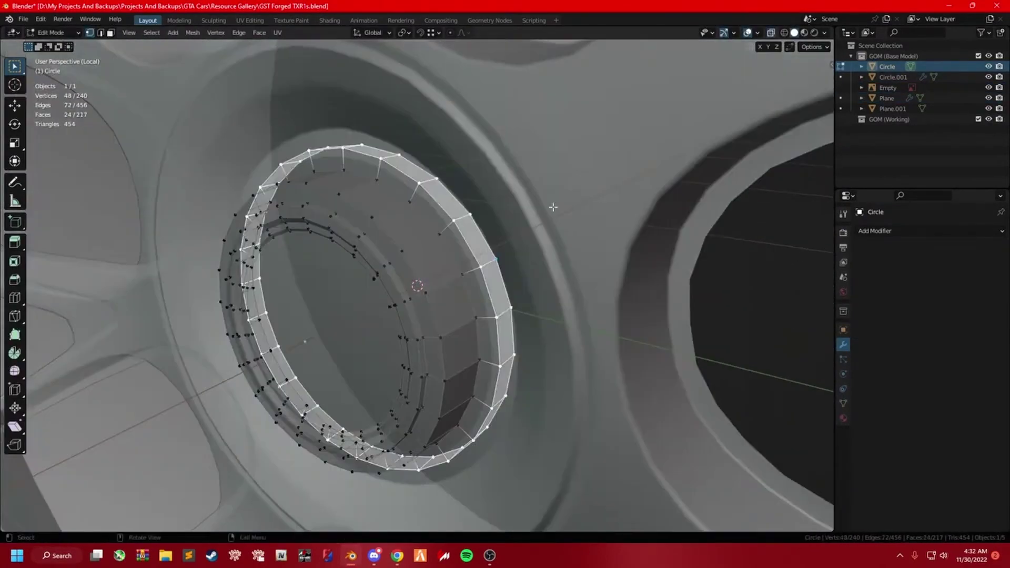
key("g")
key("x")
left_click(493, 338)
middle_click_drag(493, 337, 425, 278)
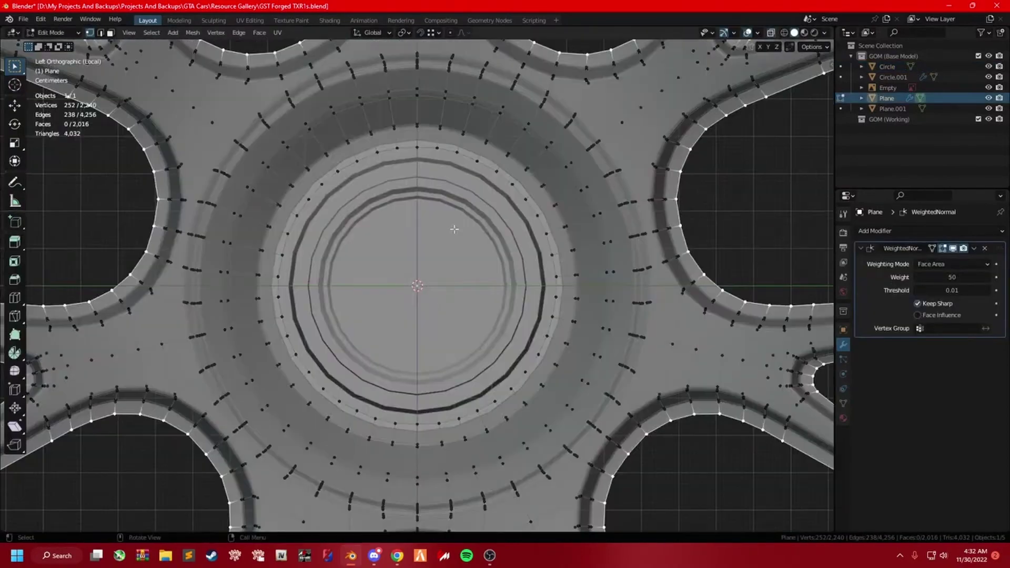
left_click_drag(356, 373, 473, 210)
key("Return")
mouse_move(474, 210)
middle_mouse_down()
mouse_move(421, 273)
mouse_move(456, 276)
middle_mouse_up()
key("g")
key("x")
Back in Object Mode, save GST Forged TXR1s.blend and browse for the toothed ring part.
key("Tab")
middle_click_drag(292, 126, 381, 300)
left_click(381, 231)
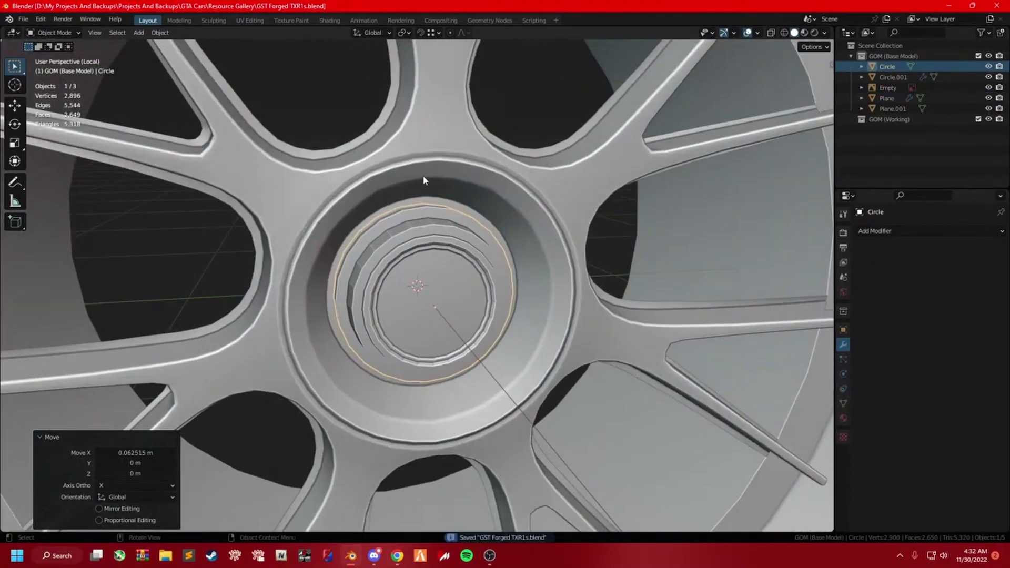
key("ctrl+s")
key("ctrl+o")
scroll(716, 367, "down", 2)
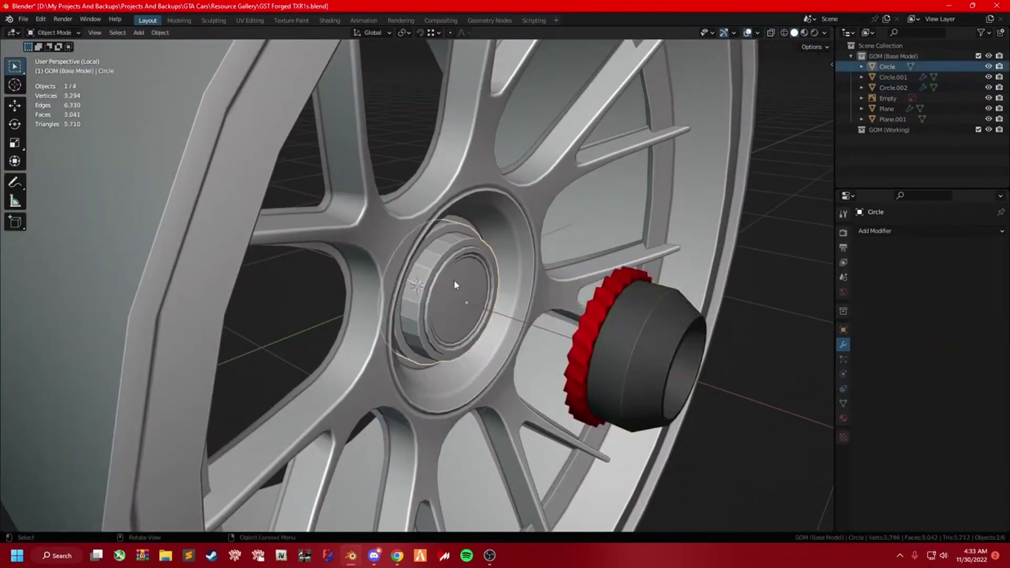
Fit the toothed ring around the cap and bevel the cap's inner rim edges.
key("Tab")
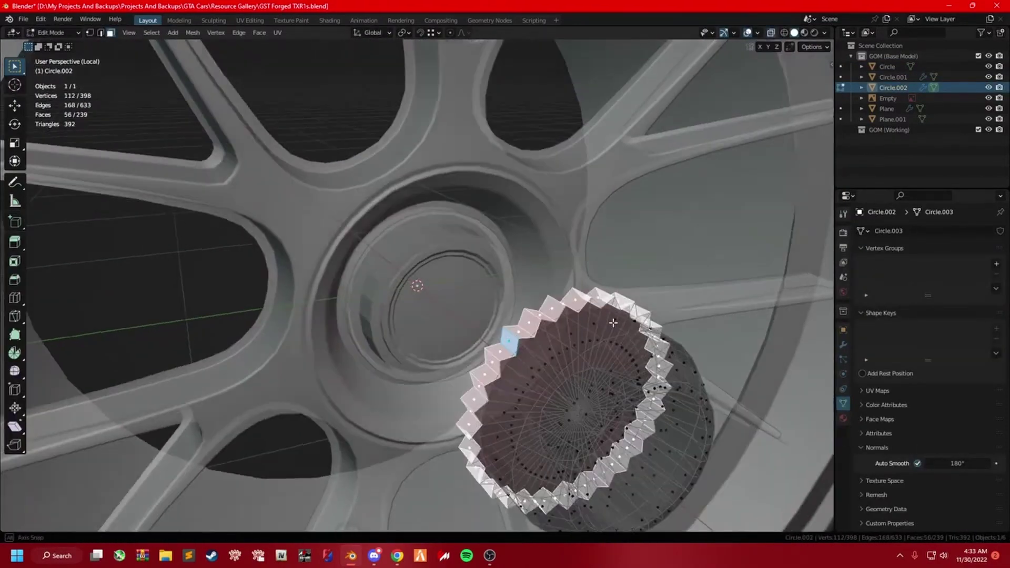
middle_click_drag(507, 254, 351, 318)
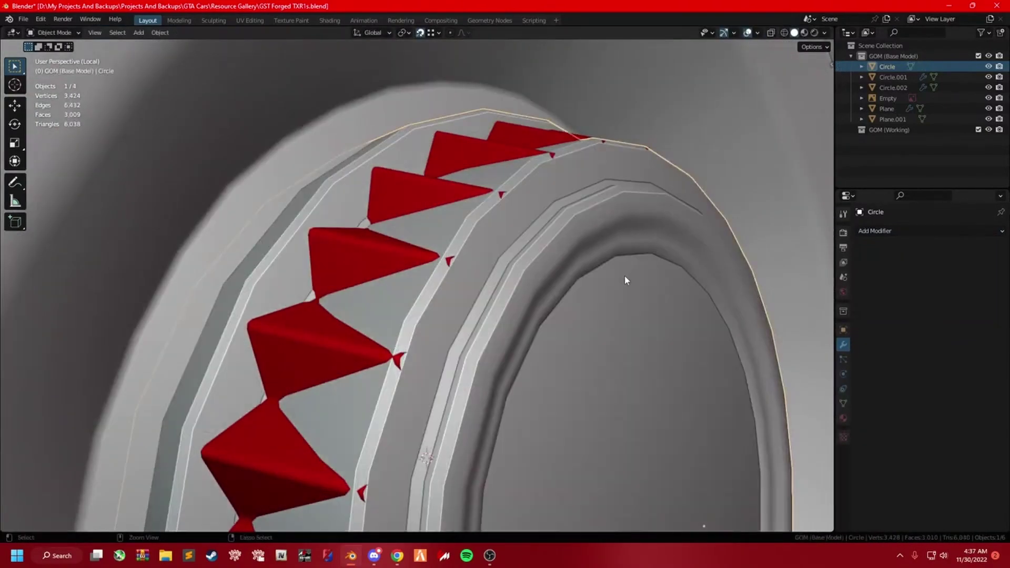
key("Tab")
key("ctrl+b")
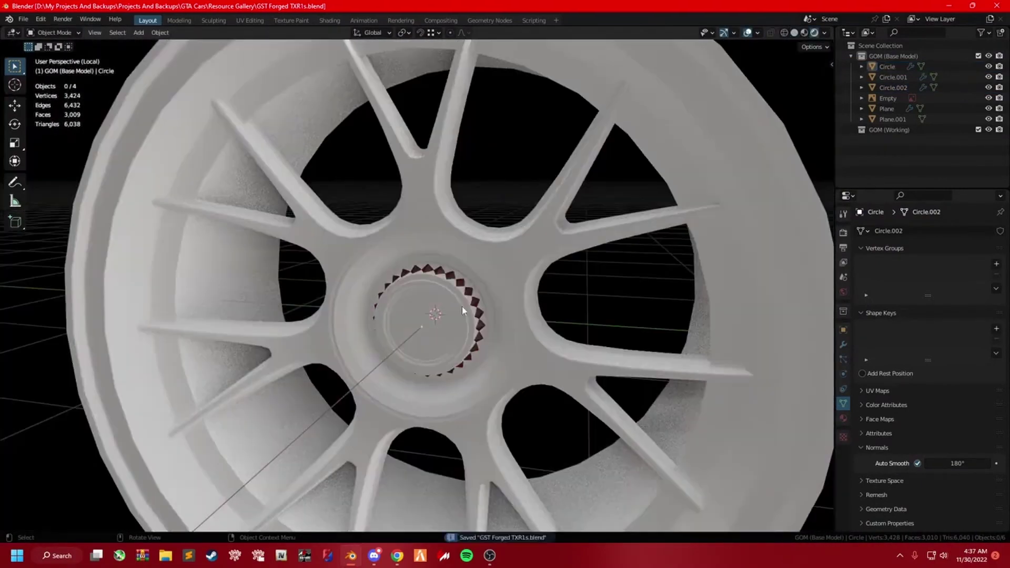
key("Tab")
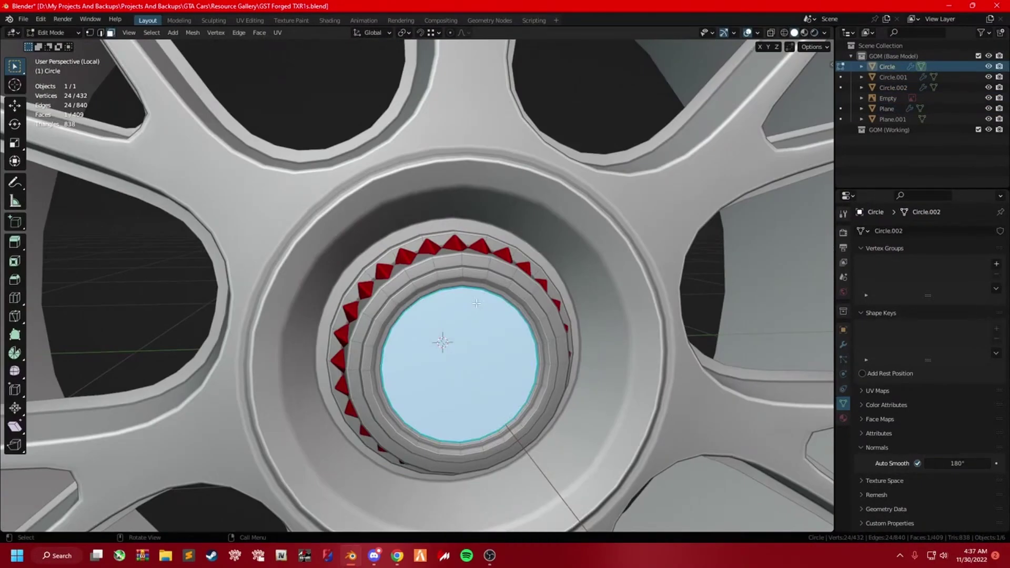
Append vehicle_plastic_gloss from Lestang.blend's Material folder for the cap, then bring up its face UV options.
key("Tab")
key("shift+F1")
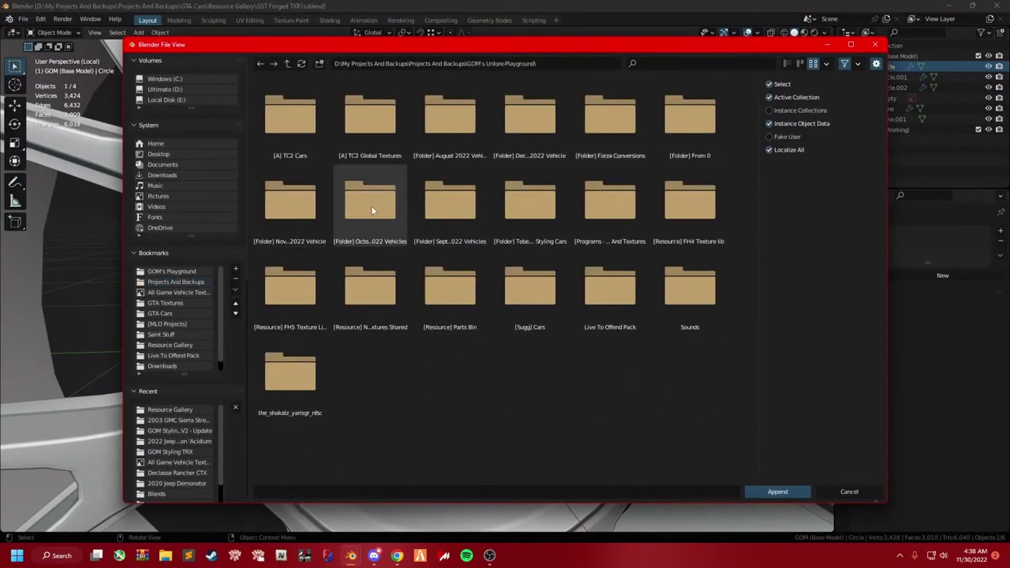
double_click(370, 205)
double_click(291, 203)
double_click(600, 116)
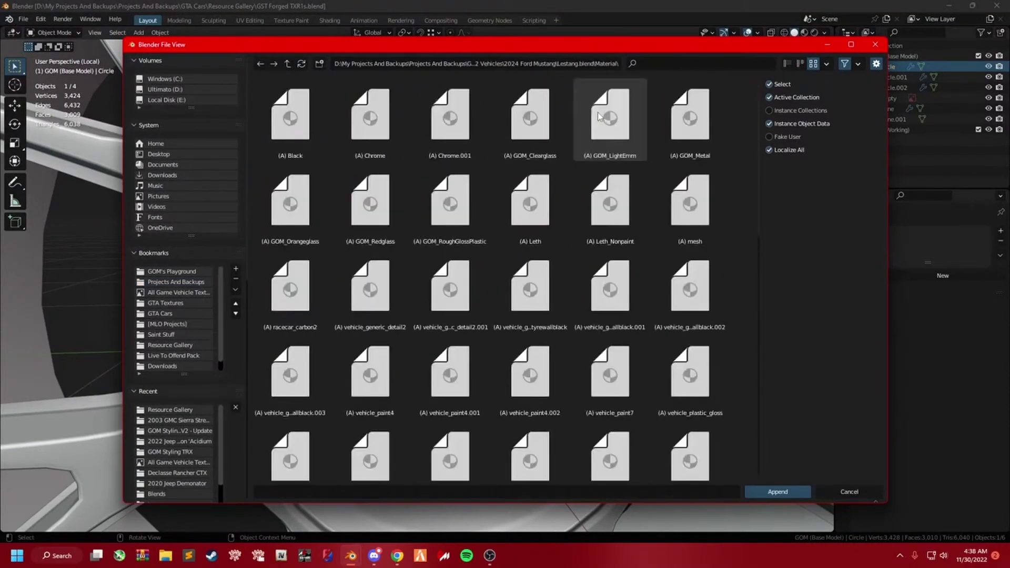
double_click(690, 374)
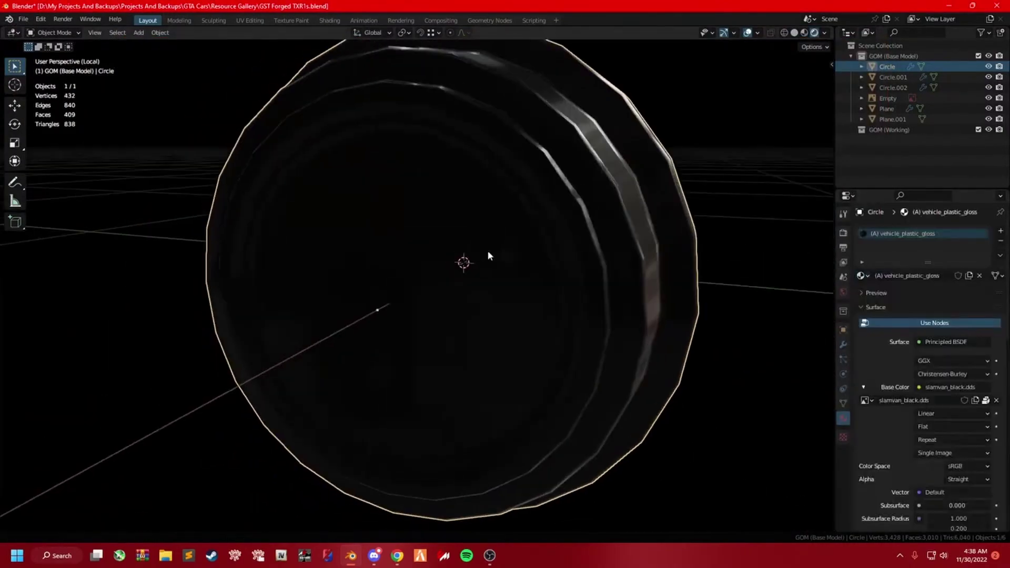
key("Tab")
right_click(610, 409)
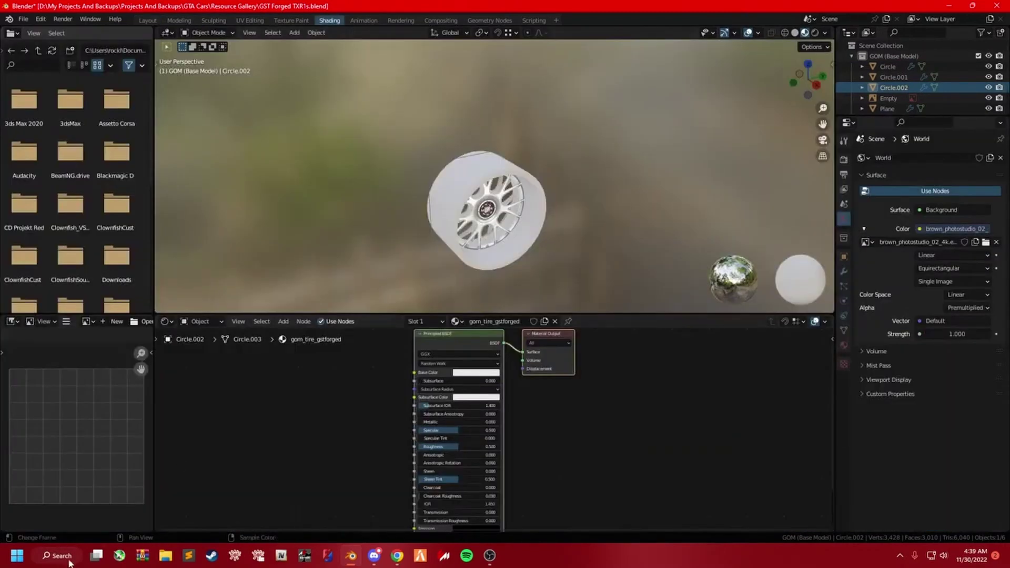
Launch paint.net from the system search.
key("super")
type("paint.net")
key("Return")
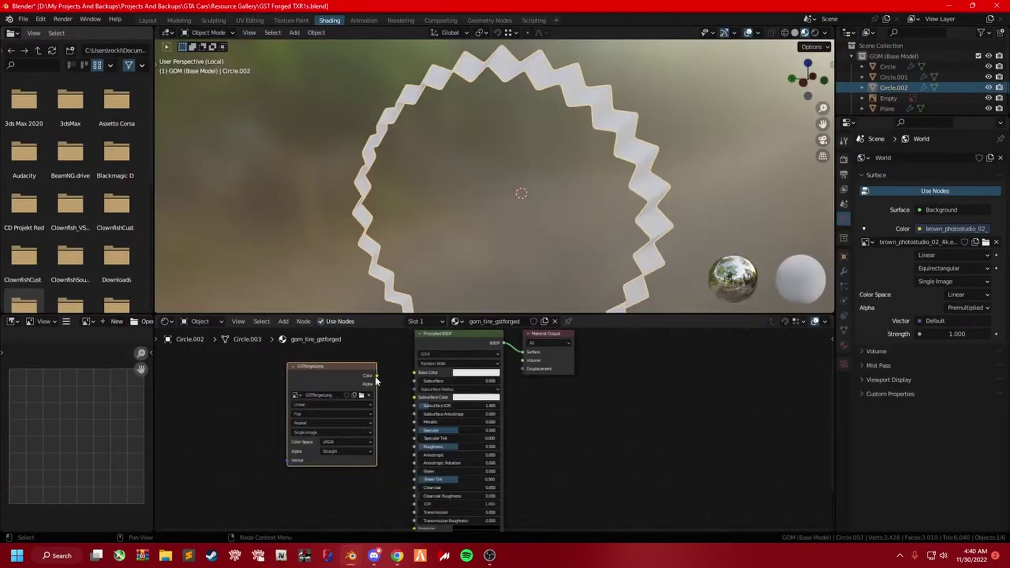
Add an Image Texture node and connect it to the shader's Specular input.
key("shift+a")
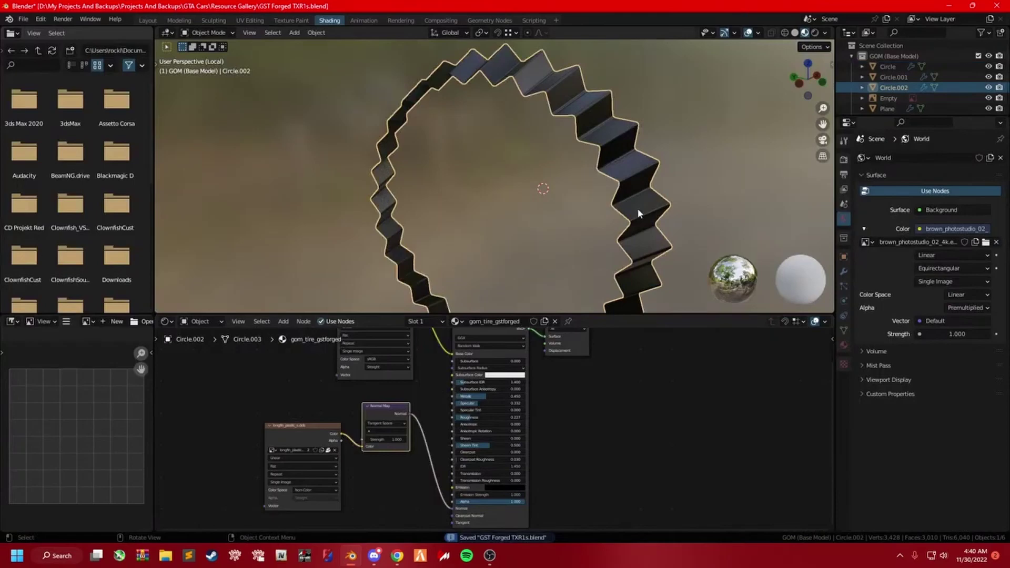
left_click(257, 378)
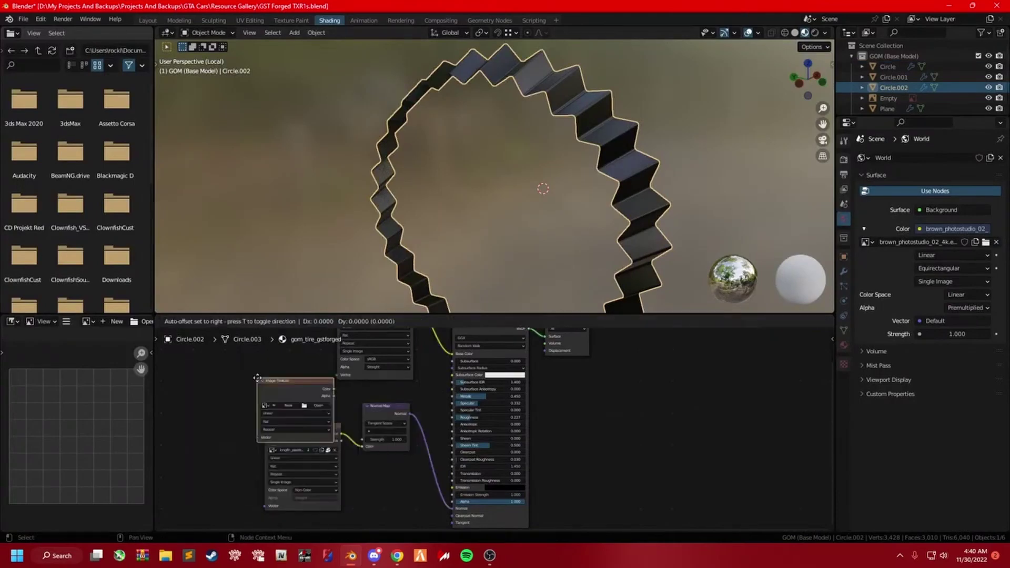
left_click_drag(456, 405, 482, 402)
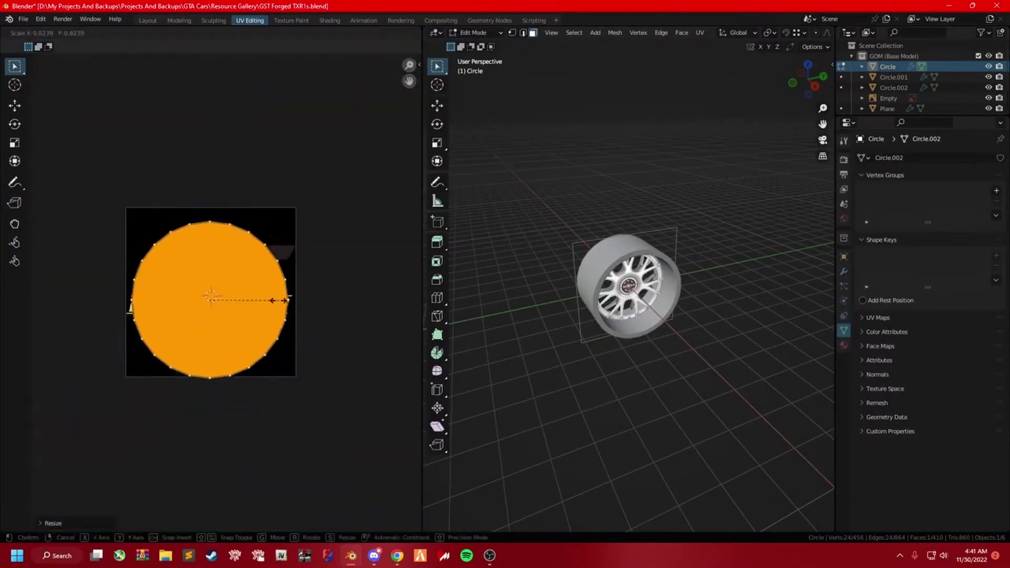
Finish rescaling the cap face's UVs so the GST FORGED logo shows.
left_click(397, 378)
scroll(398, 377, "down", 5)
scroll(308, 349, "up", 5)
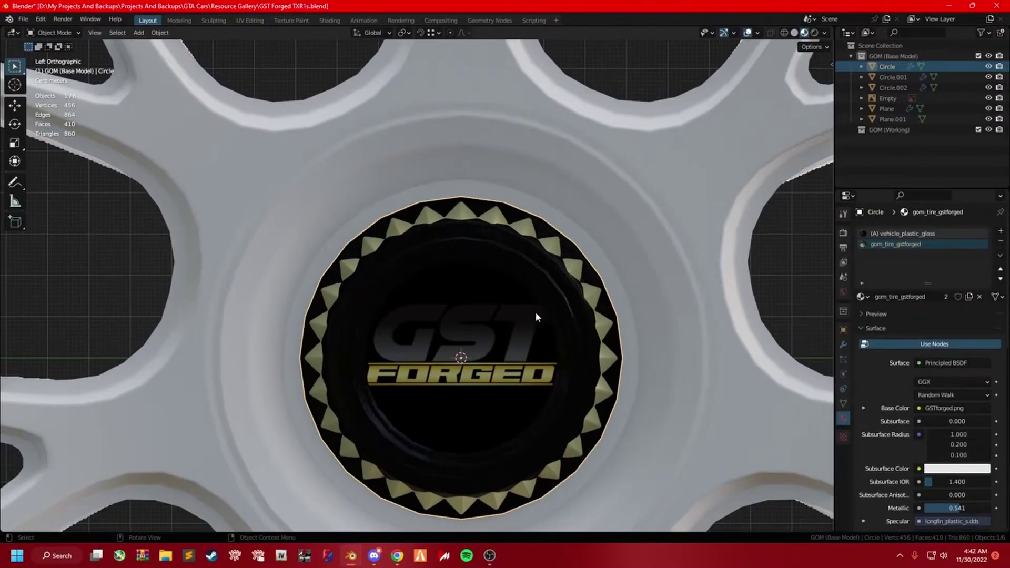
Add a plane scaled to 0.148 and move it along X onto the cap face.
key("shift+a")
left_click(598, 272)
key("s")
left_click(465, 293)
middle_click_drag(465, 292, 537, 325)
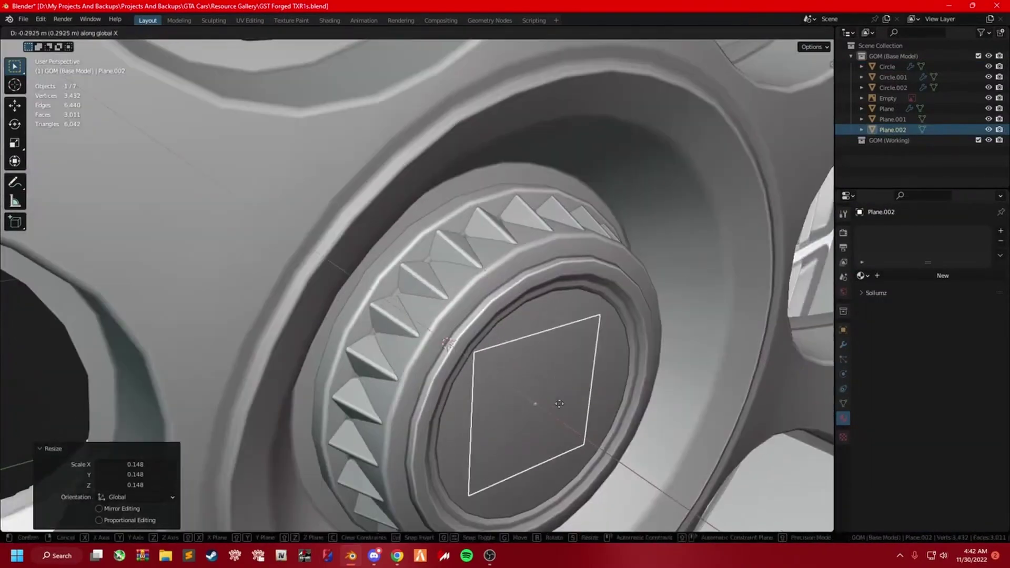
scroll(537, 325, "up", 3)
key("g")
key("x")
left_click(557, 347)
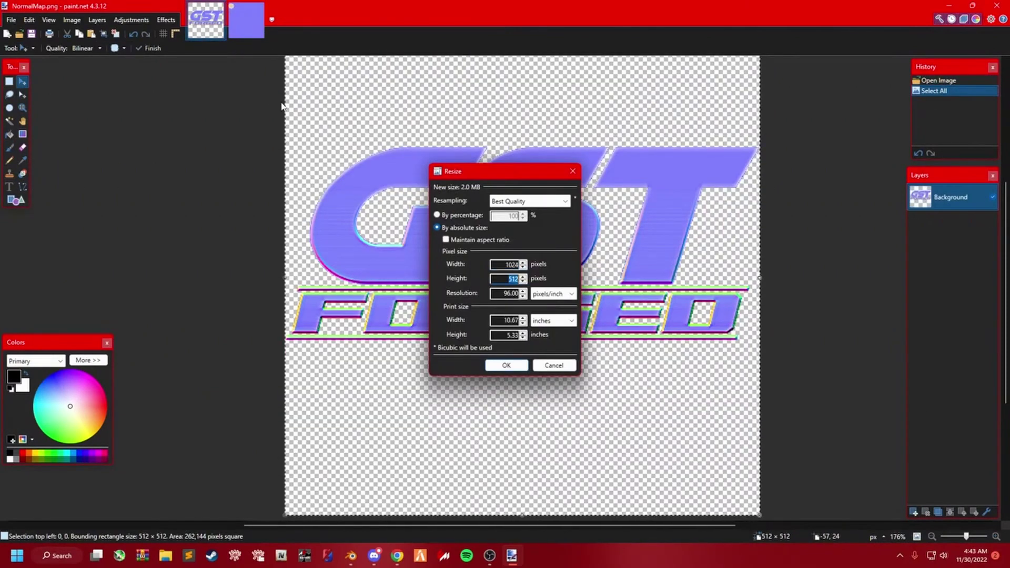
In paint.net, apply the new layer opacity and open another image.
scroll(634, 357, "up", 1, "ctrl")
scroll(626, 337, "up", 1, "ctrl")
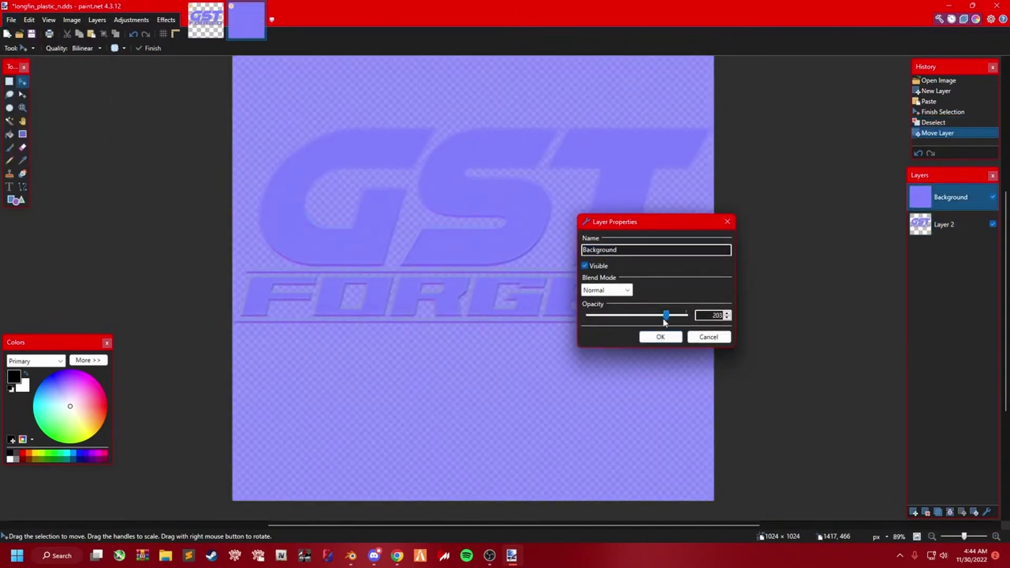
left_click(661, 337)
scroll(529, 297, "down", 2, "ctrl")
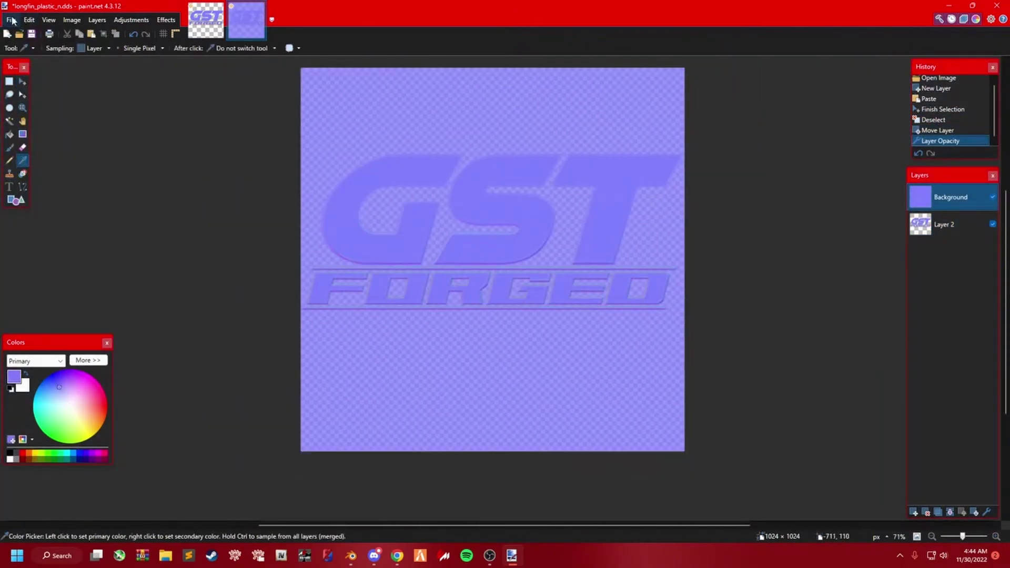
left_click(11, 20)
left_click(31, 46)
key("ctrl+shift+Tab")
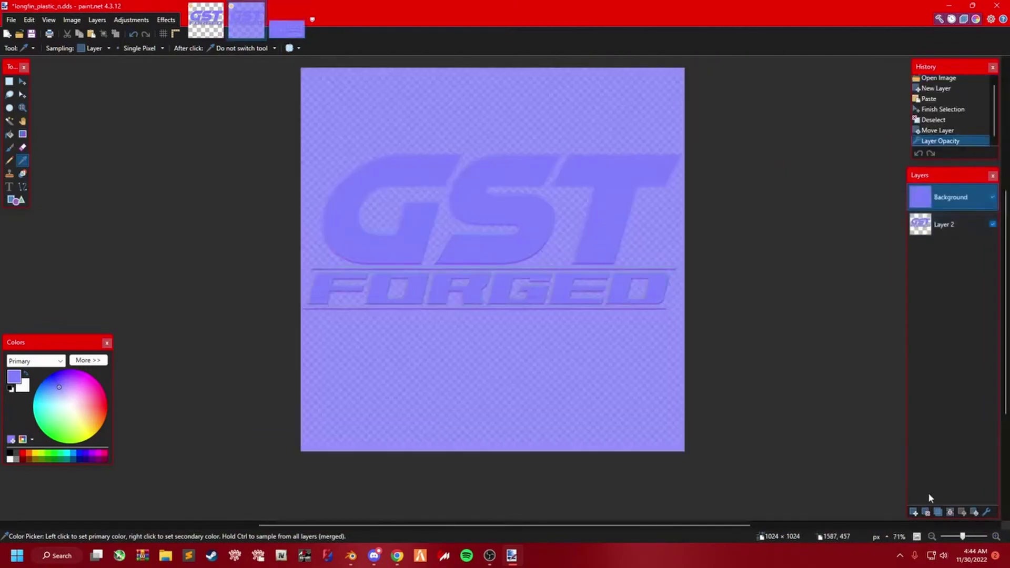
Fill the layer with solid colour and save it as a PNG named gom_gstforg.
key("f")
left_click(503, 270)
scroll(513, 301, "down", 3, "ctrl")
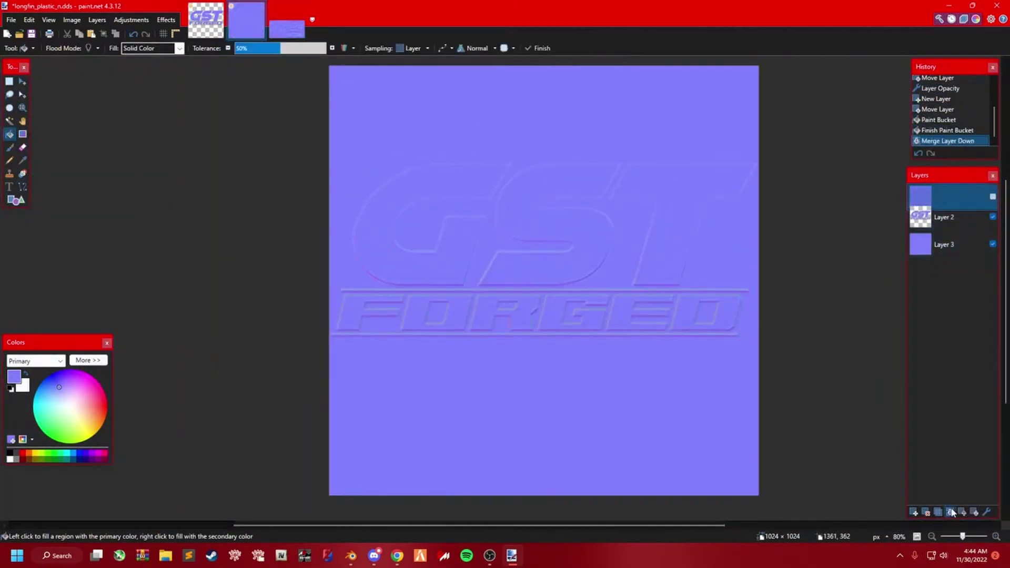
left_click(37, 117)
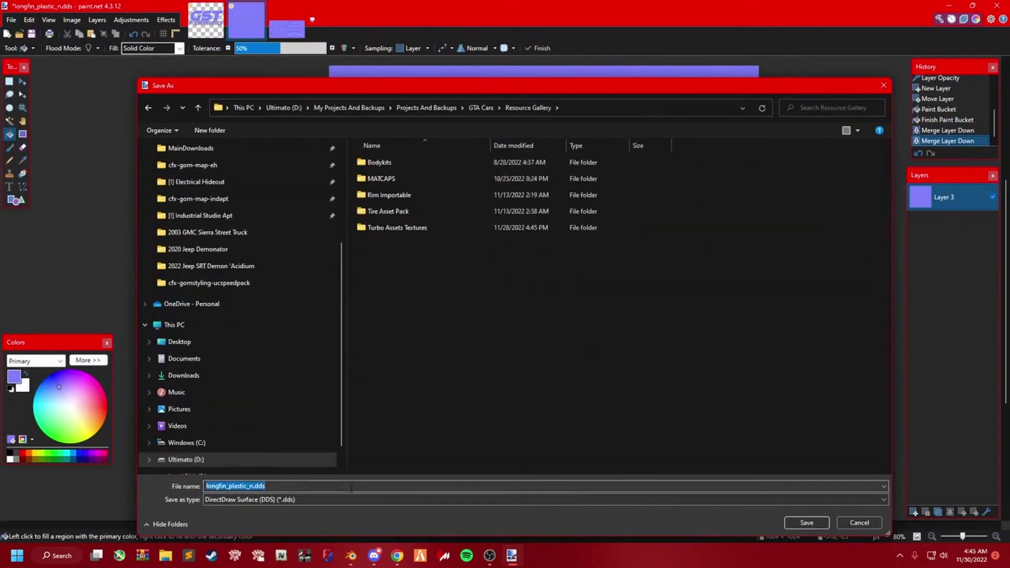
type("gom_gstforged_")
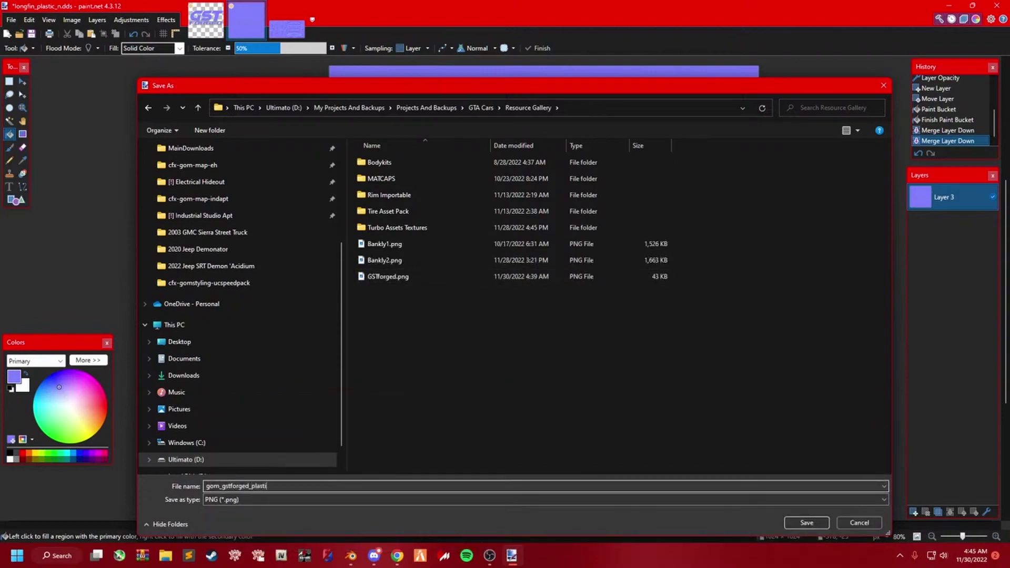
key("Return")
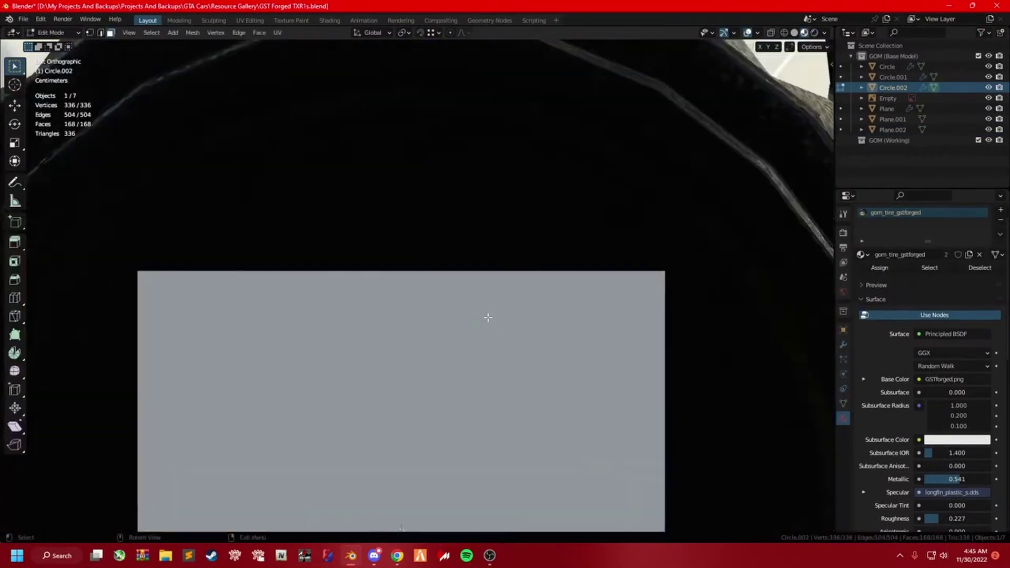
Scale the cap's UVs down into a small ring.
scroll(258, 333, "down", 3)
scroll(258, 333, "down", 2)
key("s")
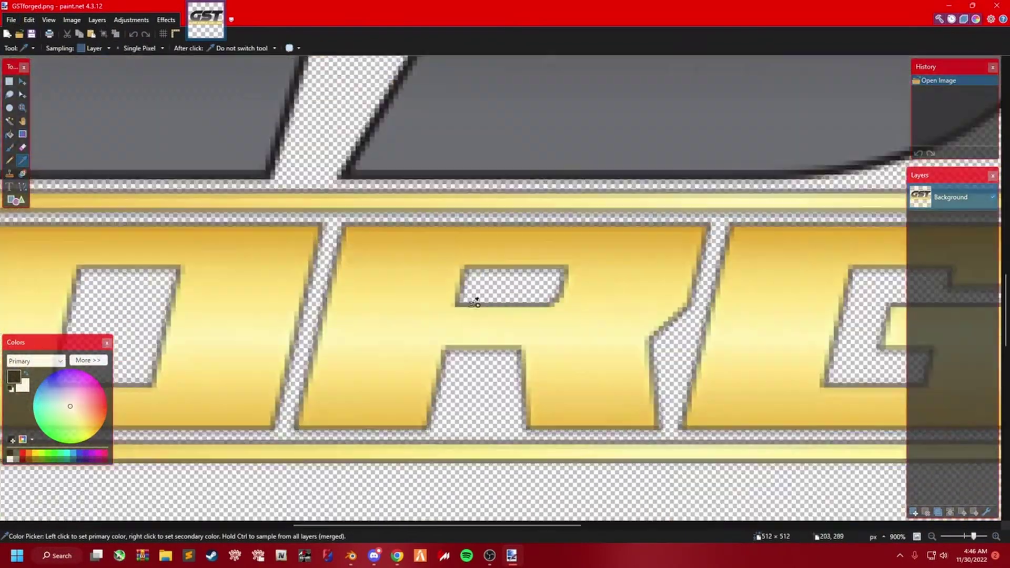
Pick the logo's gold, create a 4x4 image filled with it, and save as PNG.
left_click(475, 303)
key("ctrl+n")
key("Return")
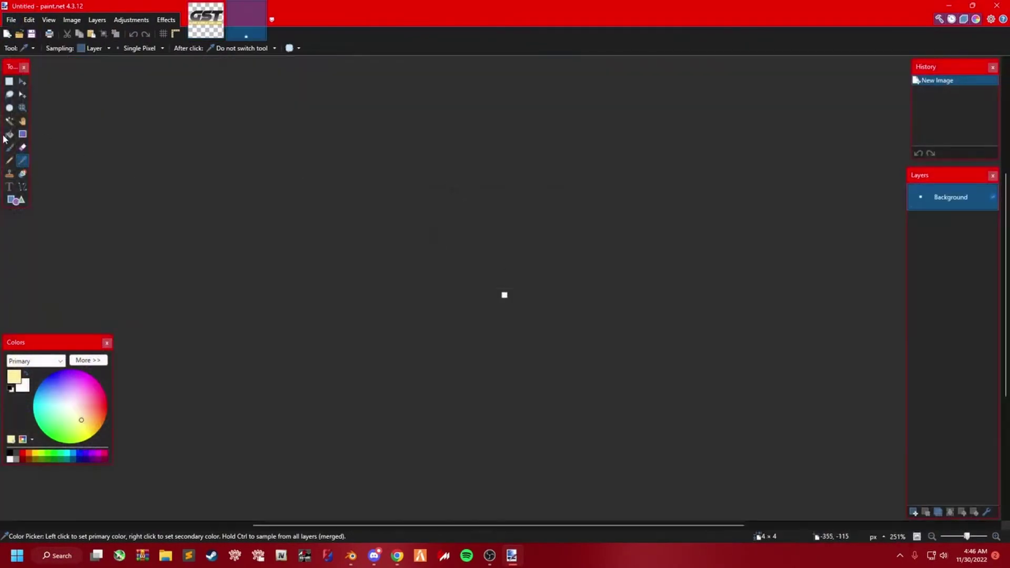
key("ctrl+s")
type("gom_gstforged_centercap_gold")
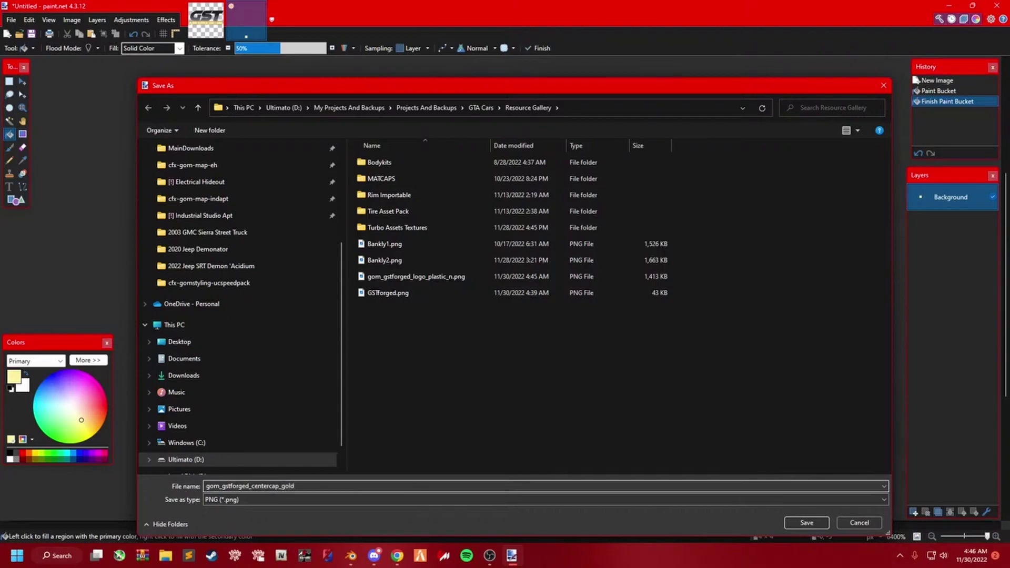
key("Return")
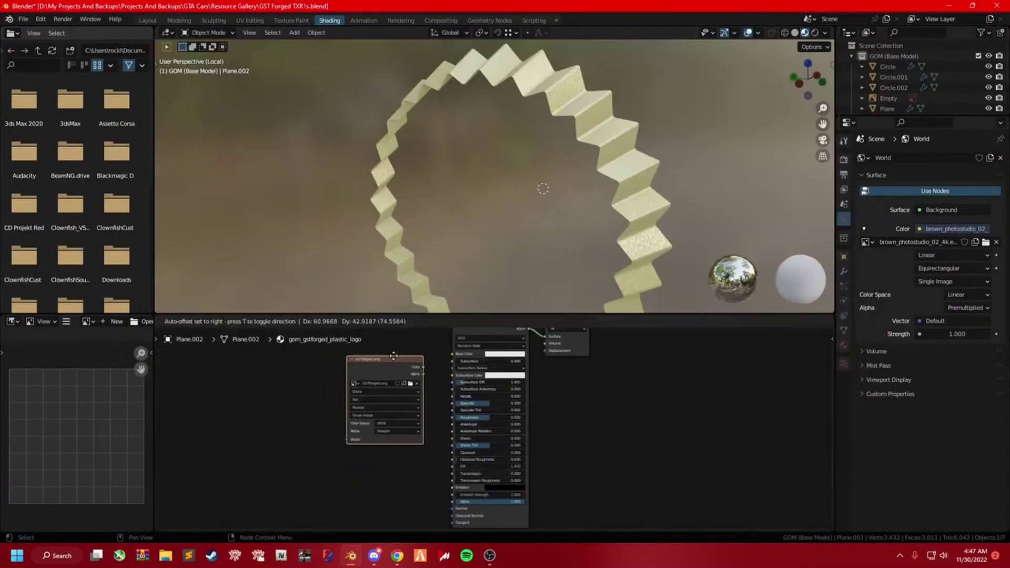
Place a new Image Texture node in the gom_gstforged_plastic_logo material's node tree.
left_click_drag(394, 356, 405, 346)
key("shift+a")
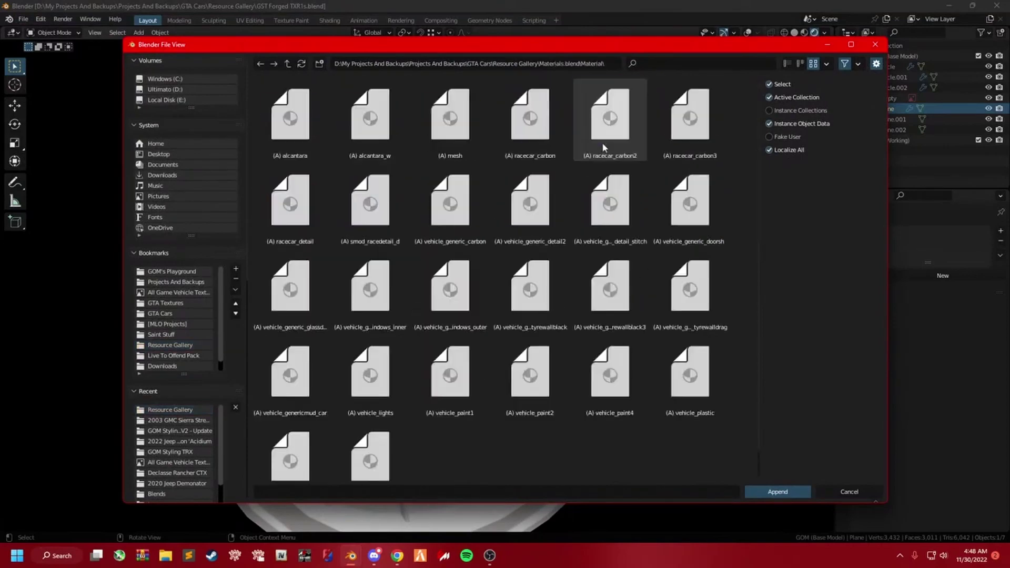
Give the wheel the appended gold vehicle_paint4 material and remove Plane's extra material slot.
double_click(618, 393)
left_click(897, 311)
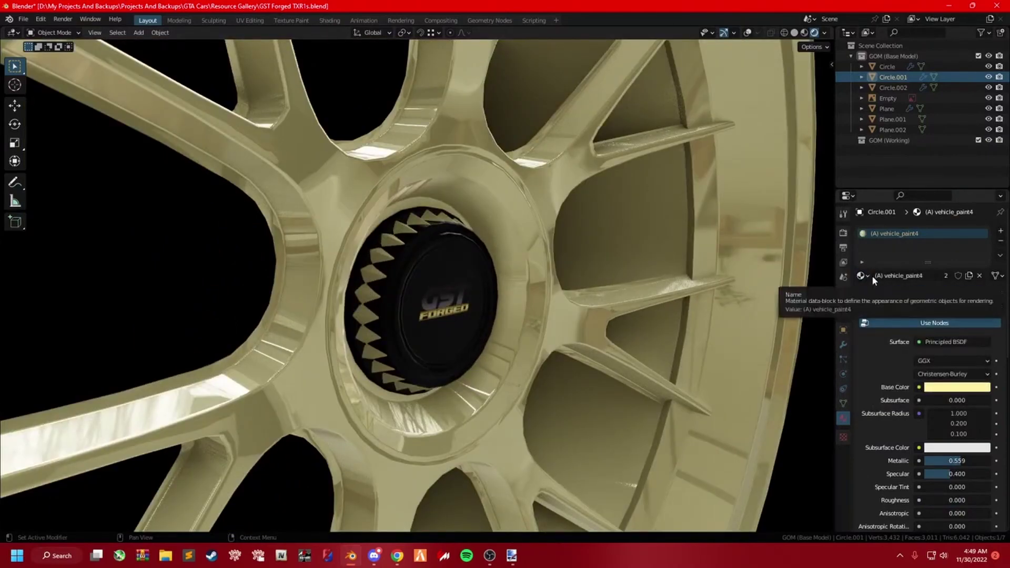
left_click(816, 271)
left_click(1000, 242)
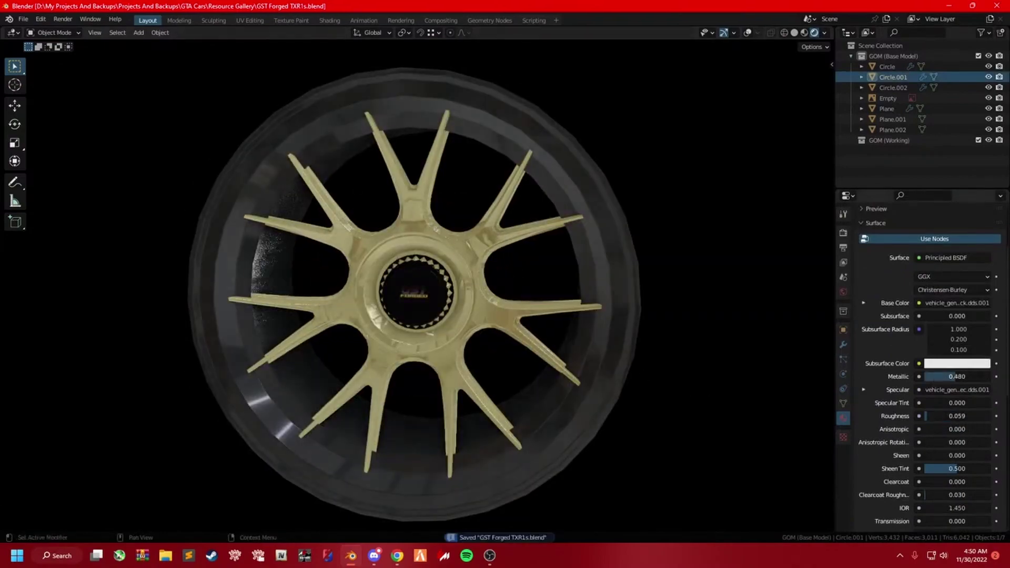
scroll(606, 316, "up", 5)
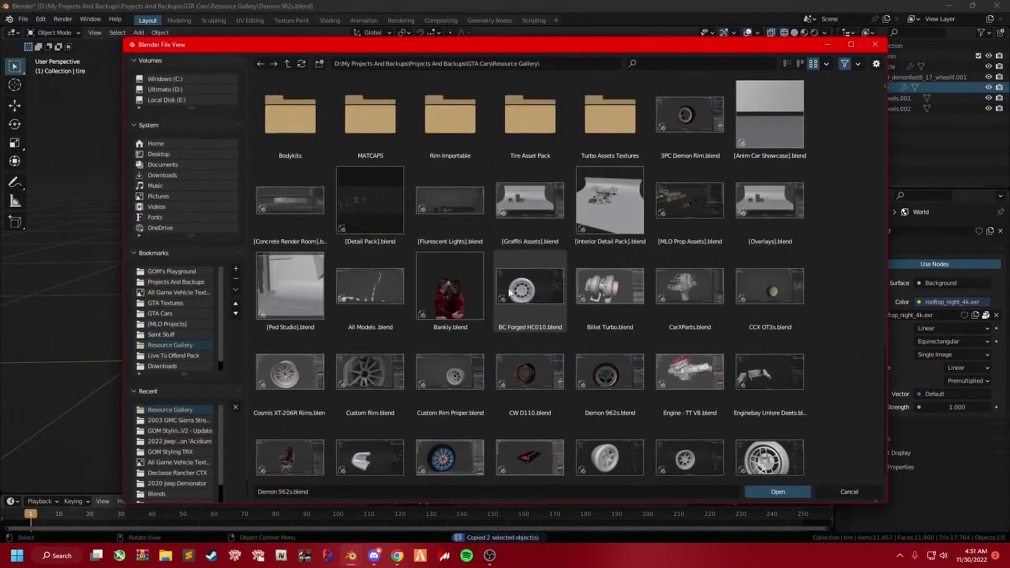
Browse the Playground projects folder and open the tire asset pack file.
scroll(509, 292, "down", 2)
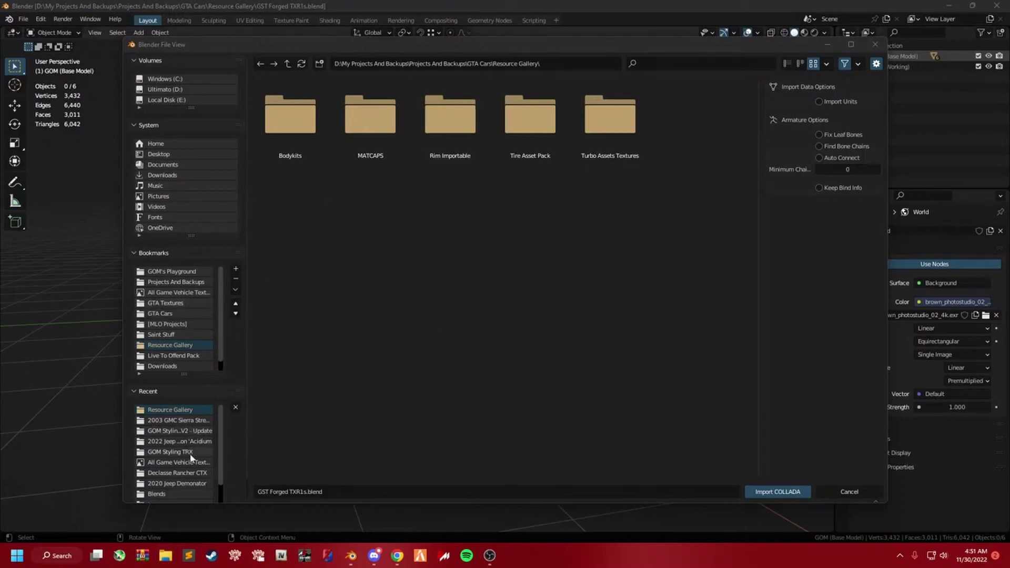
left_click(196, 270)
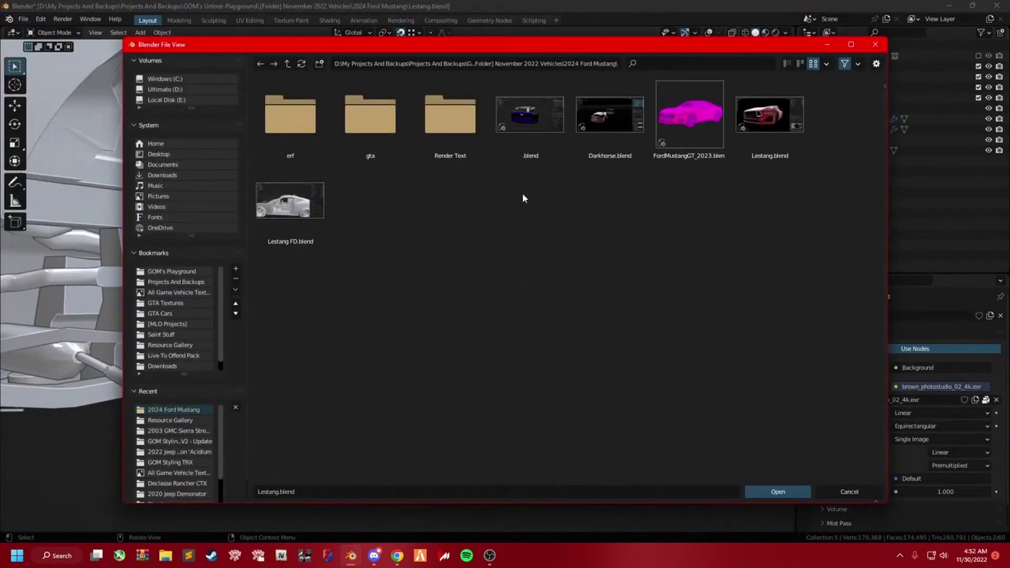
key("Return")
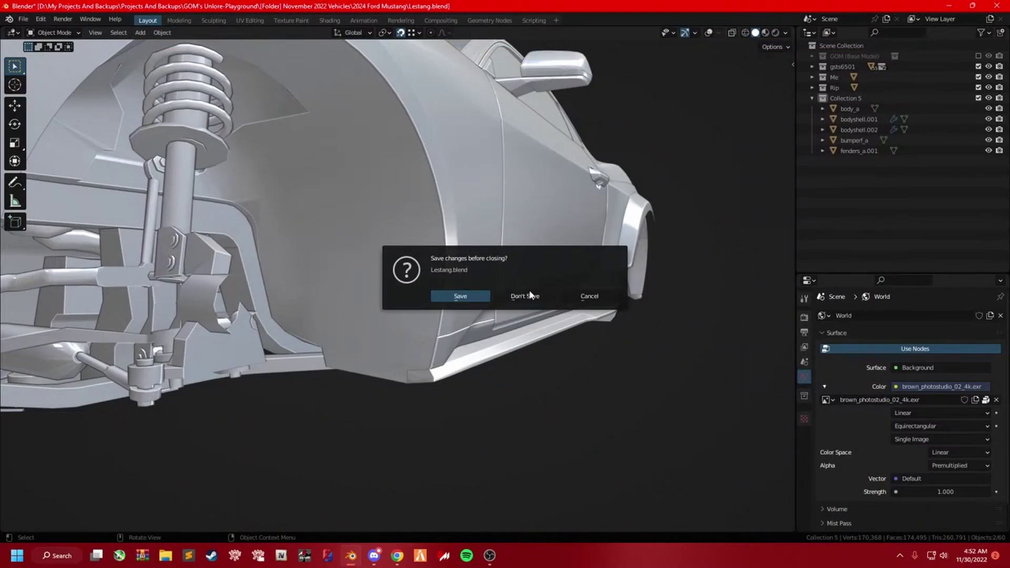
key("ctrl+o")
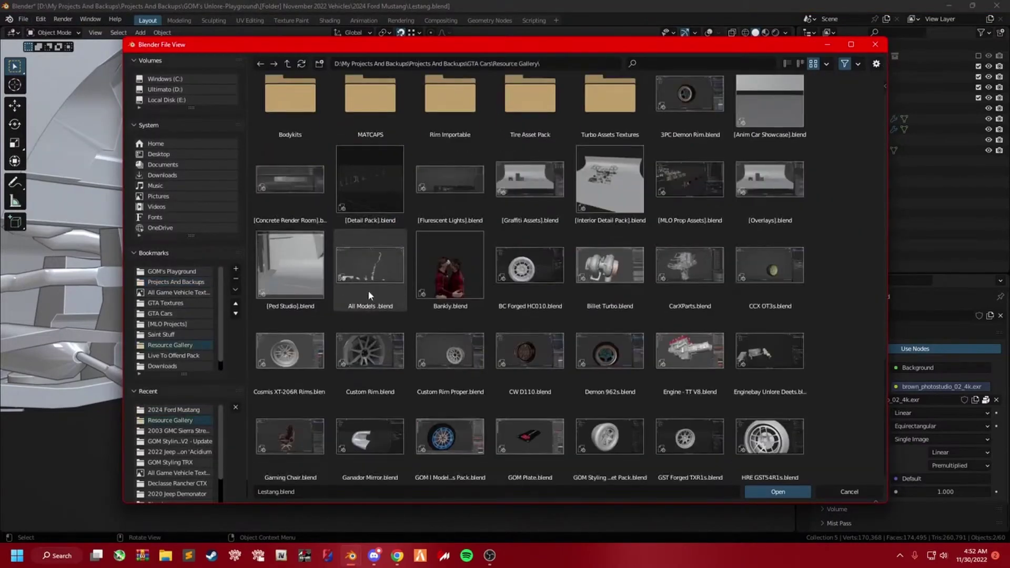
scroll(526, 295, "down", 3)
double_click(607, 389)
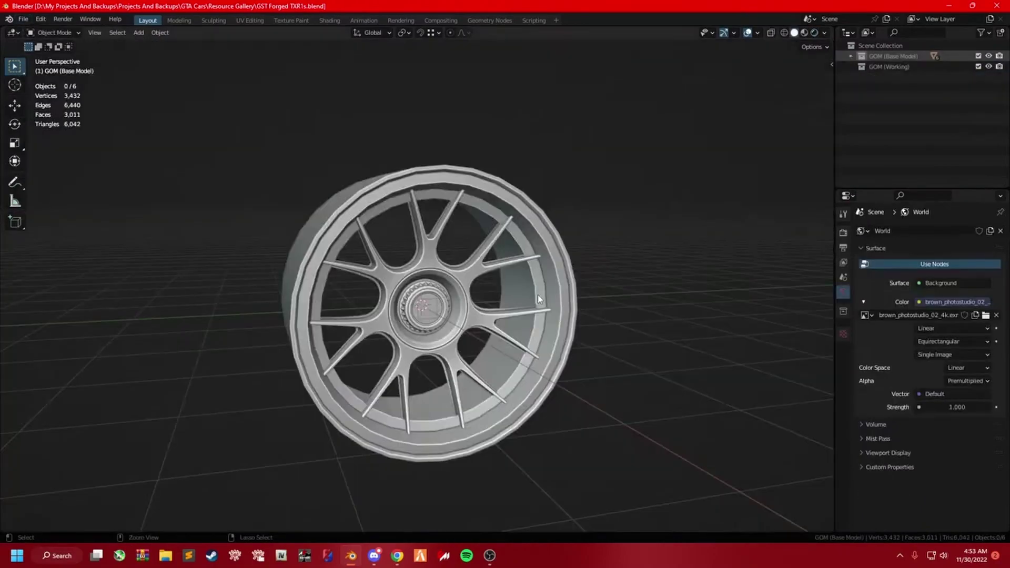
Paste the copied tire, scale it, delete the extra object and change viewport shading.
key("ctrl+v")
key("s")
key("Escape")
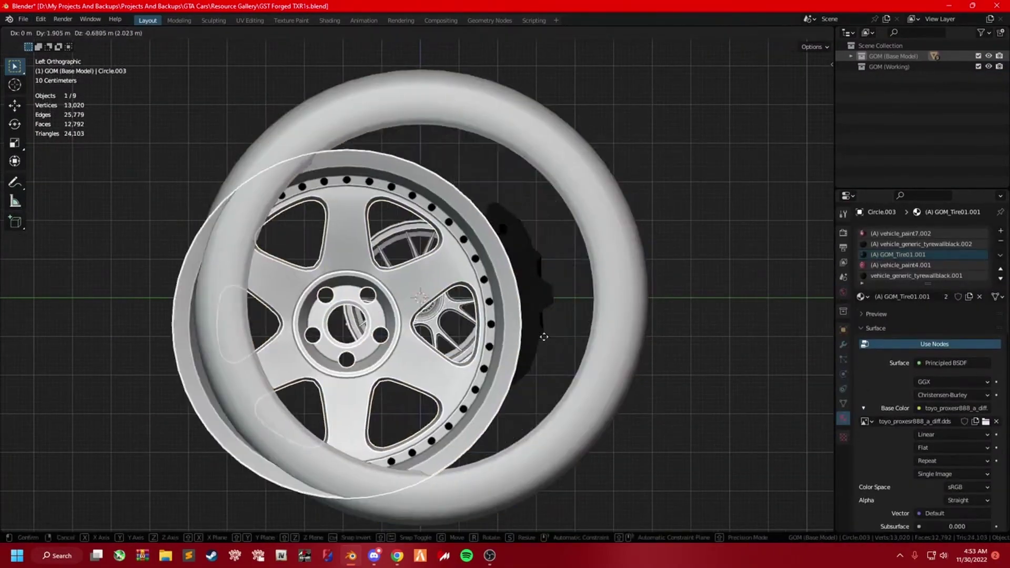
key("Delete")
key("z")
left_click(577, 199)
middle_click_drag(516, 305, 617, 248)
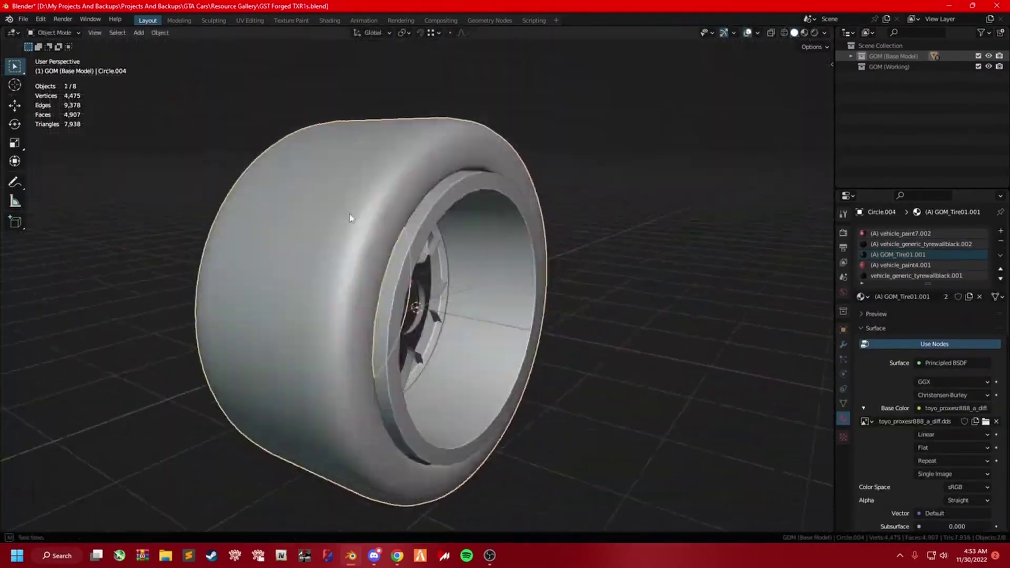
In Edit Mode, shift the tire geometry along X and check it from side views.
key("Tab")
key("g")
key("x")
left_click(618, 248)
key("KP_3")
middle_click_drag(649, 293, 513, 231)
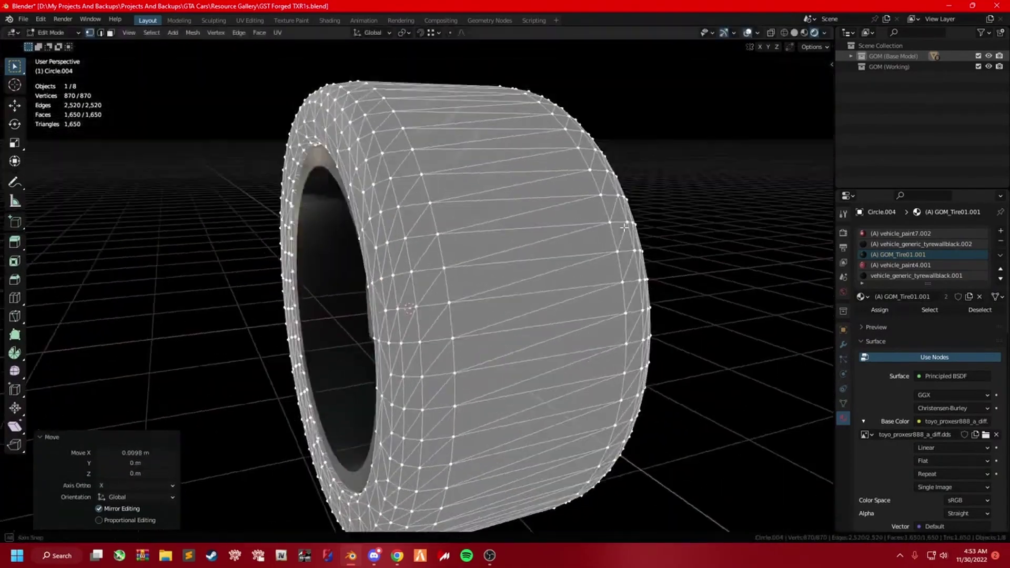
key("KP_1")
middle_click_drag(356, 221, 516, 252)
key("KP_3")
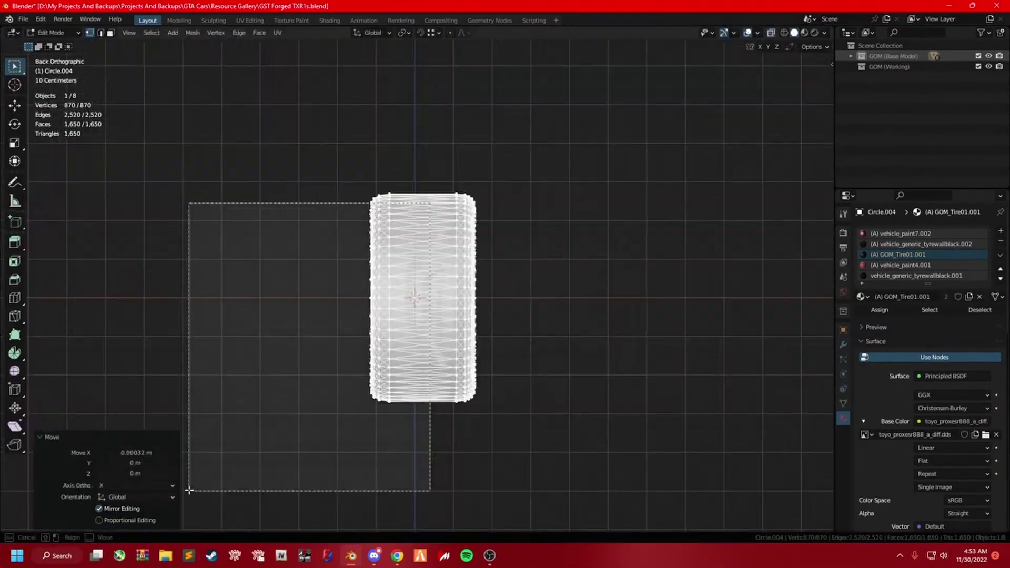
Box-select one side of the tire and move it along X to narrow it to the rim.
left_click_drag(429, 203, 187, 490)
middle_click_drag(187, 490, 377, 181)
key("g")
key("x")
left_click(376, 181)
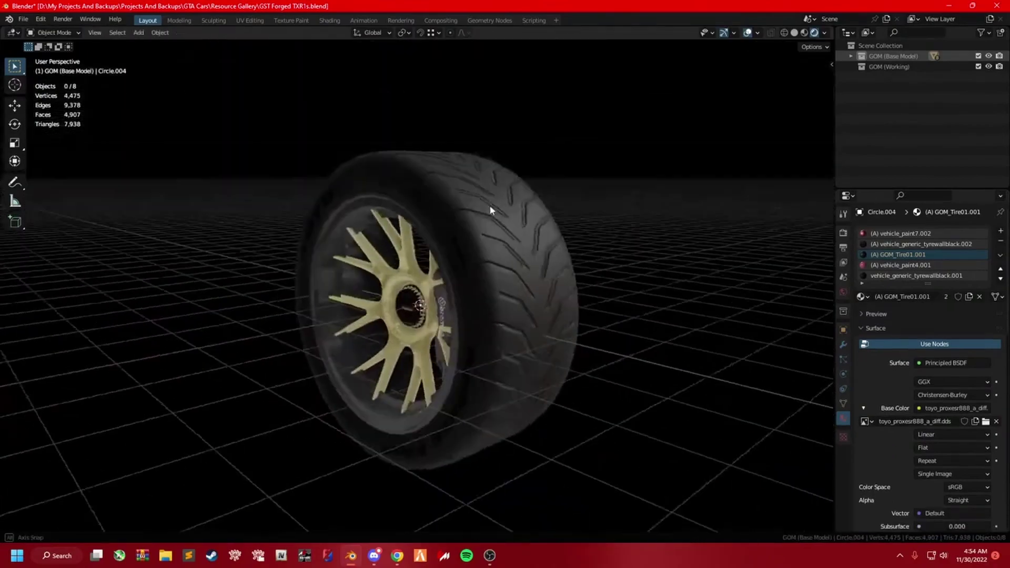
key("Tab")
key("ctrl+KP_3")
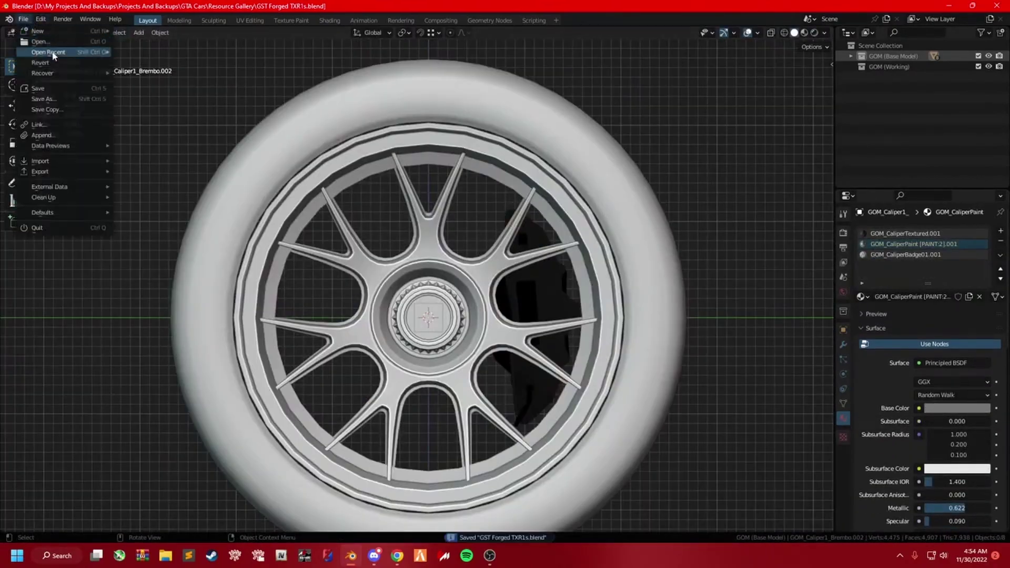
Bring the brake disc and caliper from recent file Demon 962s.blend and scale them into place.
left_click(160, 105)
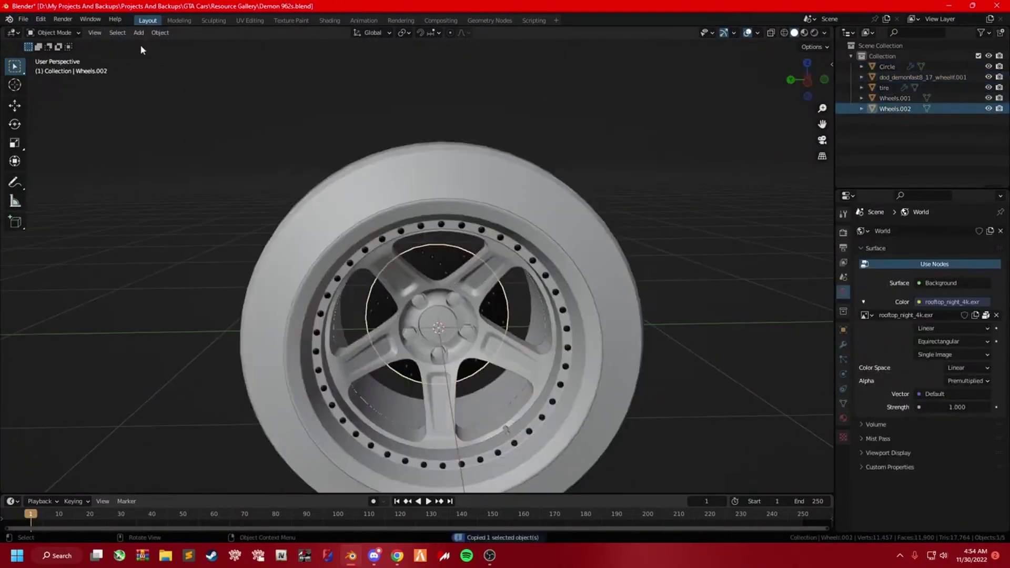
key("s")
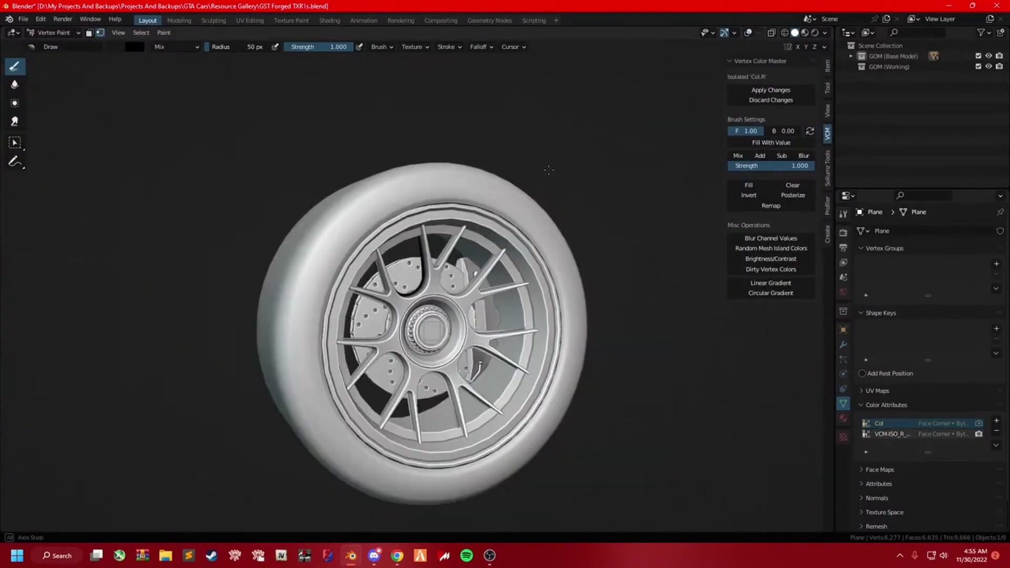
Select an edge loop around a spoke from a near-frontal view of the wheel.
middle_click_drag(548, 170, 516, 172)
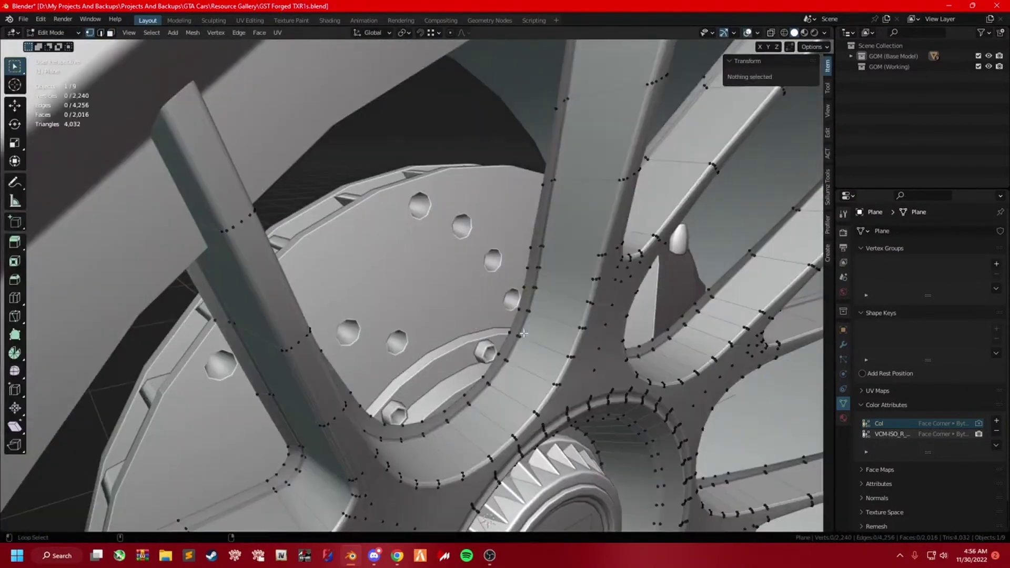
left_click(524, 333, "alt")
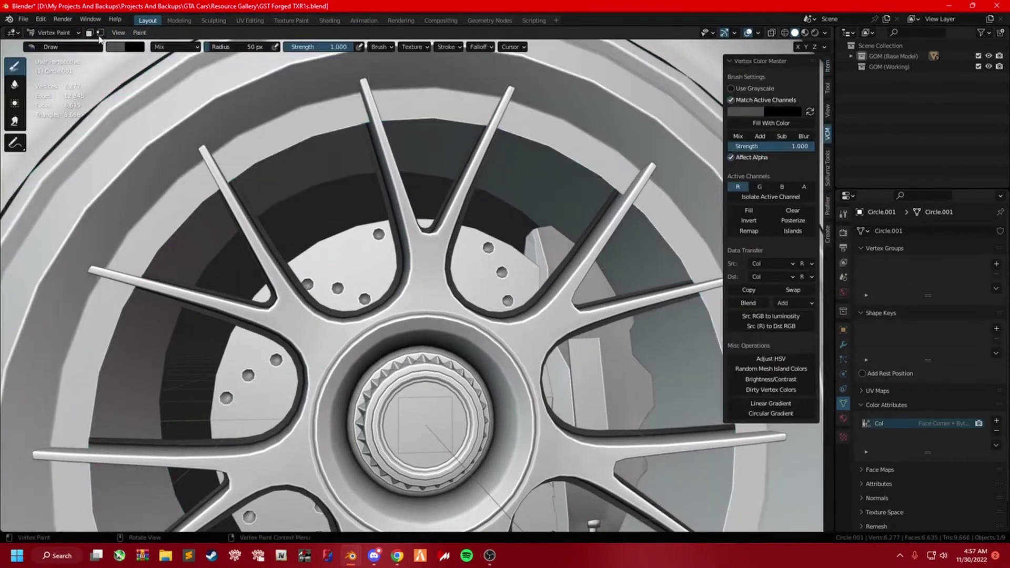
scroll(589, 136, "down", 5)
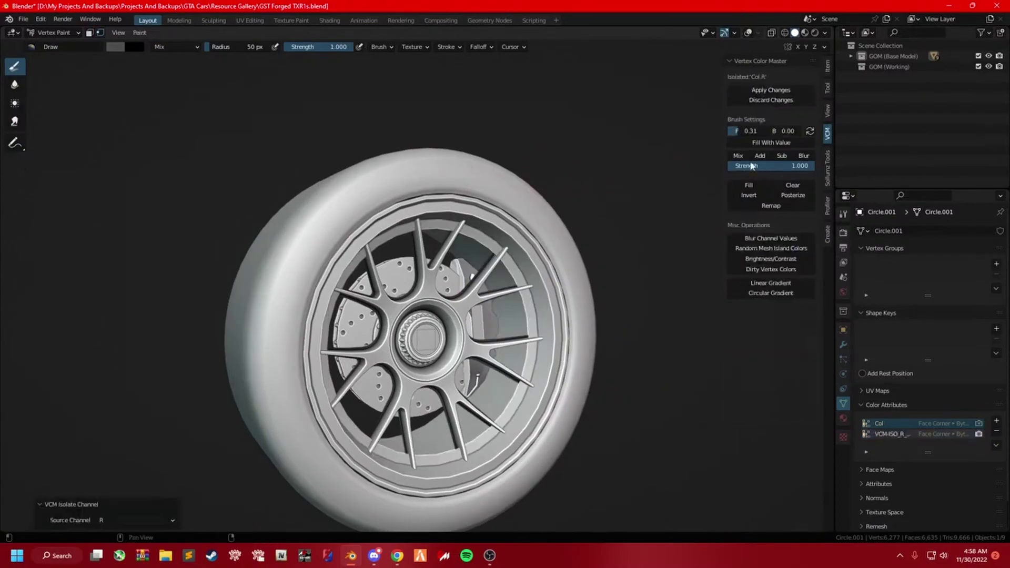
middle_click_drag(447, 174, 513, 245)
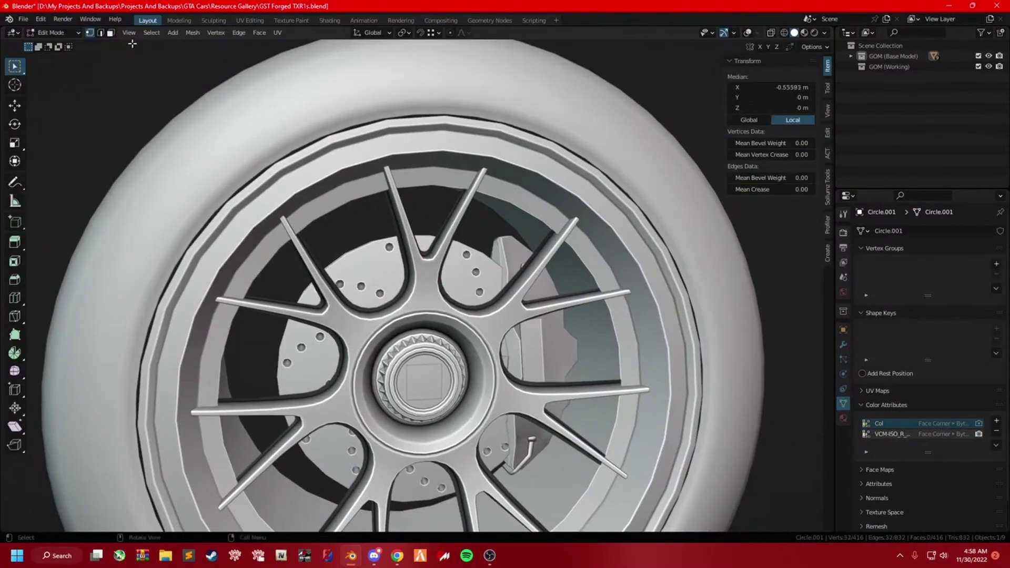
Switch the wheel to Vertex Paint mode with face-selection masking enabled.
left_click(57, 79)
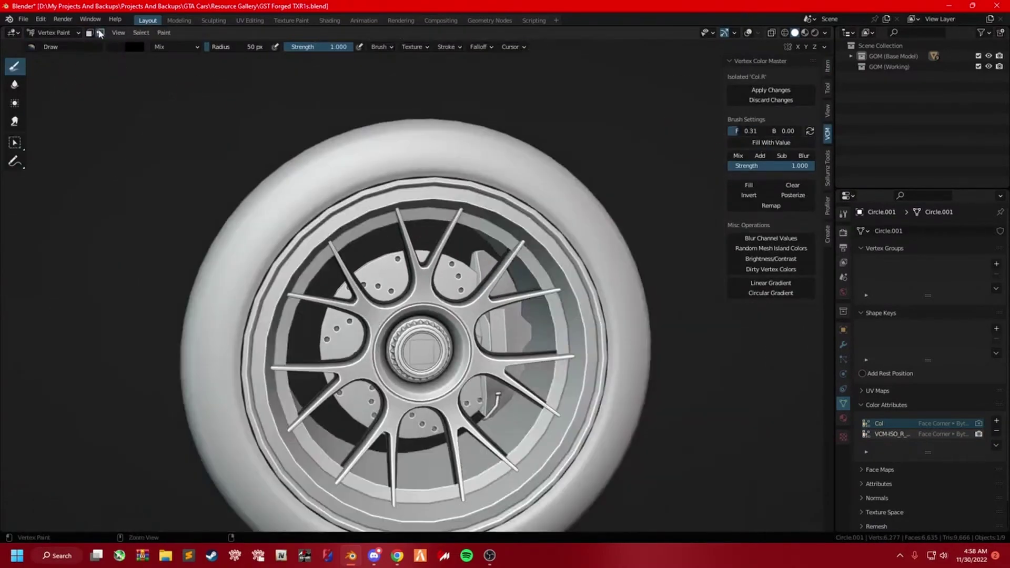
scroll(421, 263, "down", 5)
left_click(90, 33)
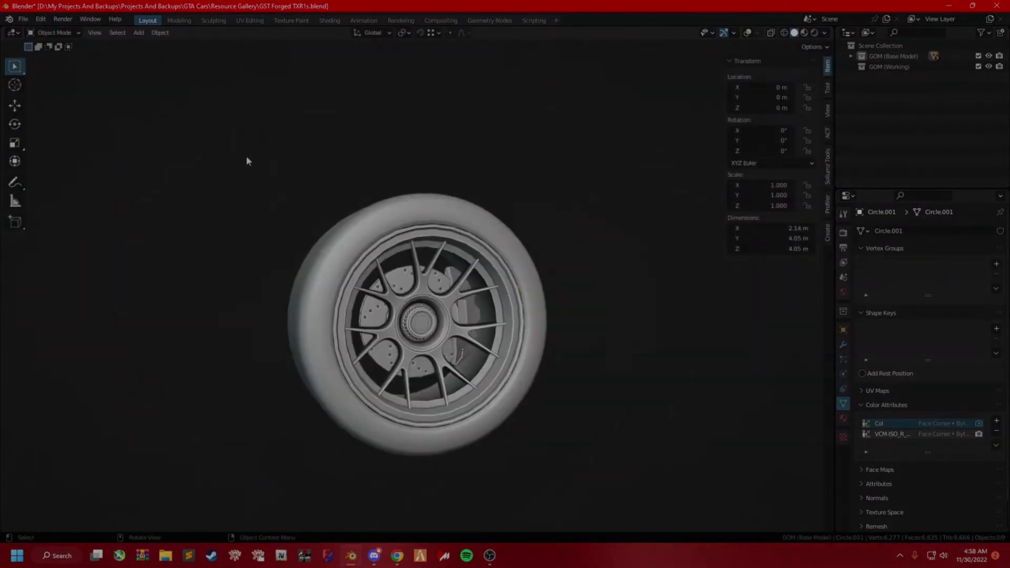